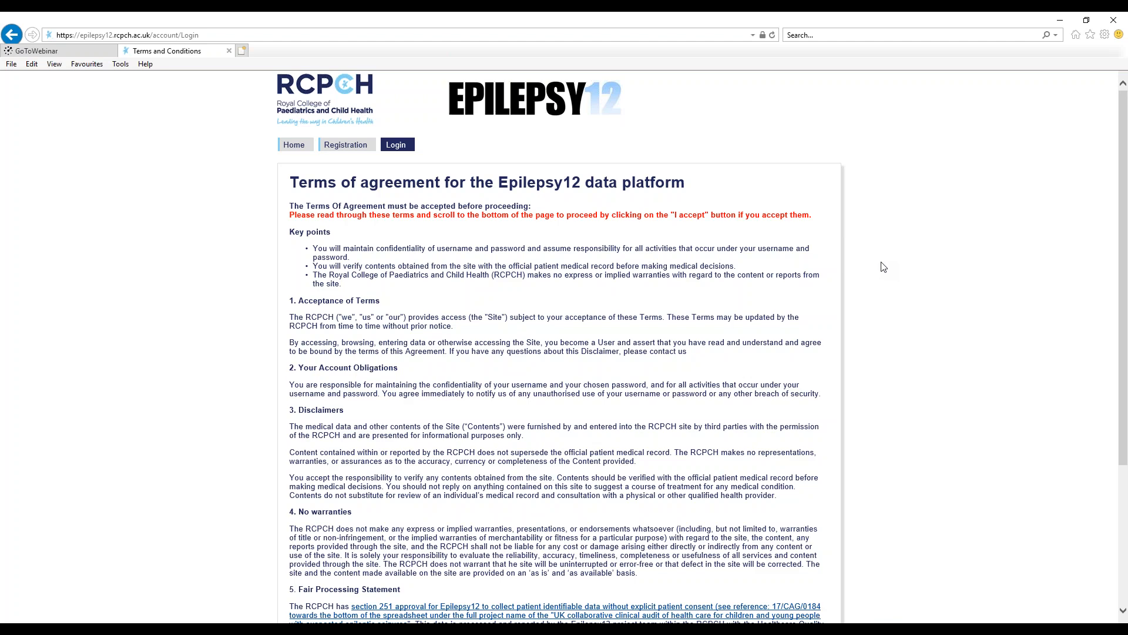
- Accept the data platform's terms of agreement and log in with the account's e-mail username and password
{"action": "scroll", "coordinate": [883, 269], "scroll_direction": "down", "scroll_amount": 4}
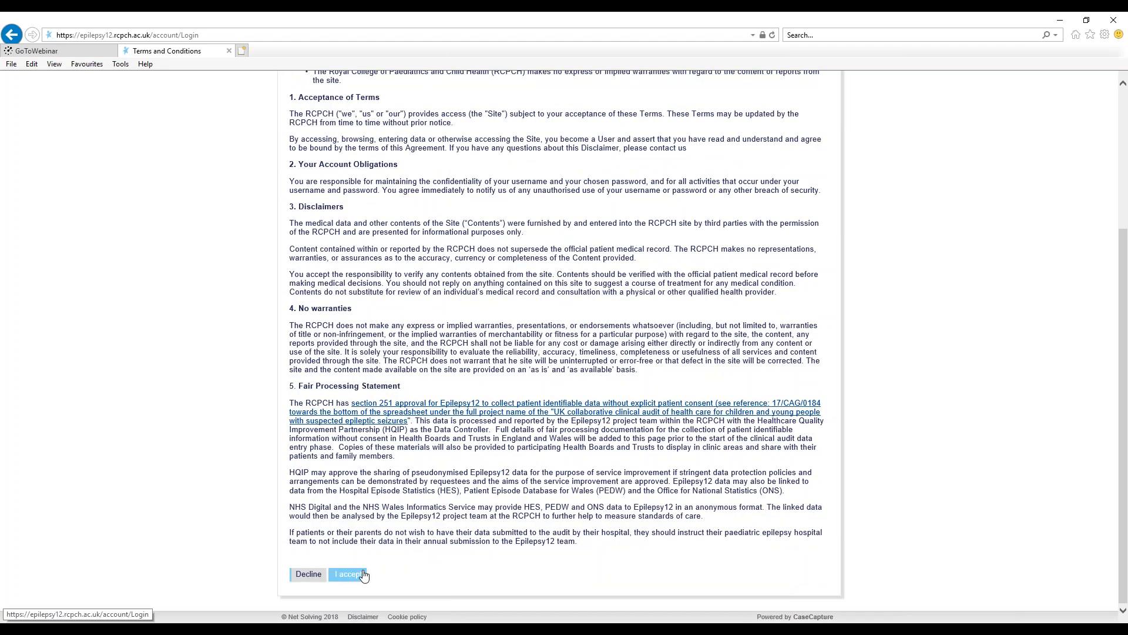
{"action": "left_click", "coordinate": [351, 574]}
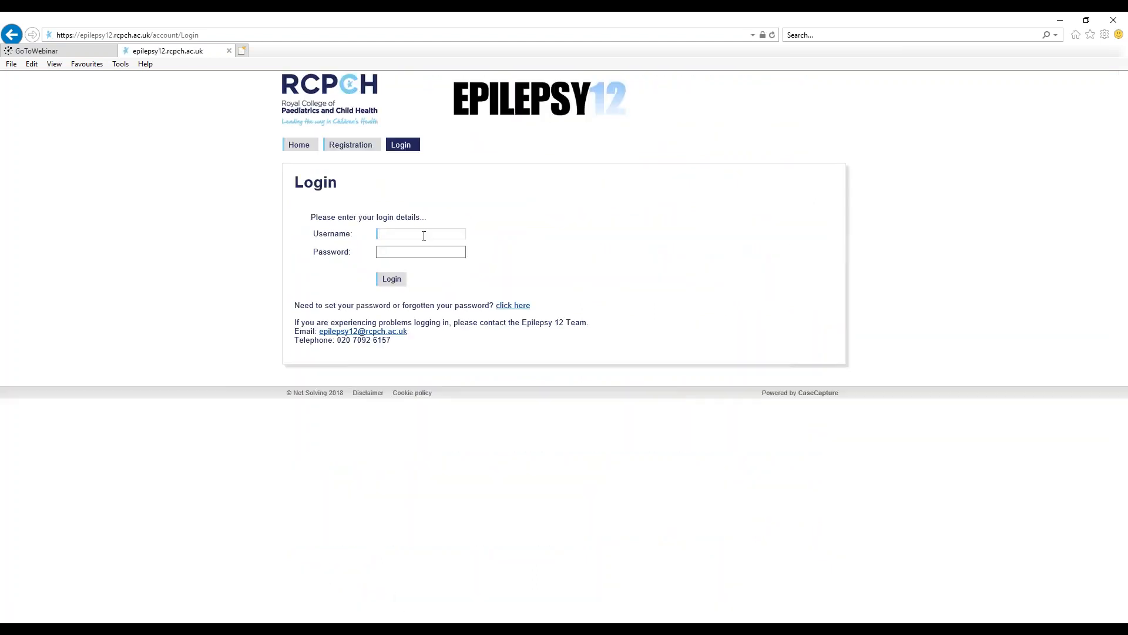
{"action": "left_click", "coordinate": [427, 252]}
{"action": "type", "text": "••••••••••••"}
{"action": "left_click", "coordinate": [402, 280]}
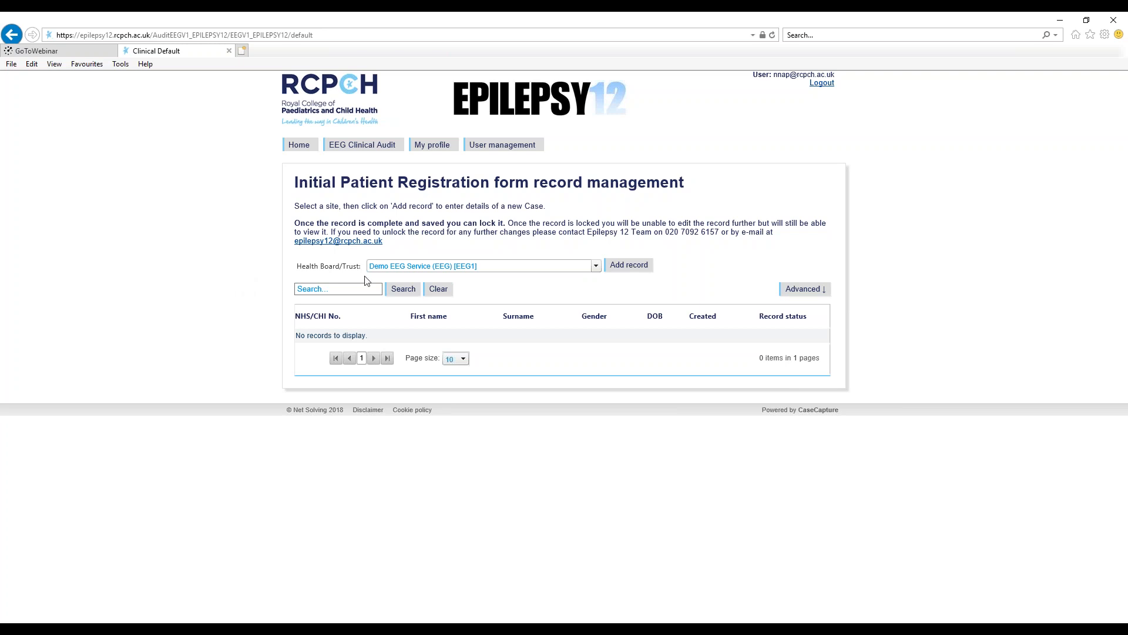
- Add a record for Demo EEG Service, answering Yes to NHS patient and paediatric service referral, and enter the patient's NHS number
{"action": "left_click", "coordinate": [635, 266]}
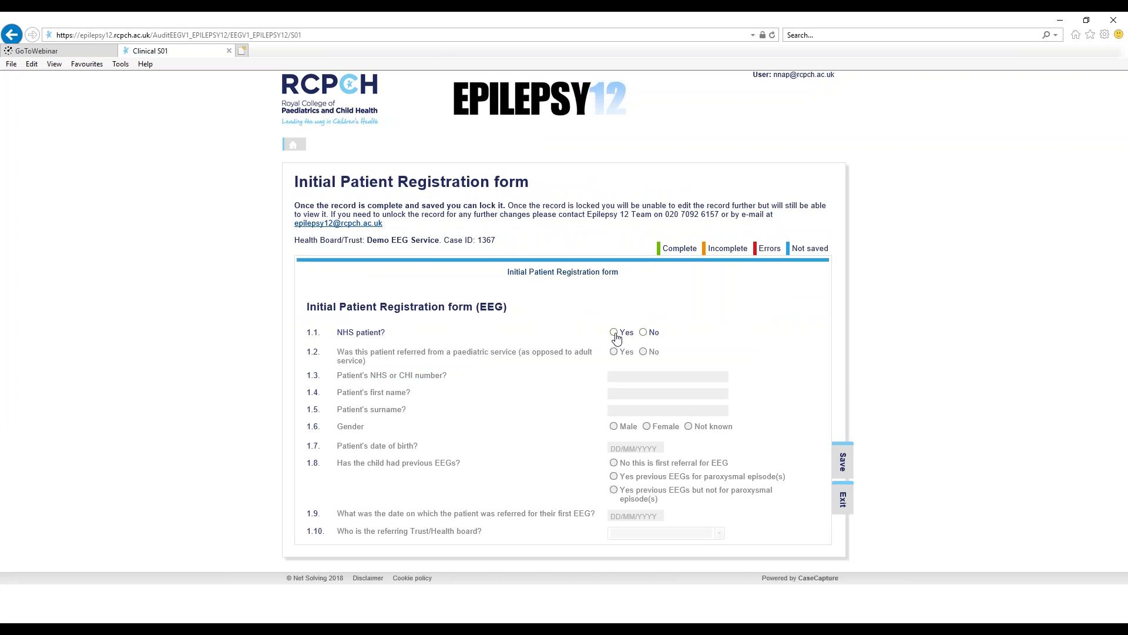
{"action": "left_click", "coordinate": [615, 334]}
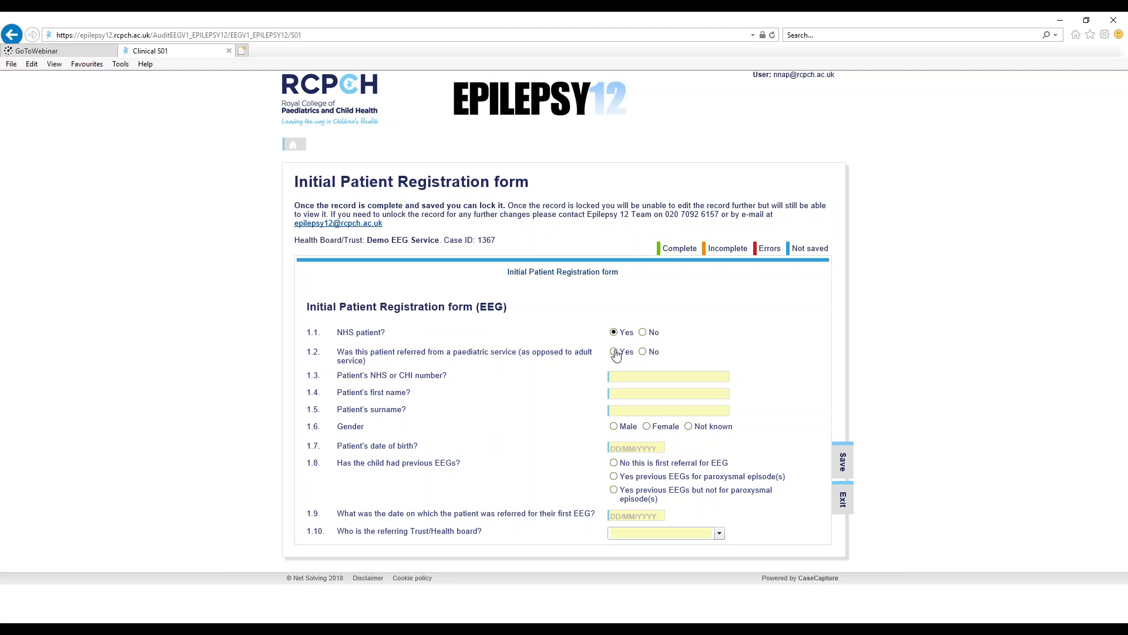
{"action": "left_click", "coordinate": [615, 353]}
{"action": "type", "text": "333-444-5555"}
- Enter the patient's first name and surname, and set the gender to Male
{"action": "left_click", "coordinate": [628, 394]}
{"action": "type", "text": "Example"}
{"action": "left_click", "coordinate": [631, 407]}
{"action": "type", "text": "Patient"}
{"action": "left_click", "coordinate": [614, 426]}
- Set the patient's date of birth in question 1.7 of the registration form
{"action": "left_click", "coordinate": [617, 449]}
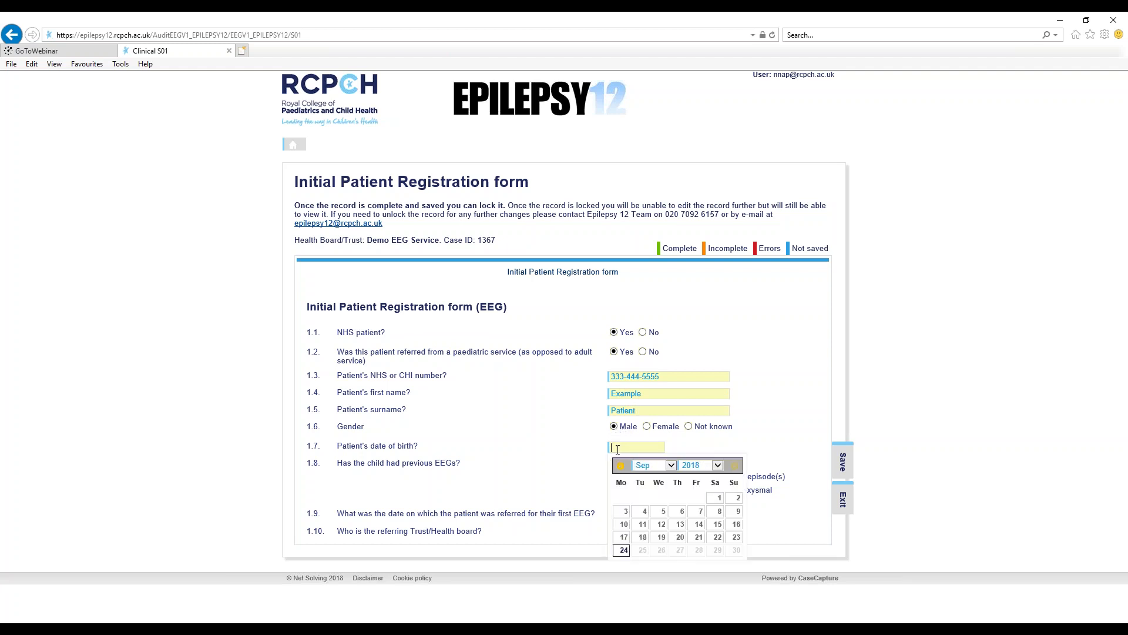
{"action": "left_click", "coordinate": [644, 511]}
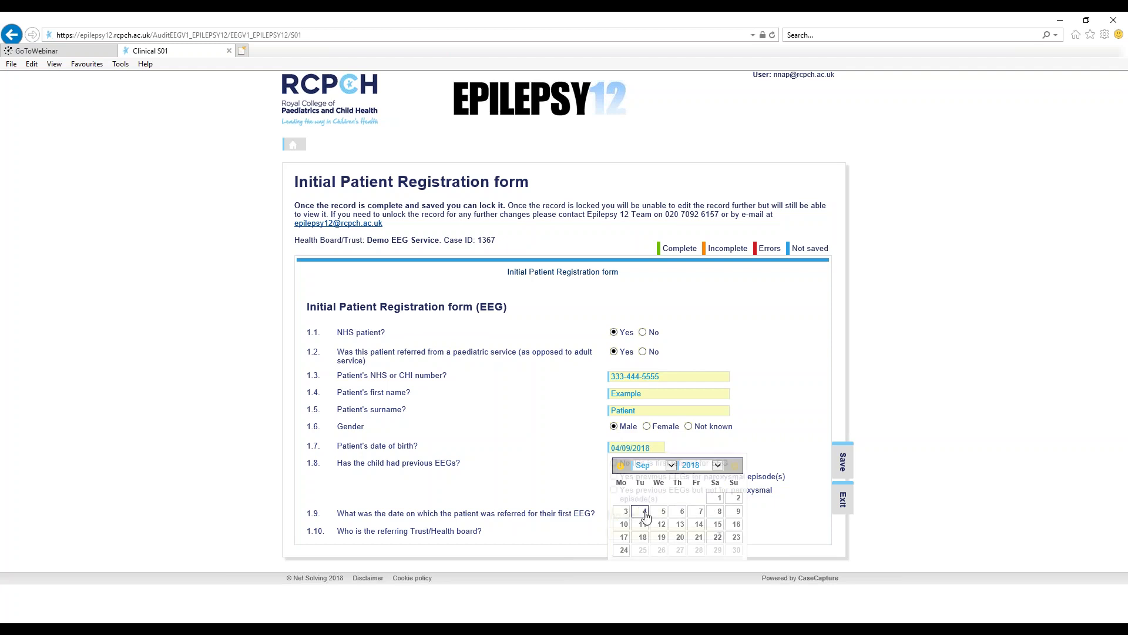
{"action": "left_click", "coordinate": [632, 448]}
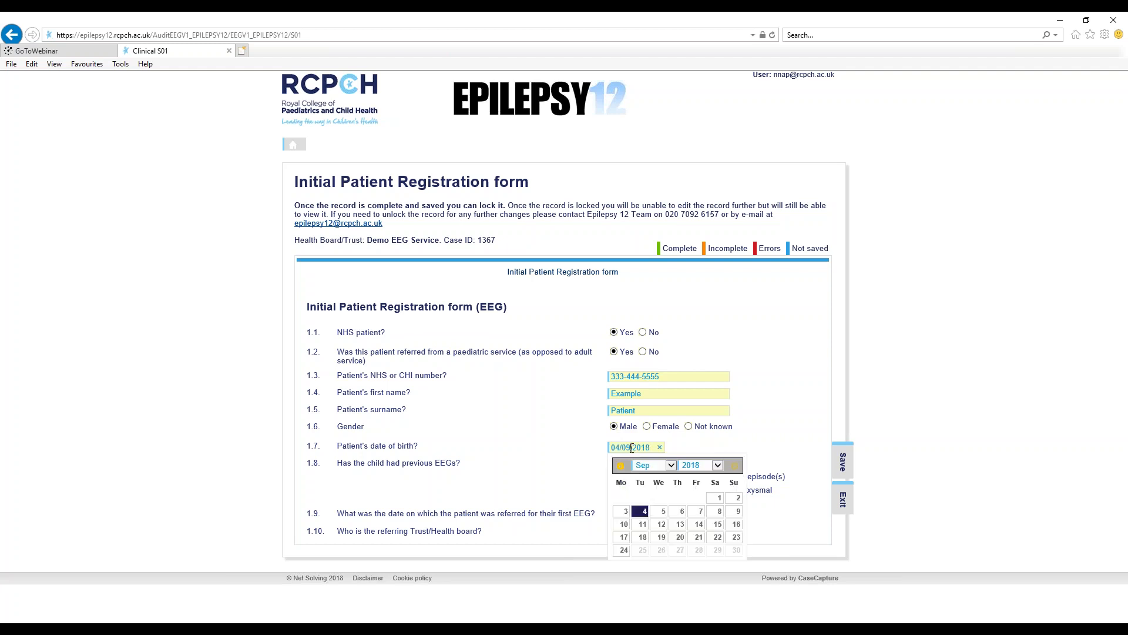
{"action": "left_click", "coordinate": [671, 466]}
{"action": "left_click", "coordinate": [659, 512]}
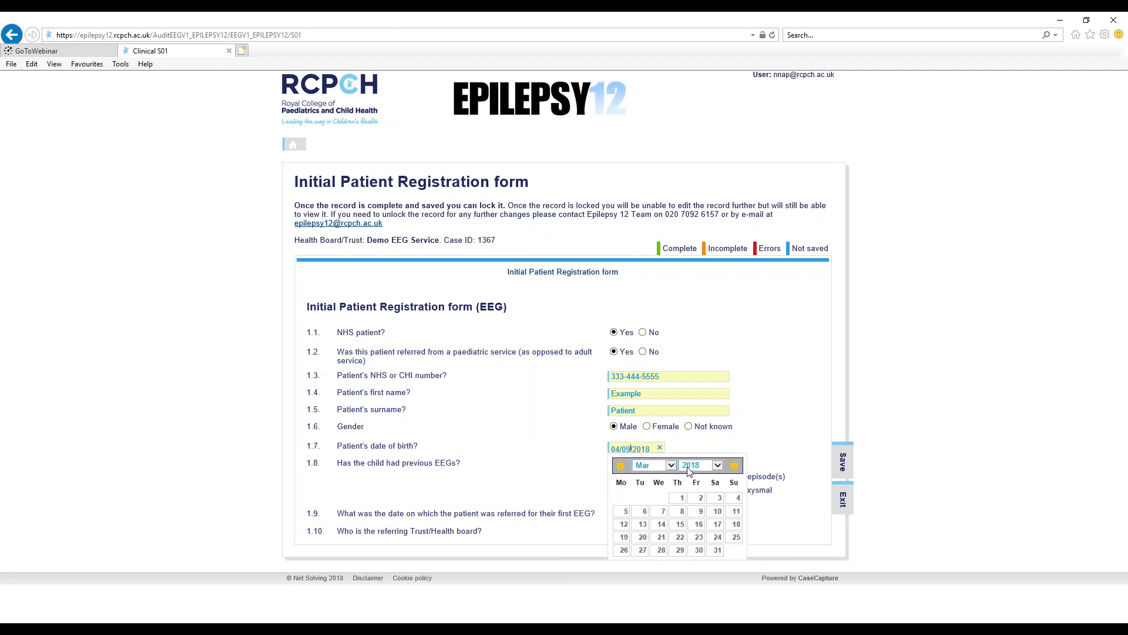
{"action": "left_click", "coordinate": [680, 413]}
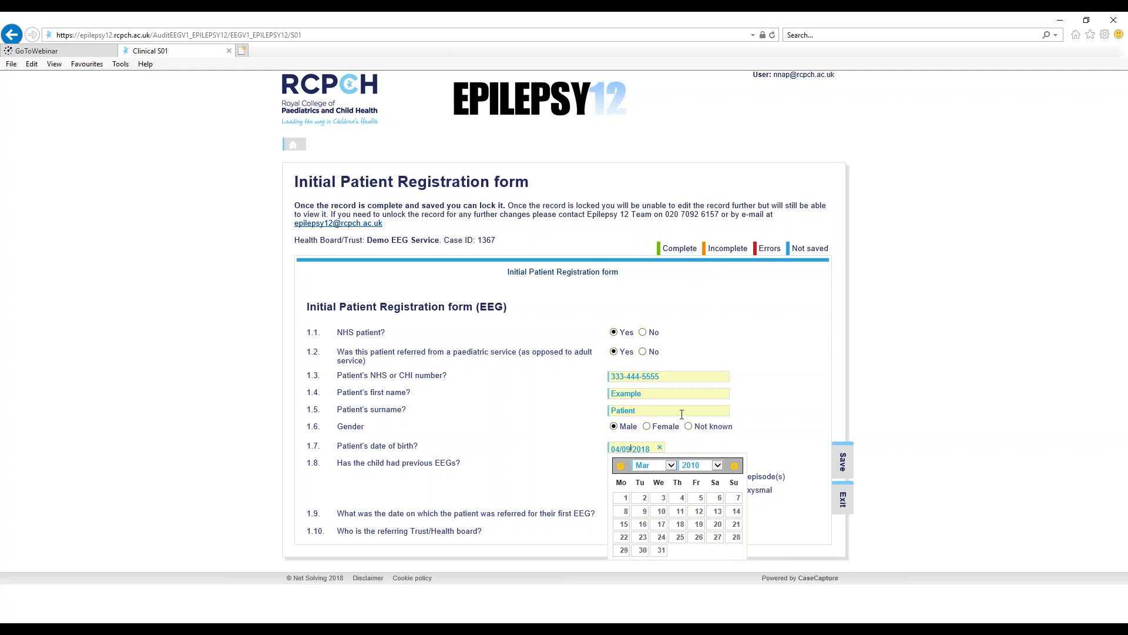
{"action": "left_click", "coordinate": [646, 499]}
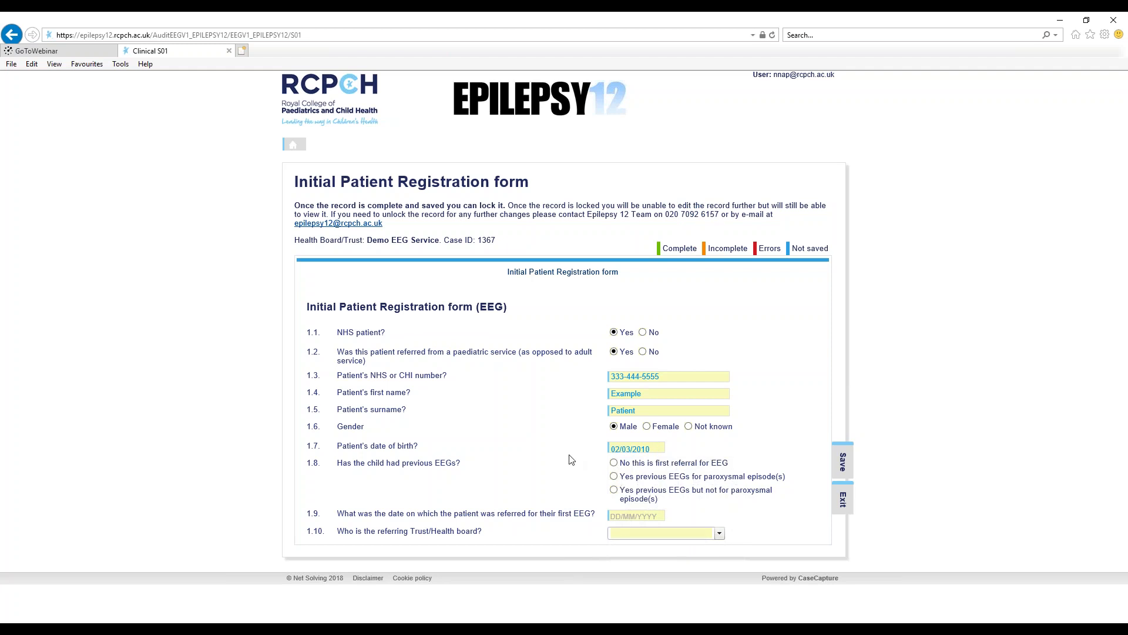
- Record this as the first referral for EEG, dated 04/09/2018, with Calvin Downs Hospitals NHS Foundation Trust [CD1] as the referring trust
{"action": "left_click", "coordinate": [614, 463]}
{"action": "left_click", "coordinate": [620, 514]}
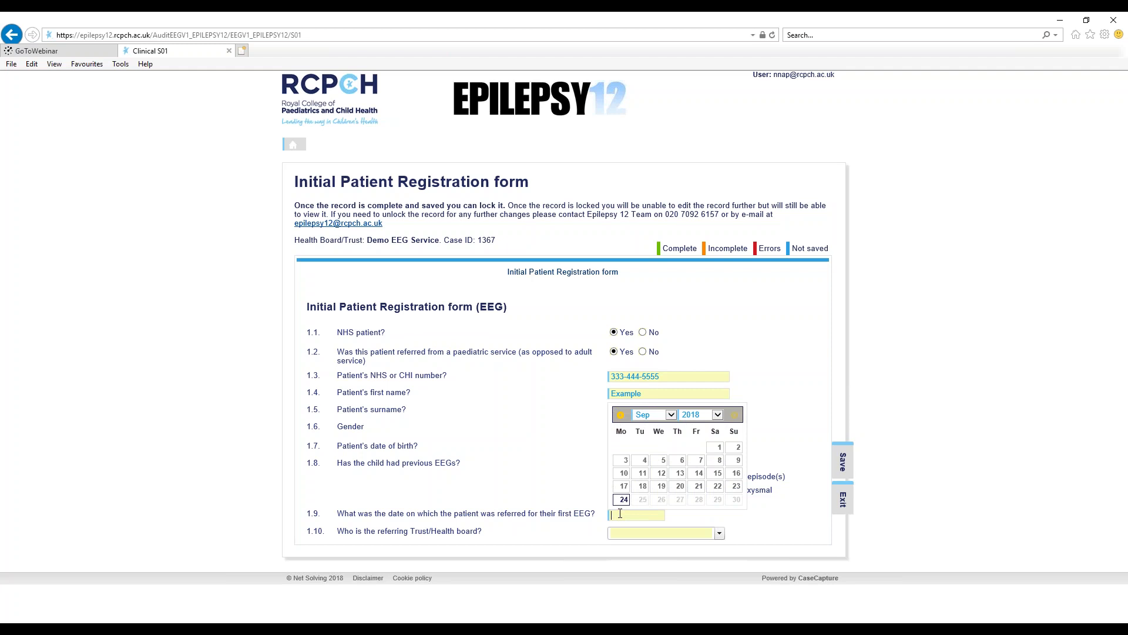
{"action": "left_click", "coordinate": [644, 464]}
{"action": "left_click", "coordinate": [650, 535]}
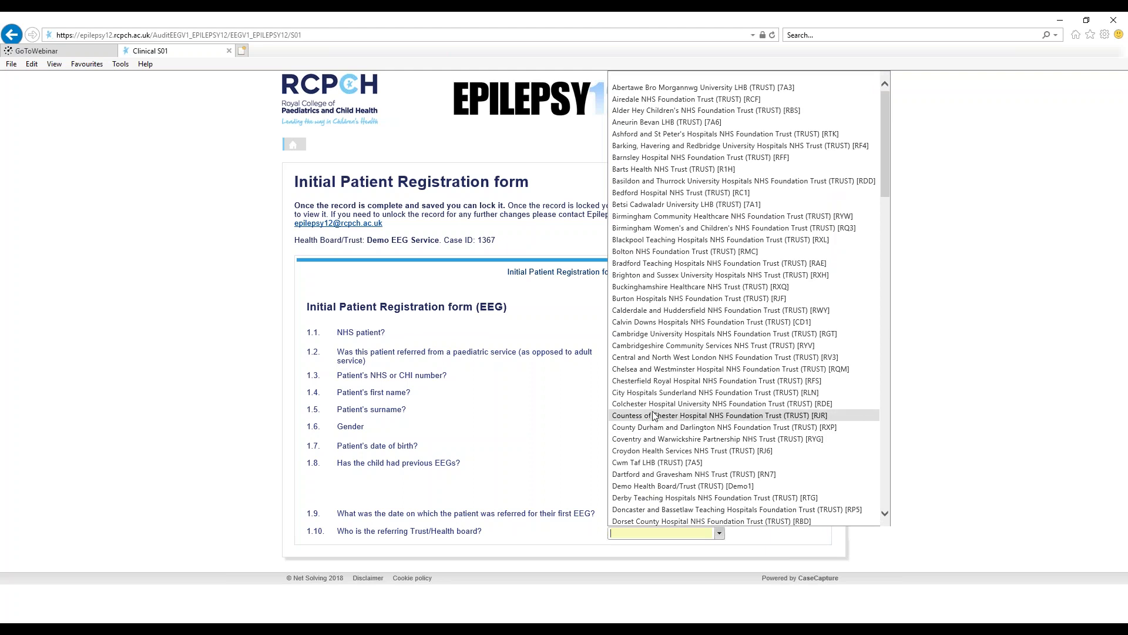
{"action": "left_click", "coordinate": [666, 323]}
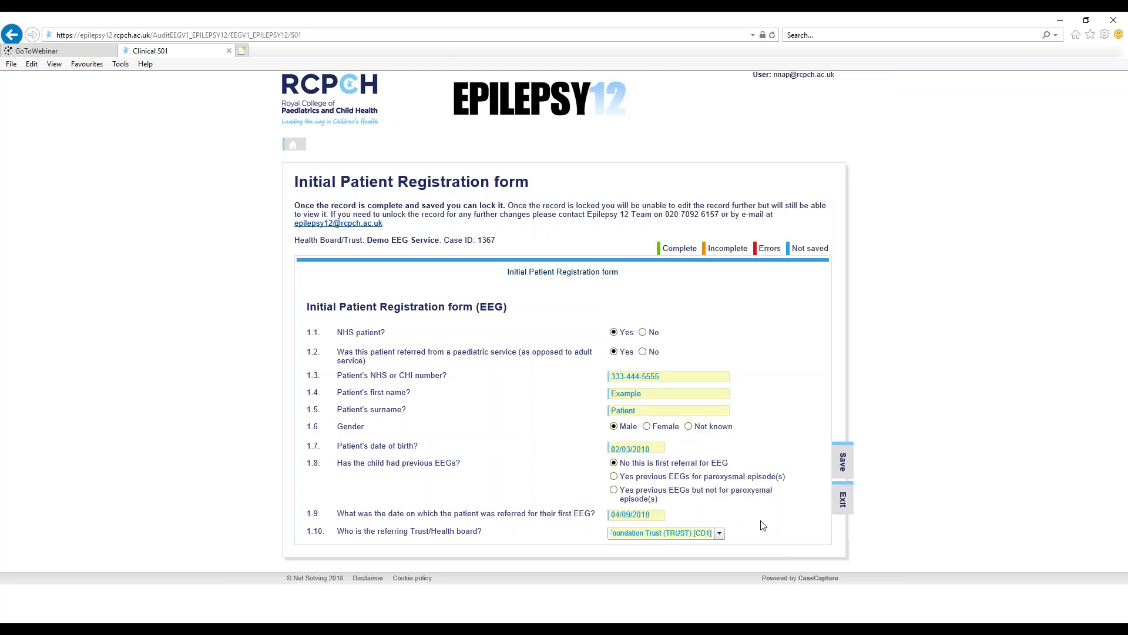
- Save the completed registration form, dismiss the AutoComplete prompt and submit the record to the Trust
{"action": "left_click", "coordinate": [841, 464]}
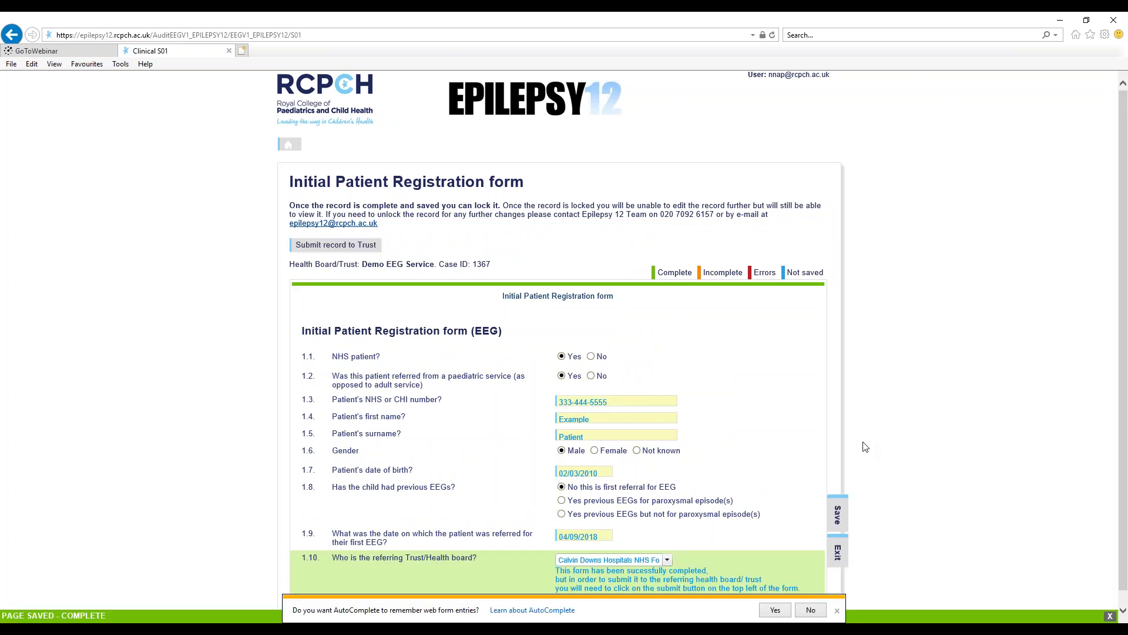
{"action": "left_click", "coordinate": [839, 611]}
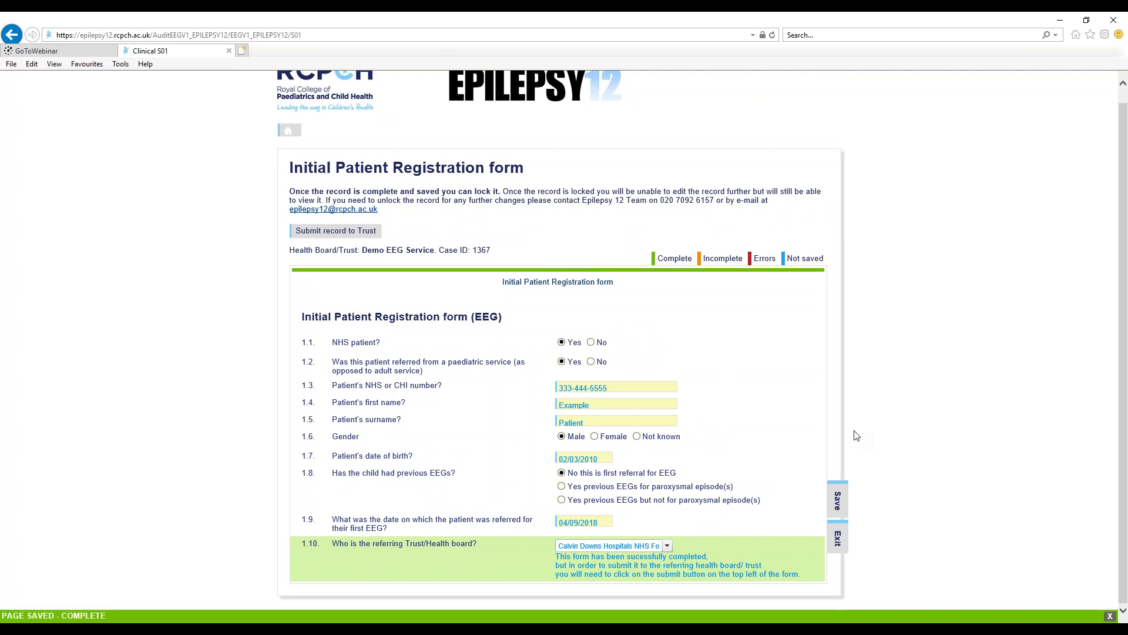
{"action": "left_click", "coordinate": [368, 235]}
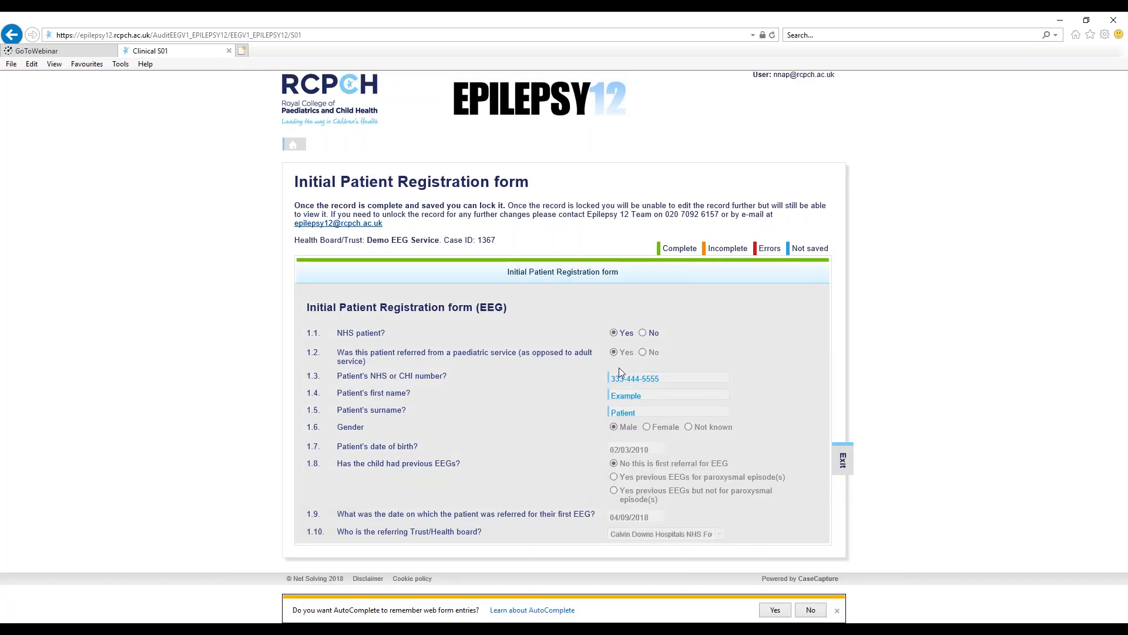
- Exit the submitted form to the record list, dismissing the AutoComplete prompts, and switch to the slide presentation
{"action": "left_click", "coordinate": [837, 610]}
{"action": "left_click", "coordinate": [842, 461]}
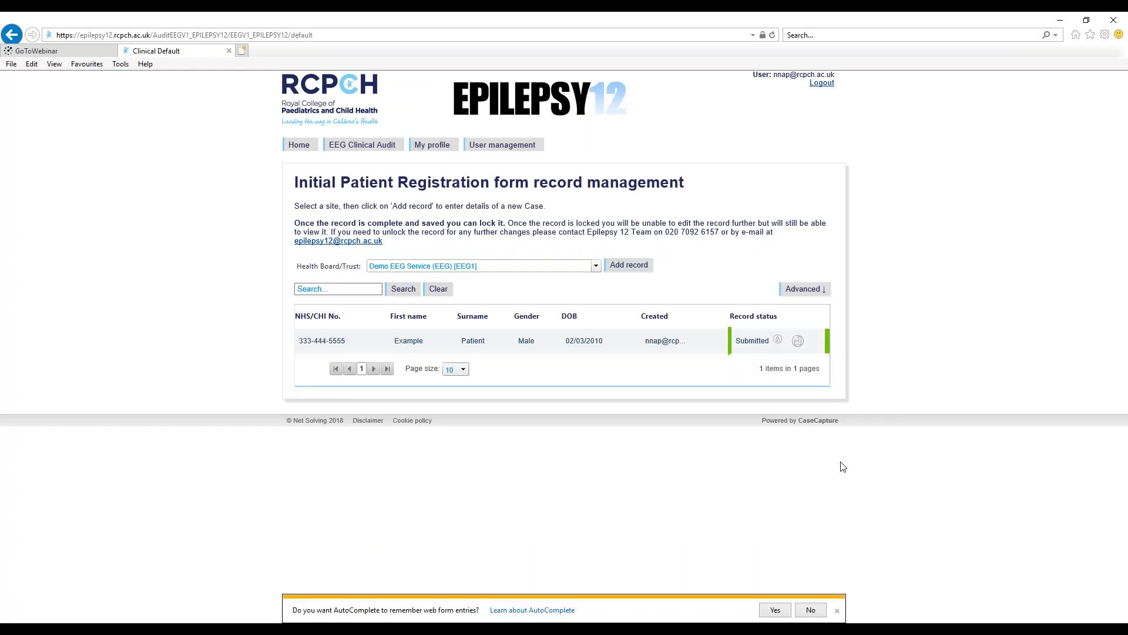
{"action": "left_click", "coordinate": [837, 610]}
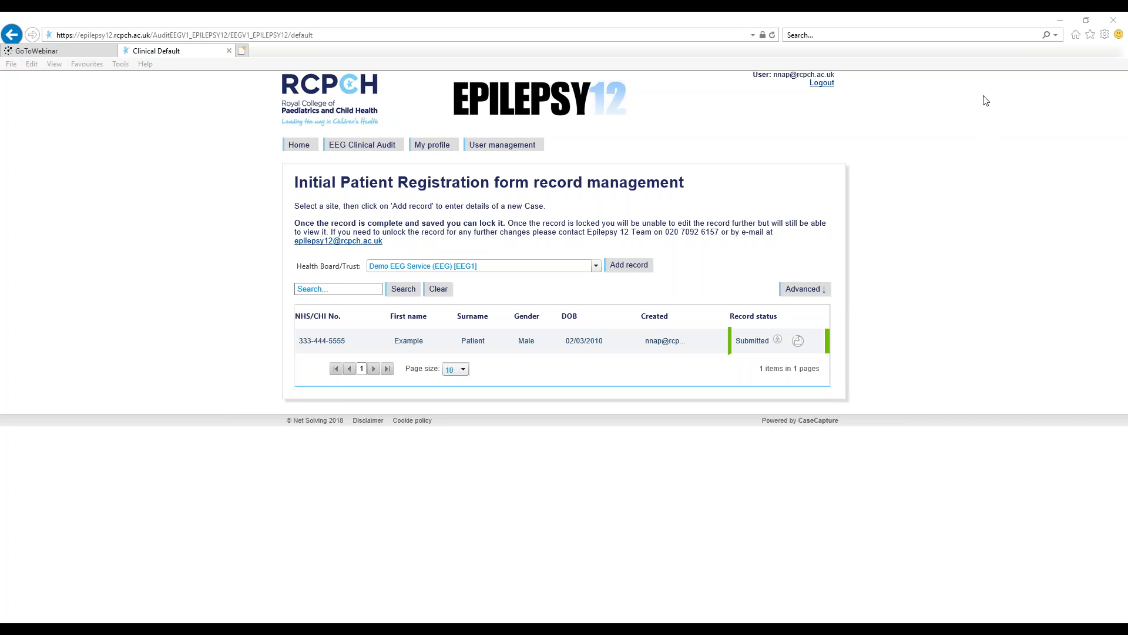
{"action": "key", "text": "alt+Tab"}
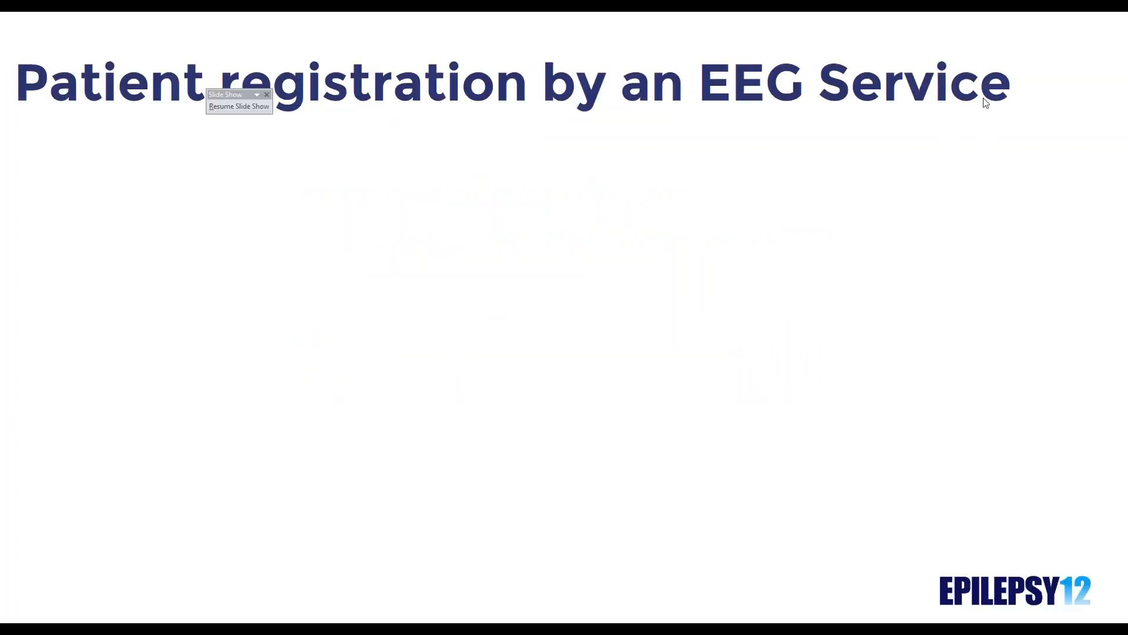
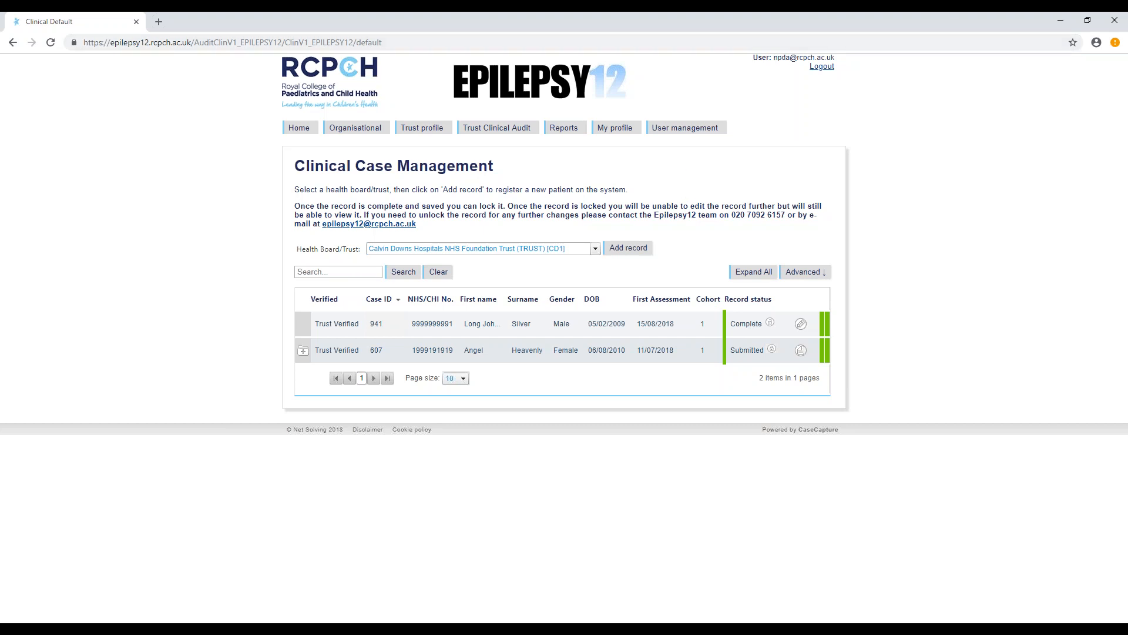
- Log out of the current Epilepsy12 account and return to the login page
{"action": "left_click", "coordinate": [822, 68]}
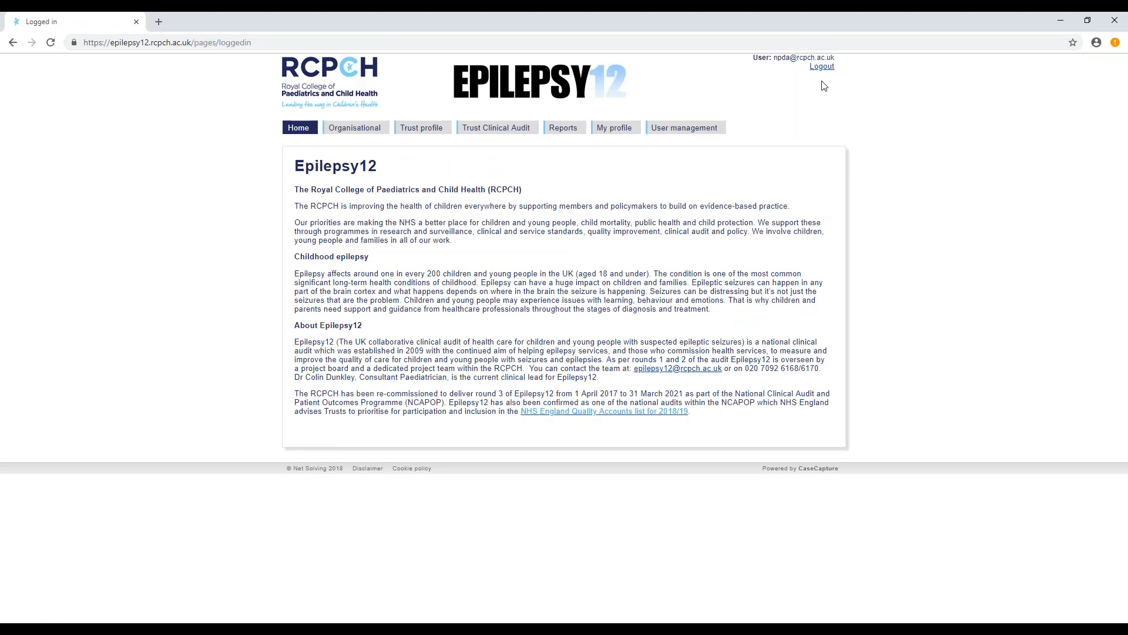
{"action": "left_click", "coordinate": [822, 67]}
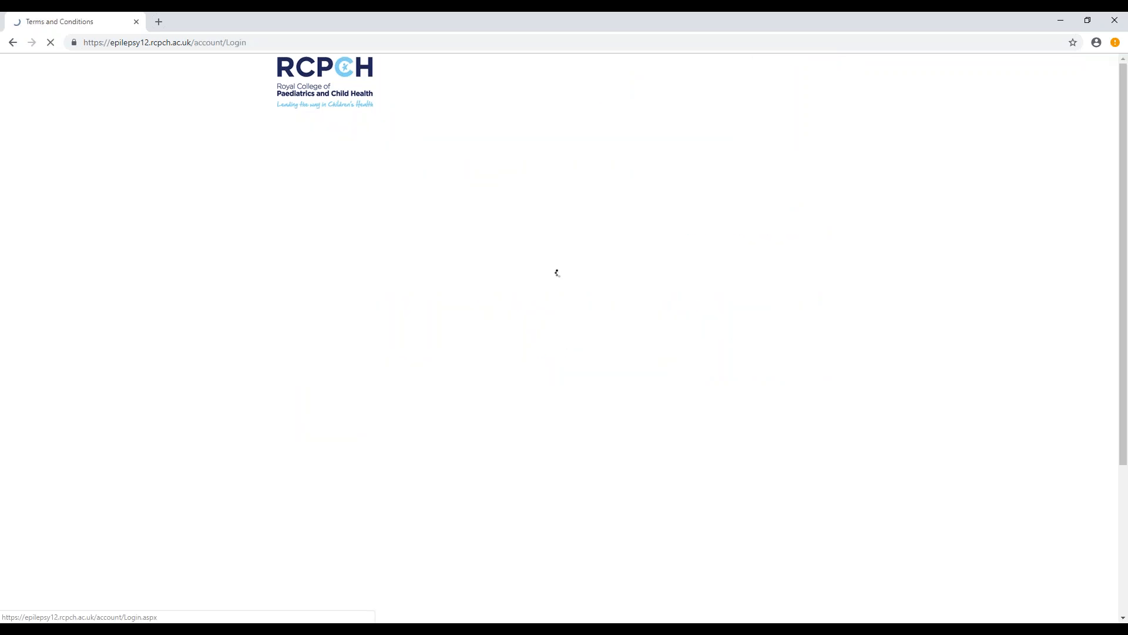
{"action": "scroll", "coordinate": [554, 352], "scroll_direction": "down", "scroll_amount": 2}
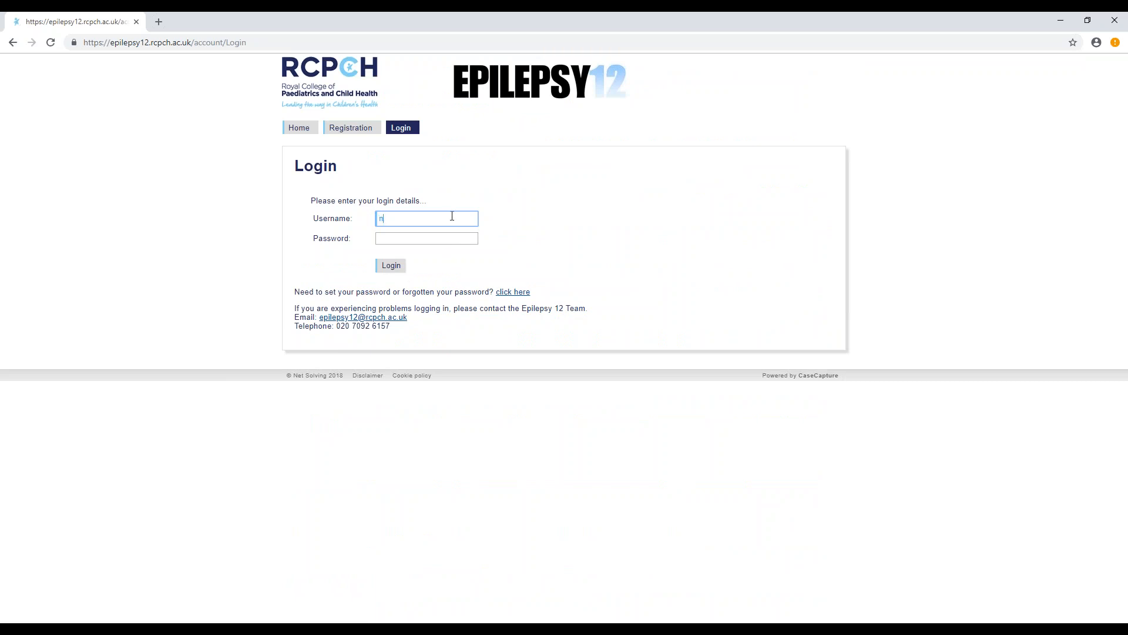
- Sign in to the data platform with the account's e-mail username and password
{"action": "key", "text": "Tab"}
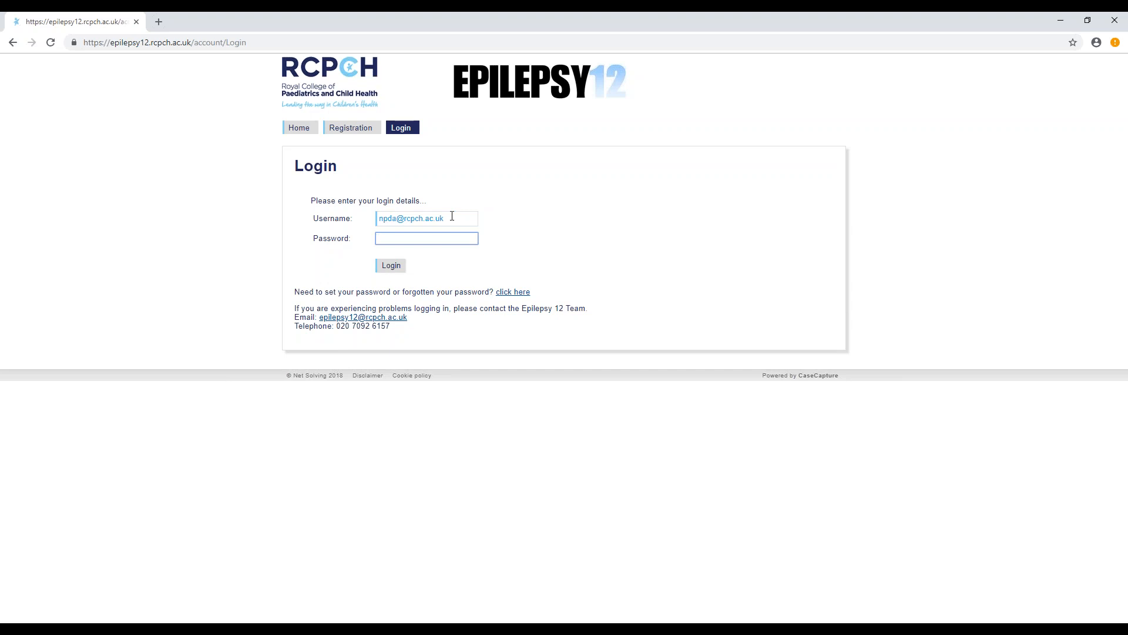
{"action": "type", "text": "••••••••••"}
{"action": "left_click", "coordinate": [392, 266]}
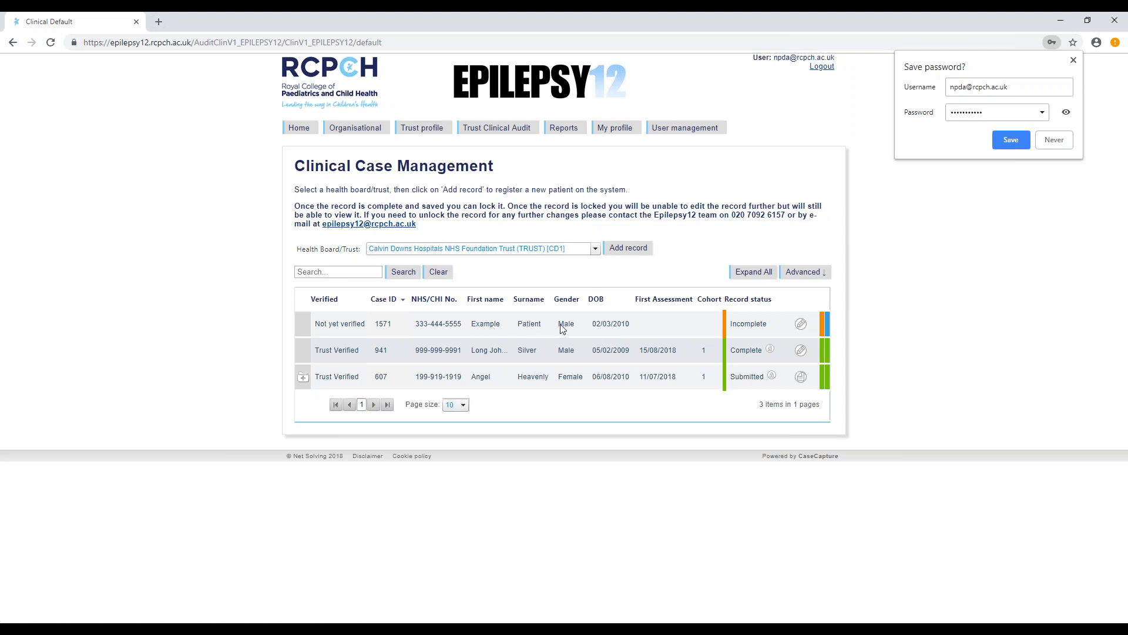
- In the record not yet verified, answer Yes to question 1.10 on the first paediatric assessment and save the registration form
{"action": "left_click", "coordinate": [800, 325]}
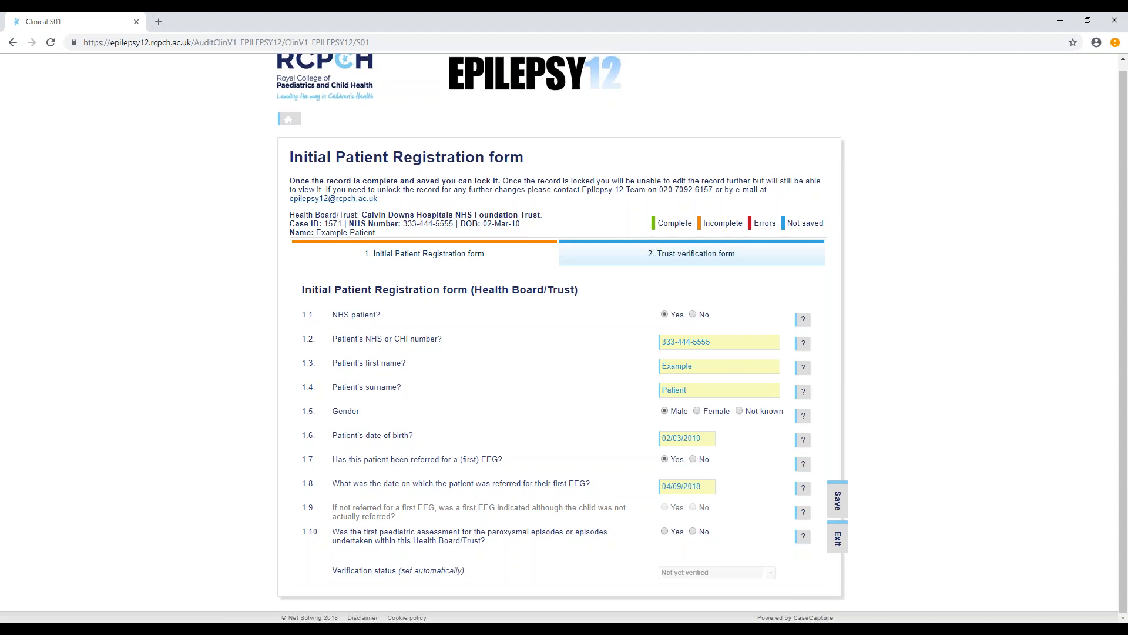
{"action": "left_click", "coordinate": [665, 532]}
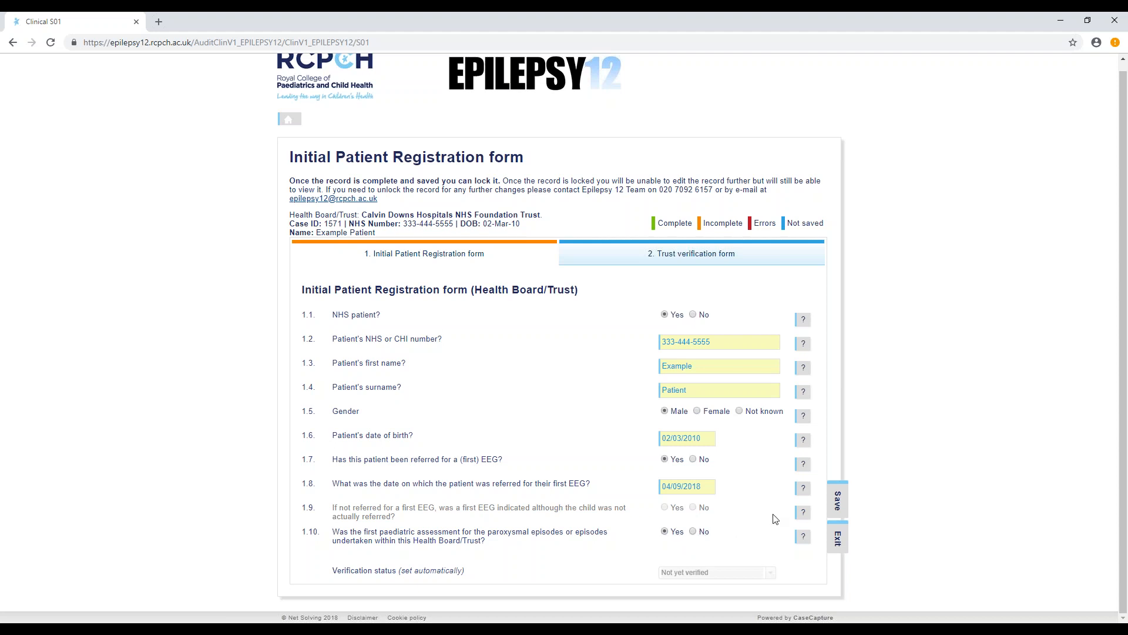
{"action": "left_click", "coordinate": [838, 508]}
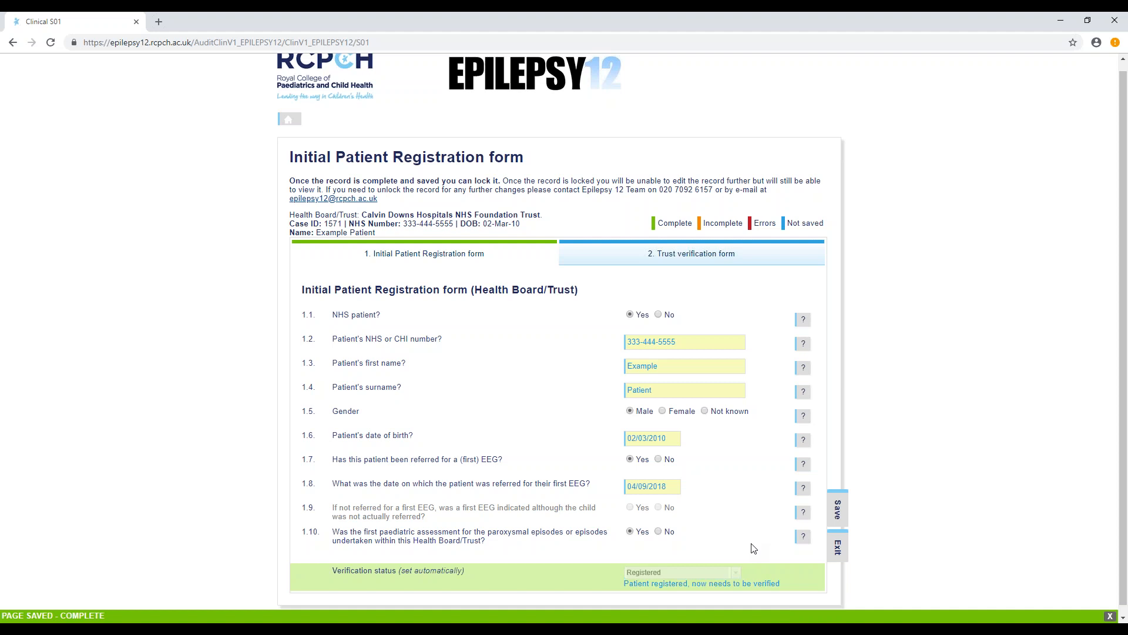
- In the Trust verification form, answer Yes to 2.1 and No to 2.2, and date the first paediatric assessment 04/09/2018
{"action": "left_click", "coordinate": [670, 258]}
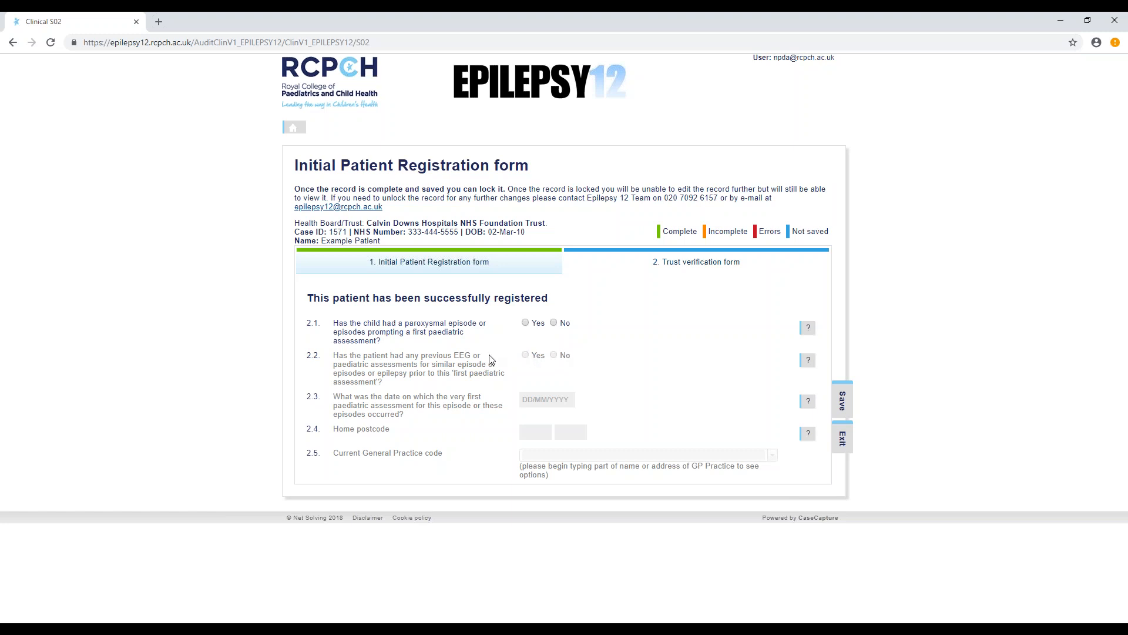
{"action": "left_click", "coordinate": [526, 325]}
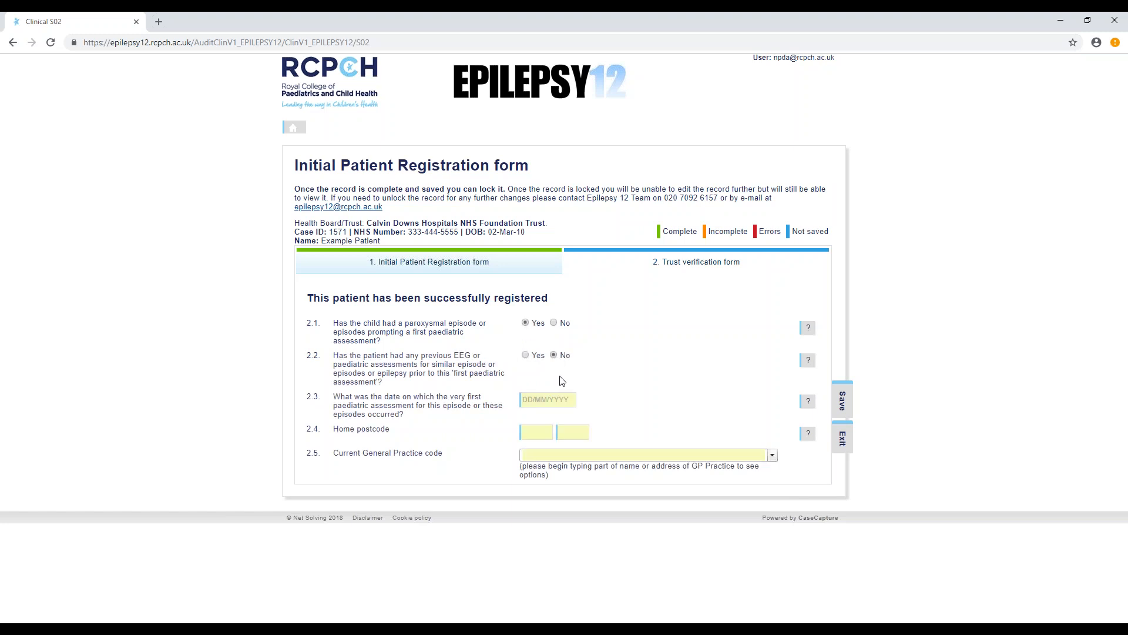
{"action": "left_click", "coordinate": [543, 400]}
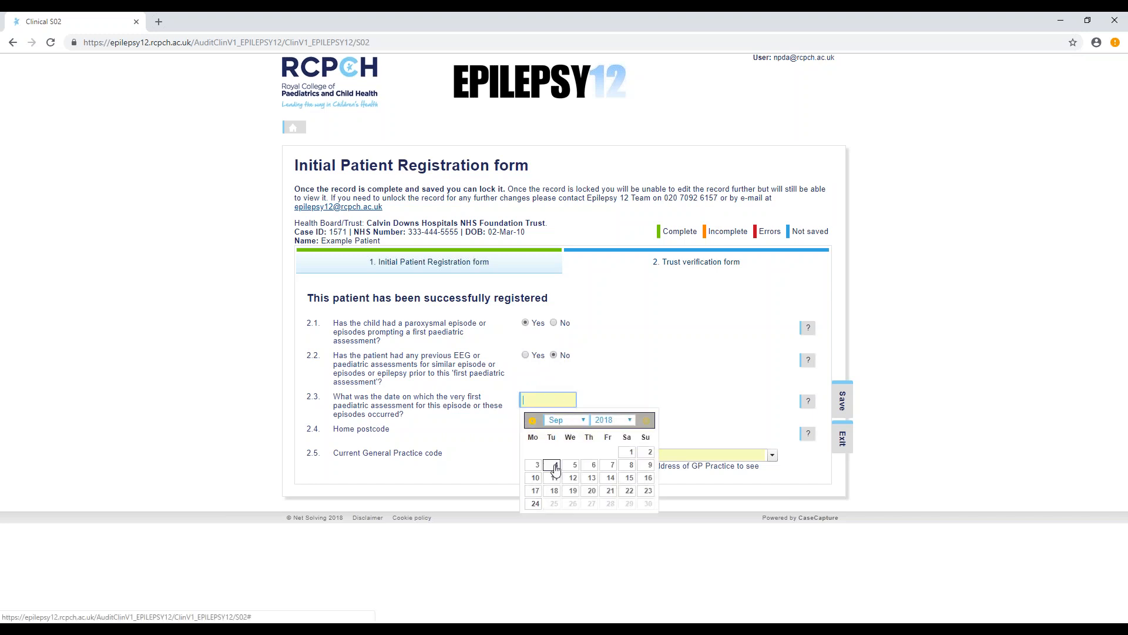
{"action": "left_click", "coordinate": [554, 465]}
- Enter both parts of the patient's home postcode in question 2.4, correcting the first part
{"action": "left_click", "coordinate": [538, 432]}
{"action": "type", "text": "W"}
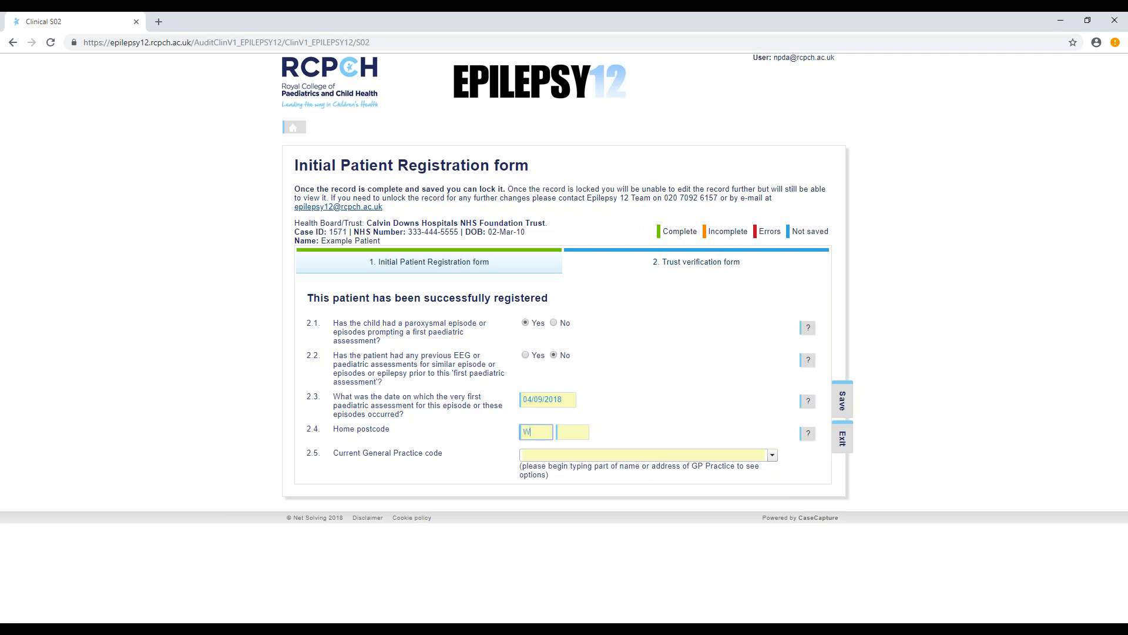
{"action": "type", "text": "C1z"}
{"action": "left_click", "coordinate": [572, 432]}
{"action": "type", "text": "8SH"}
{"action": "left_click", "coordinate": [544, 433]}
{"action": "key", "text": "BackSpace"}
{"action": "type", "text": "x"}
- Set the current General Practice code in question 2.5 to [A81006] Tennant Street Medical Practice
{"action": "left_click", "coordinate": [771, 460]}
{"action": "left_click", "coordinate": [772, 456]}
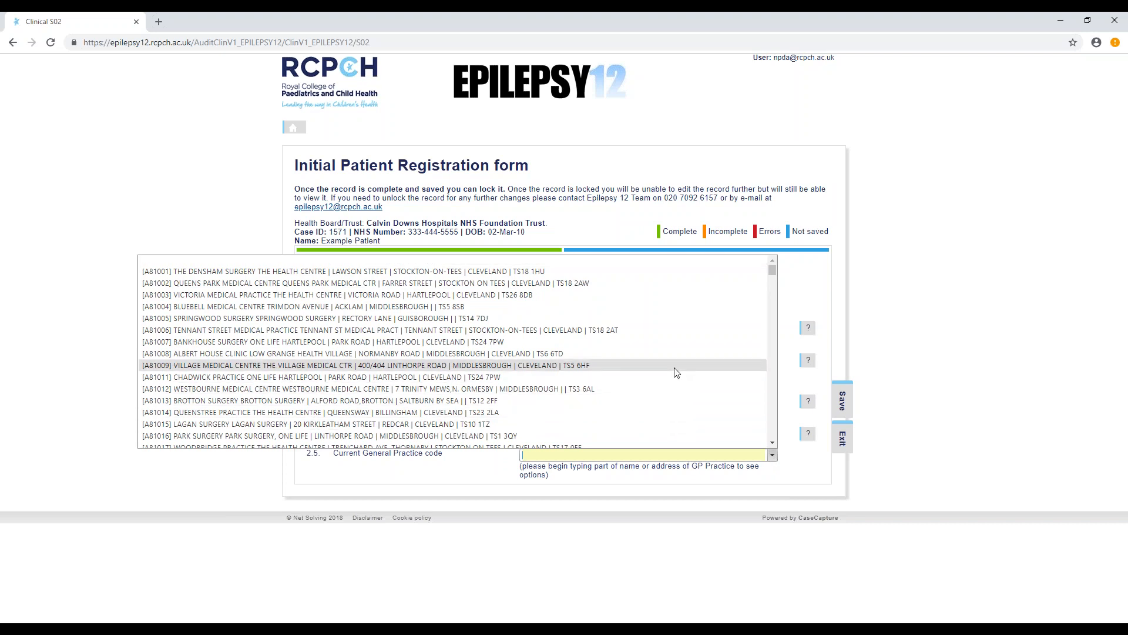
{"action": "left_click", "coordinate": [673, 335]}
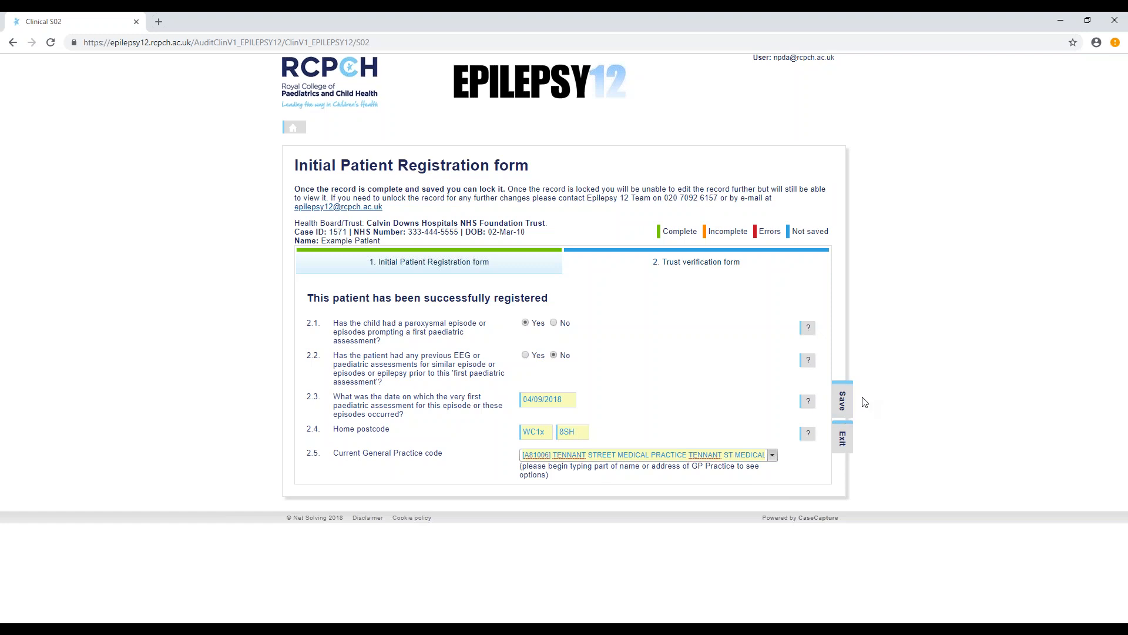
- Save the completed verification form, and submit and lock the patient record
{"action": "left_click", "coordinate": [842, 406]}
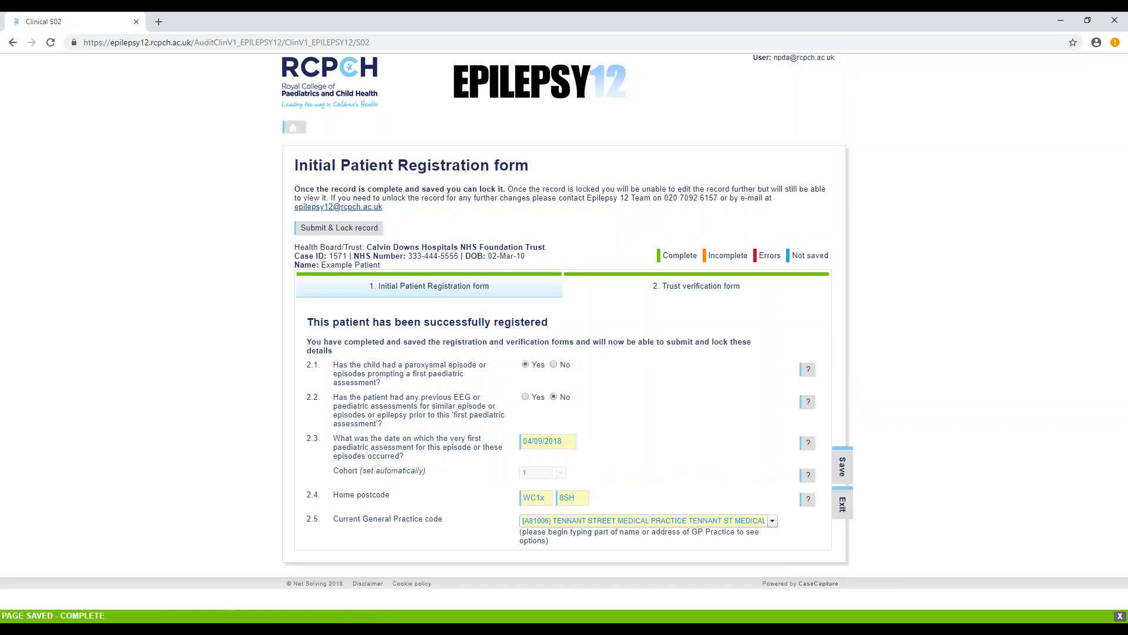
{"action": "left_click", "coordinate": [338, 229]}
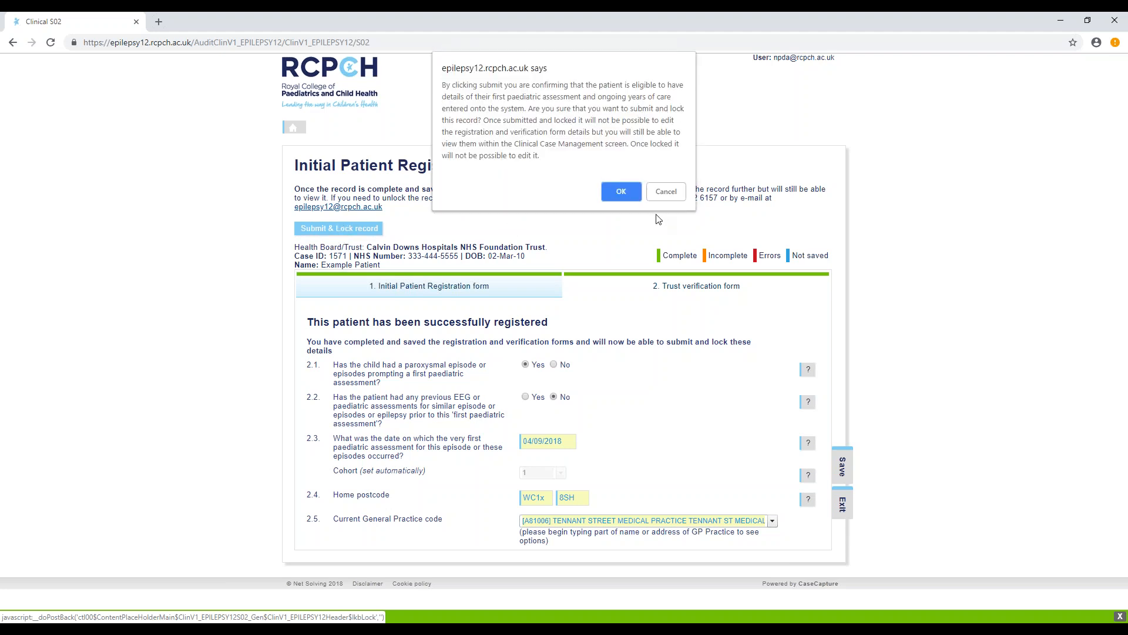
{"action": "left_click", "coordinate": [621, 192]}
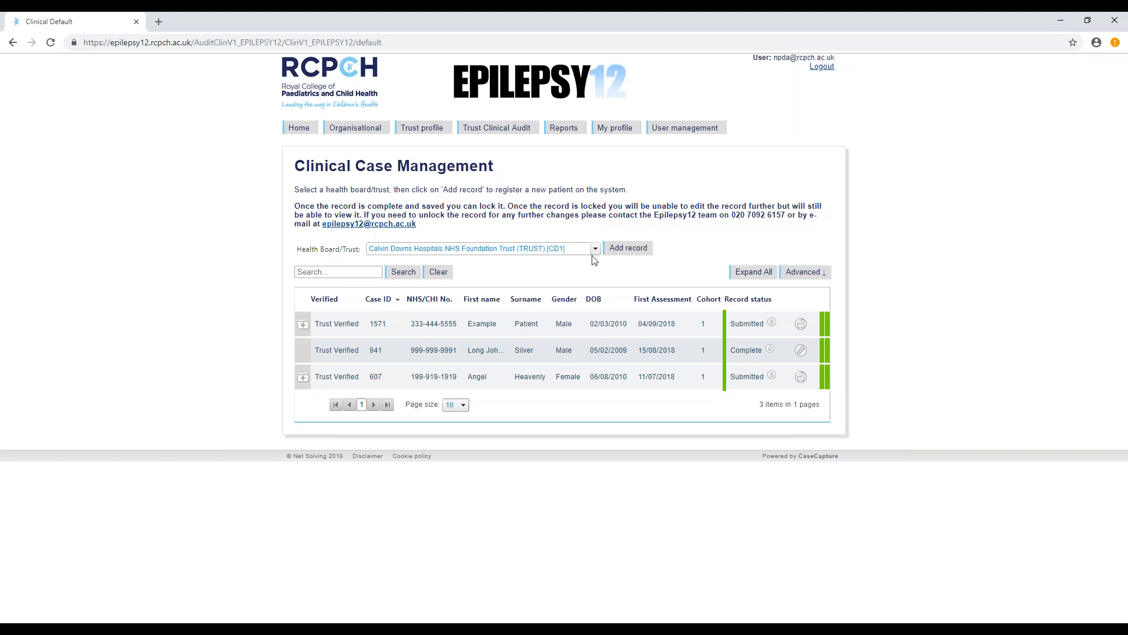
- Add a new record for Calvin Downs Hospitals NHS Foundation Trust, mark it as an NHS patient and enter the NHS number
{"action": "left_click", "coordinate": [631, 253]}
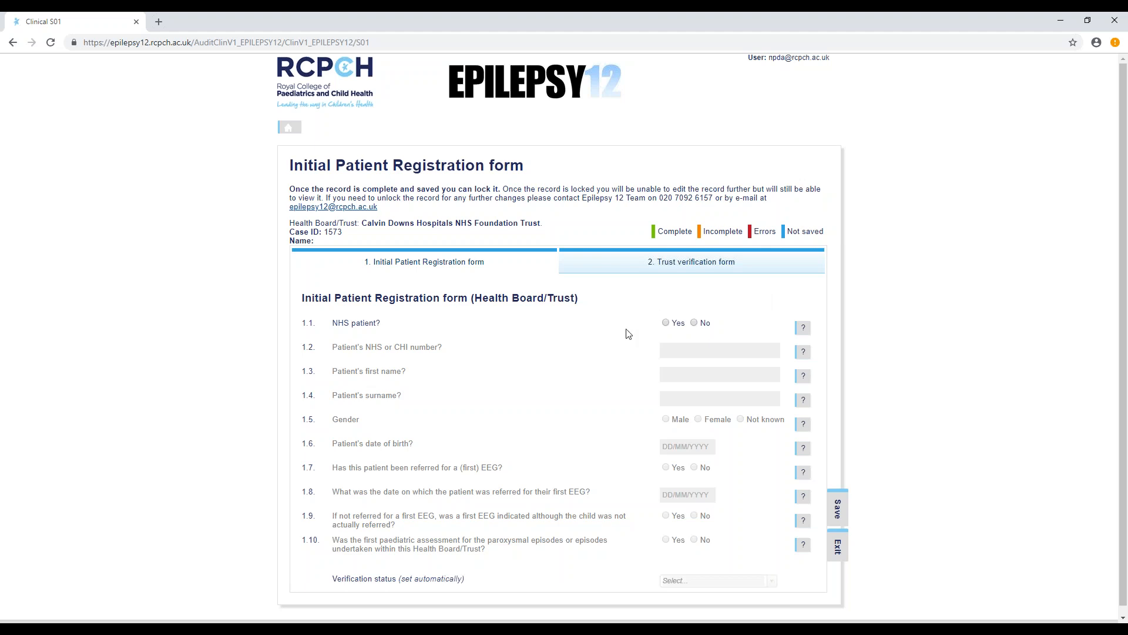
{"action": "left_click", "coordinate": [665, 324]}
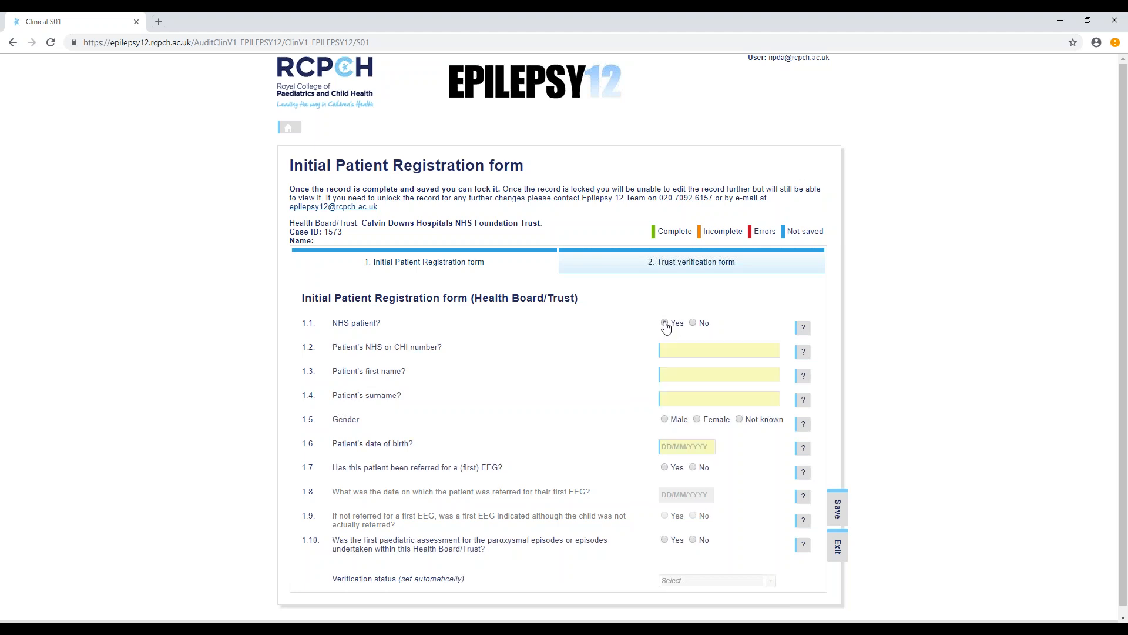
{"action": "left_click", "coordinate": [686, 351]}
{"action": "type", "text": "777-777-7777"}
- Enter the new patient's first name and surname, and set the gender to Female
{"action": "left_click", "coordinate": [676, 375]}
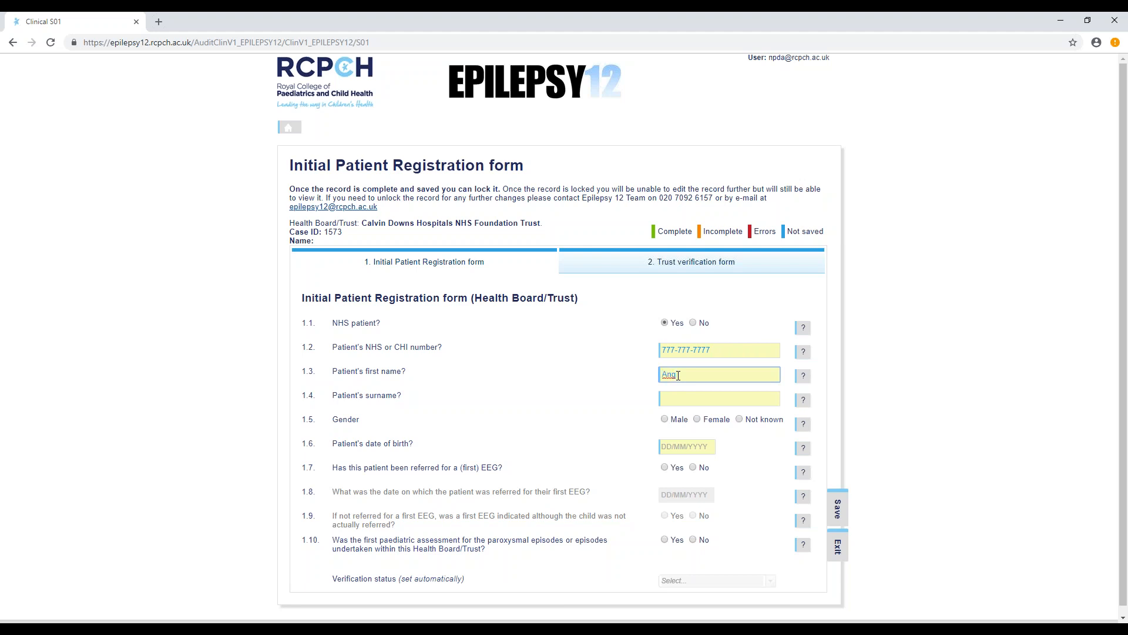
{"action": "left_click", "coordinate": [668, 401]}
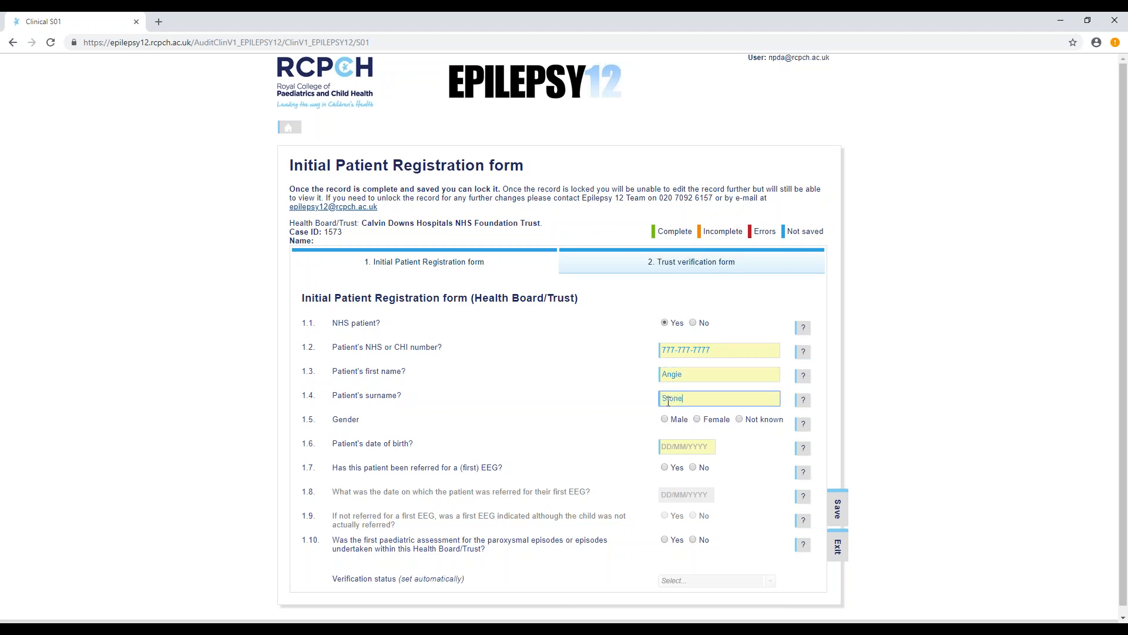
{"action": "left_click", "coordinate": [702, 420]}
- Set the patient's date of birth in question 1.6 of the registration form
{"action": "left_click", "coordinate": [681, 448]}
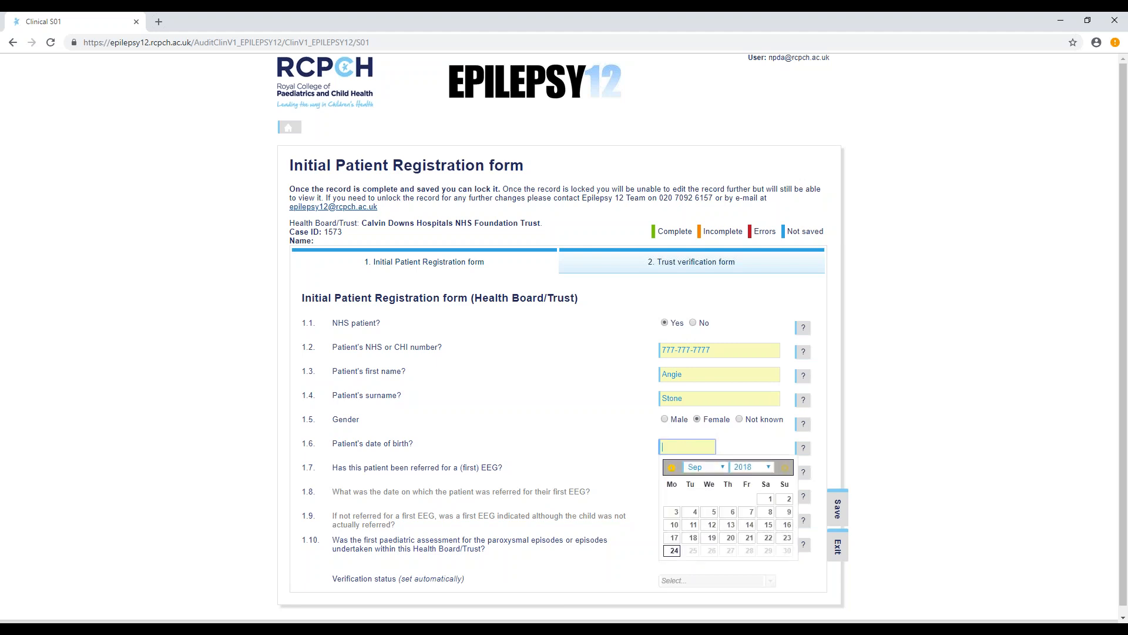
{"action": "left_click", "coordinate": [764, 469]}
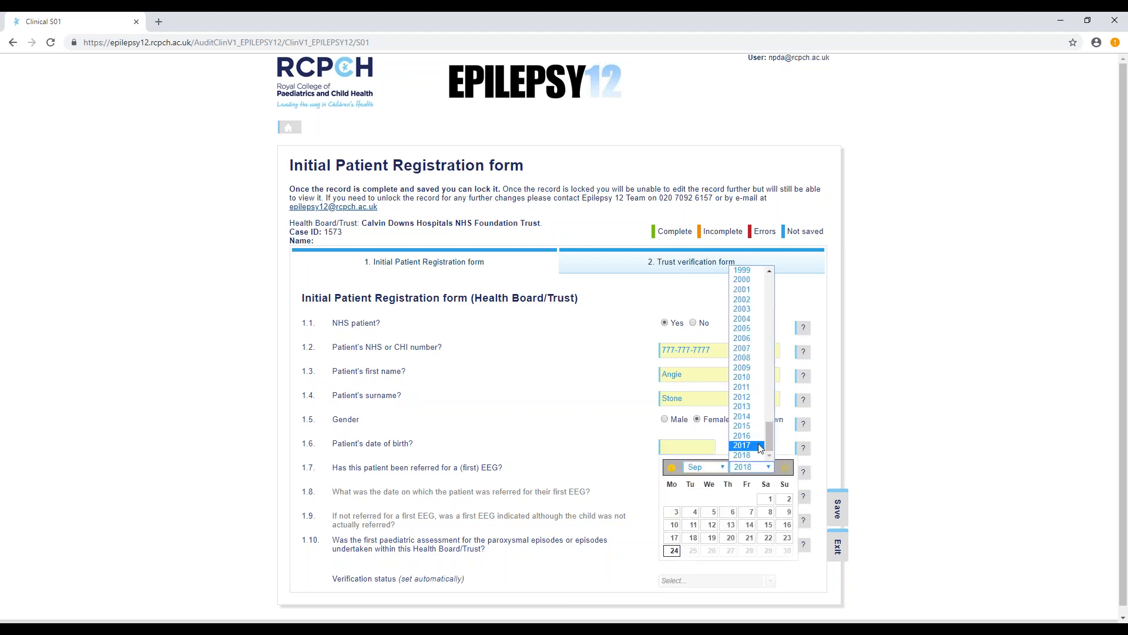
{"action": "left_click", "coordinate": [742, 397]}
{"action": "left_click", "coordinate": [712, 511]}
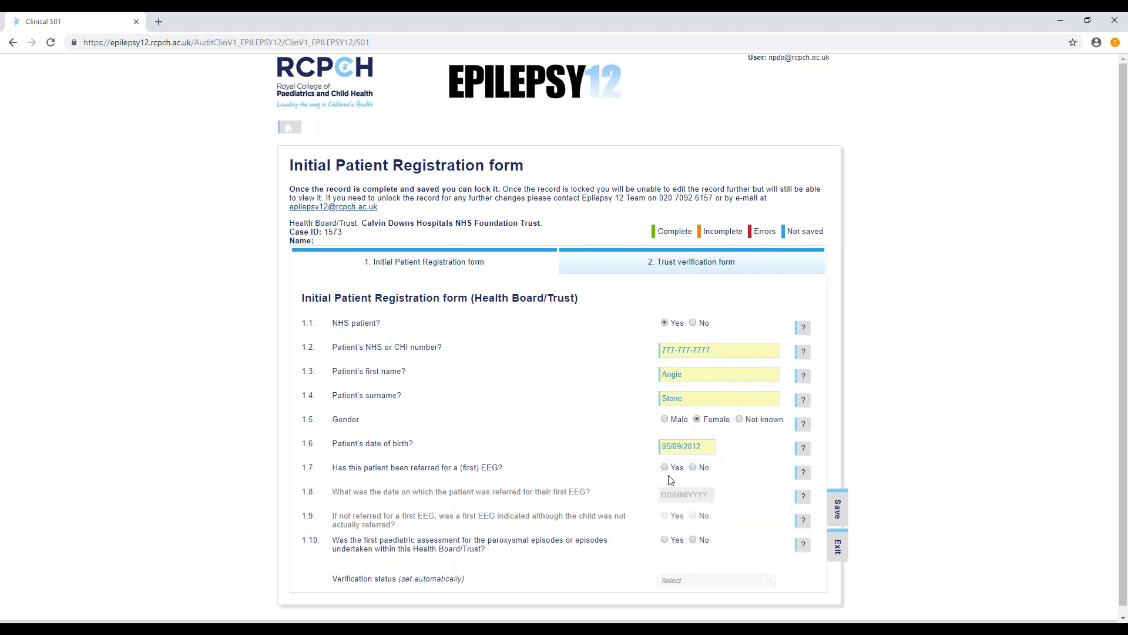
- Answer Yes to questions 1.7 on first EEG referral and 1.10 on paediatric assessment, and try to save the form
{"action": "left_click", "coordinate": [666, 468]}
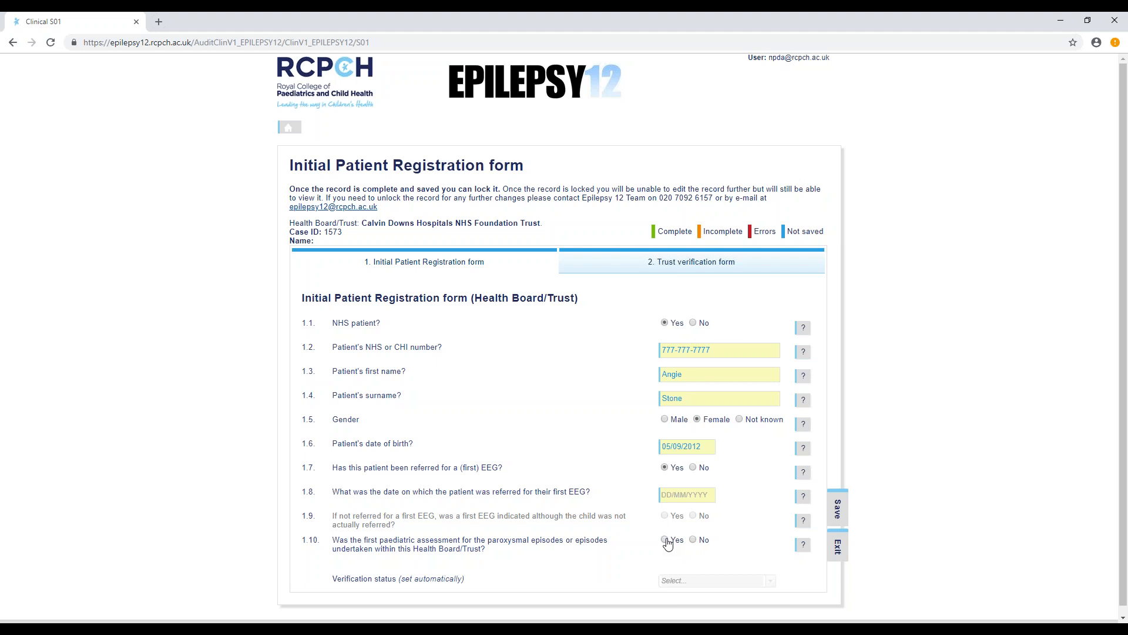
{"action": "left_click", "coordinate": [666, 540]}
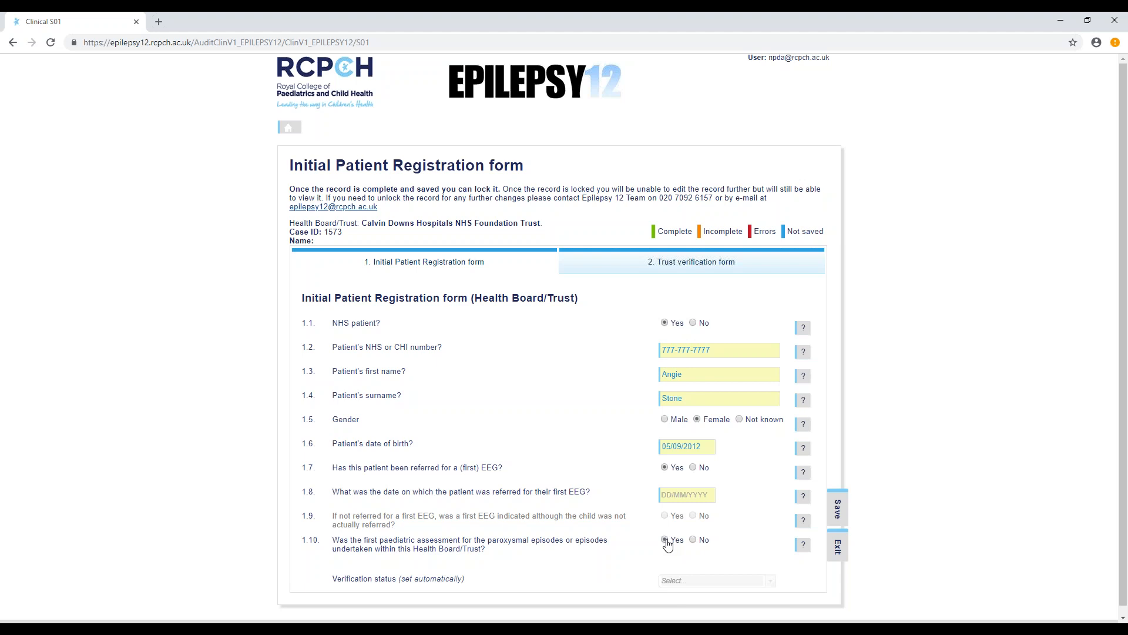
{"action": "left_click", "coordinate": [839, 512]}
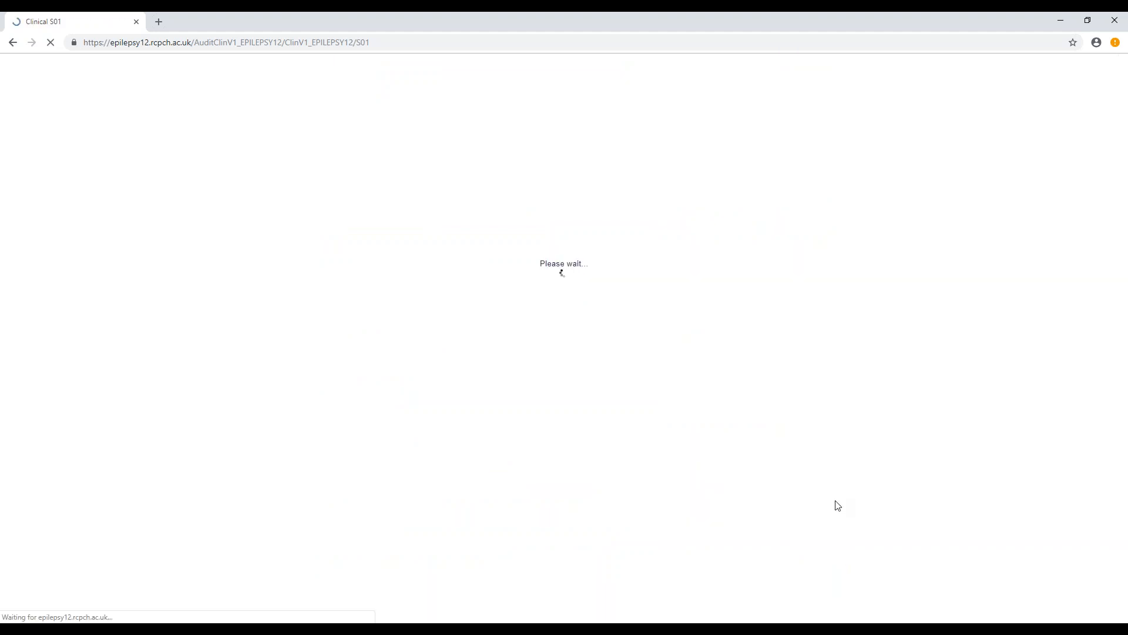
- Set the first EEG referral date in question 1.8 to 04/09/2018 and save the registration form
{"action": "left_click", "coordinate": [702, 499]}
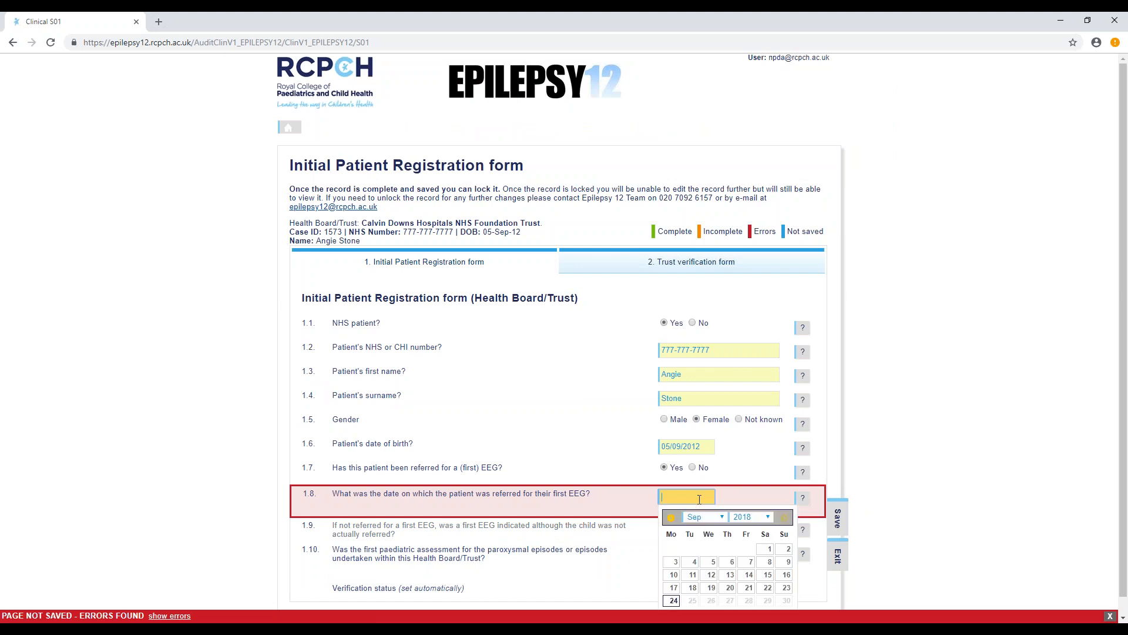
{"action": "left_click", "coordinate": [754, 517]}
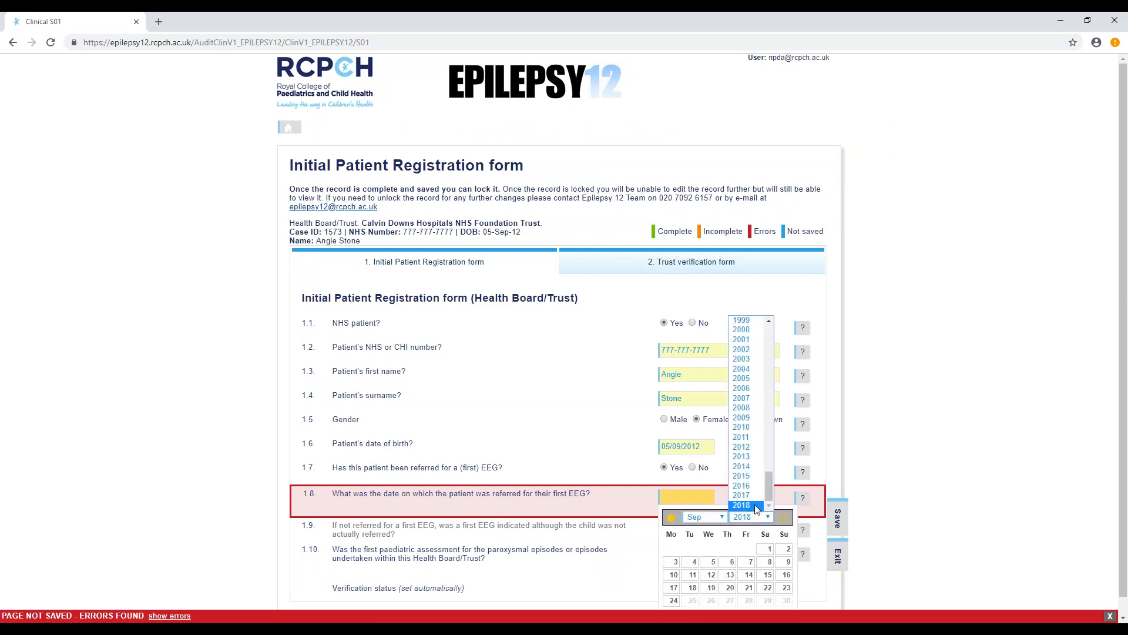
{"action": "left_click", "coordinate": [754, 504]}
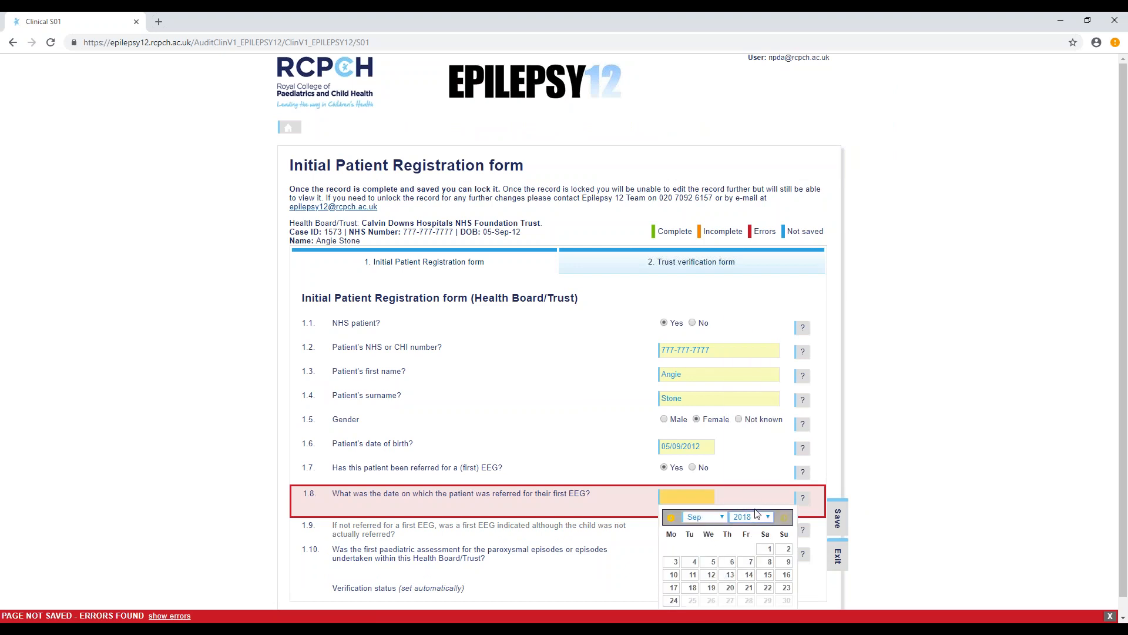
{"action": "left_click", "coordinate": [692, 563]}
{"action": "left_click", "coordinate": [838, 521]}
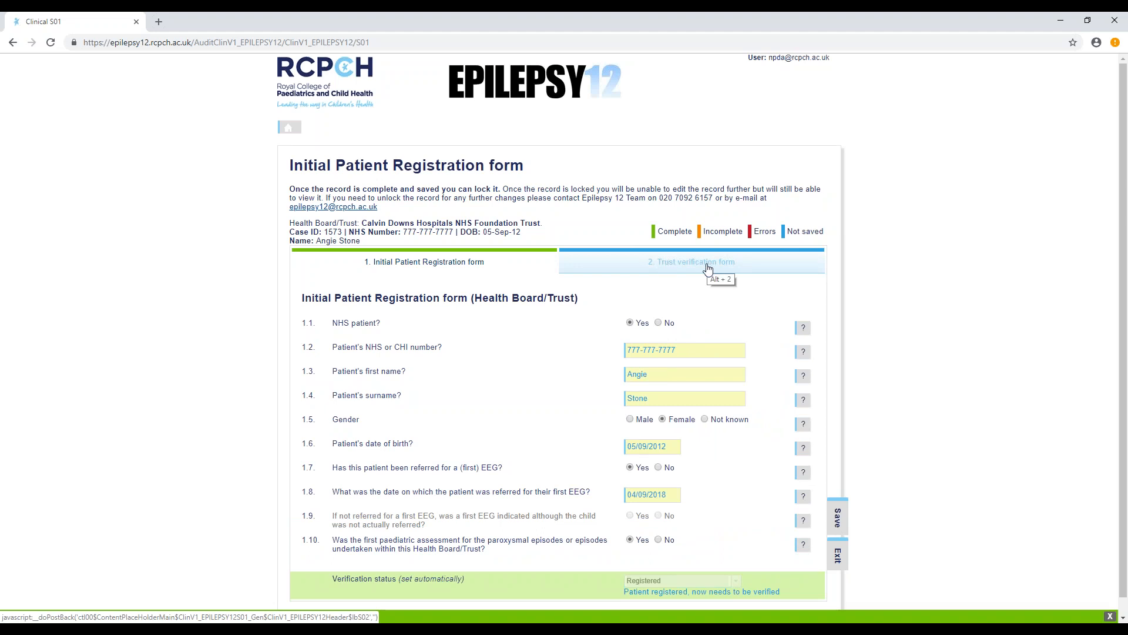
- Exit the registration form to the record list, confirming the exit, and switch to the PowerPoint presentation
{"action": "left_click", "coordinate": [836, 560]}
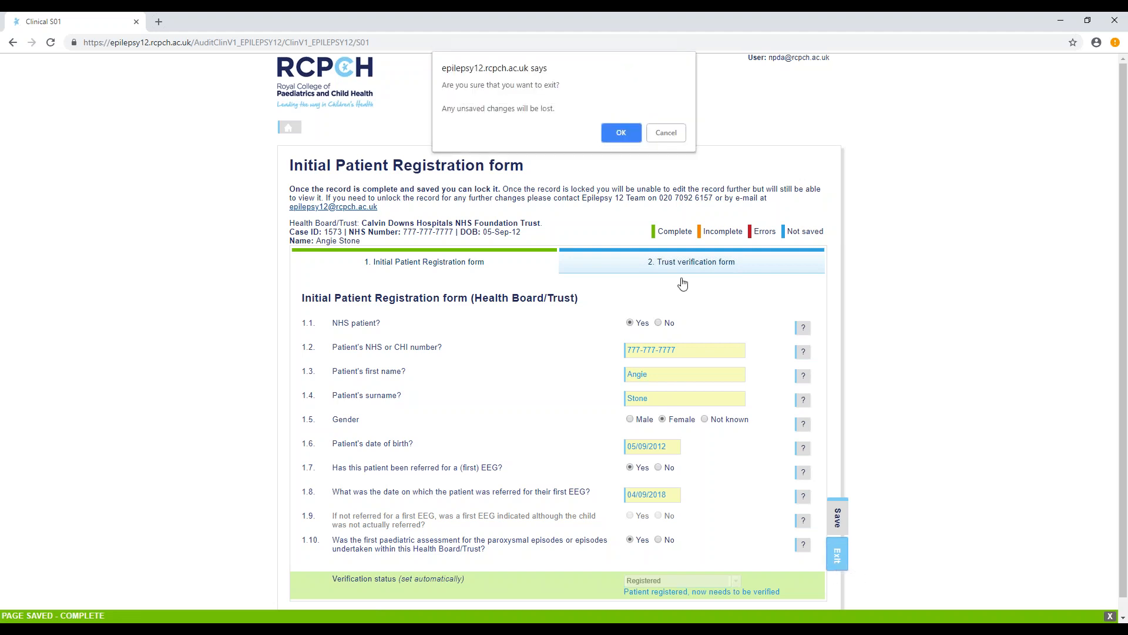
{"action": "left_click", "coordinate": [621, 133]}
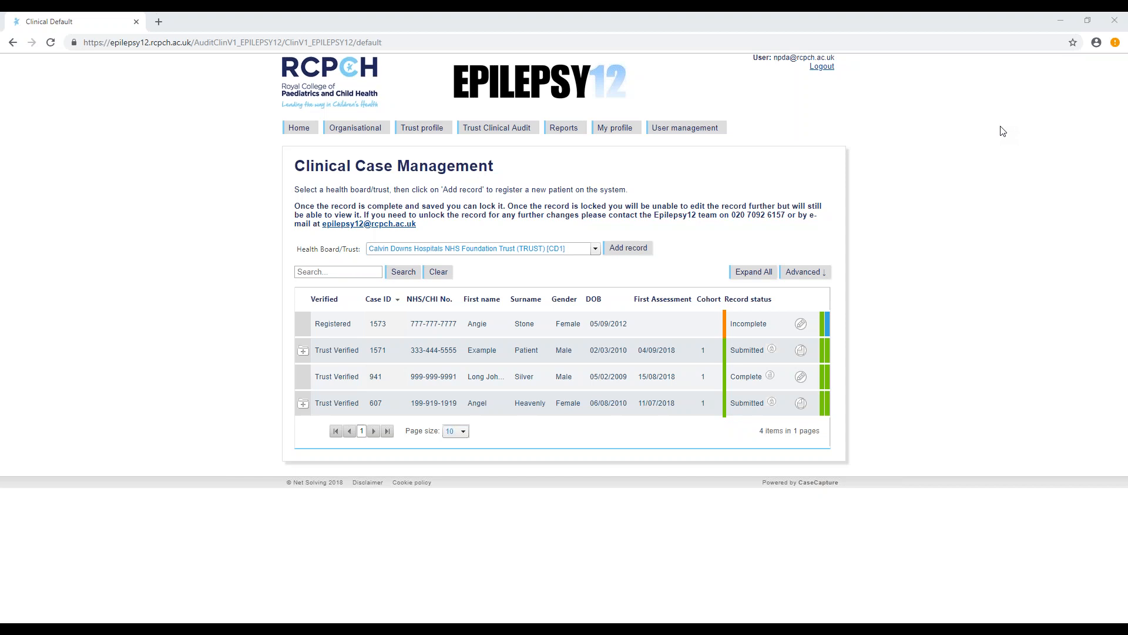
{"action": "key", "text": "alt+Tab"}
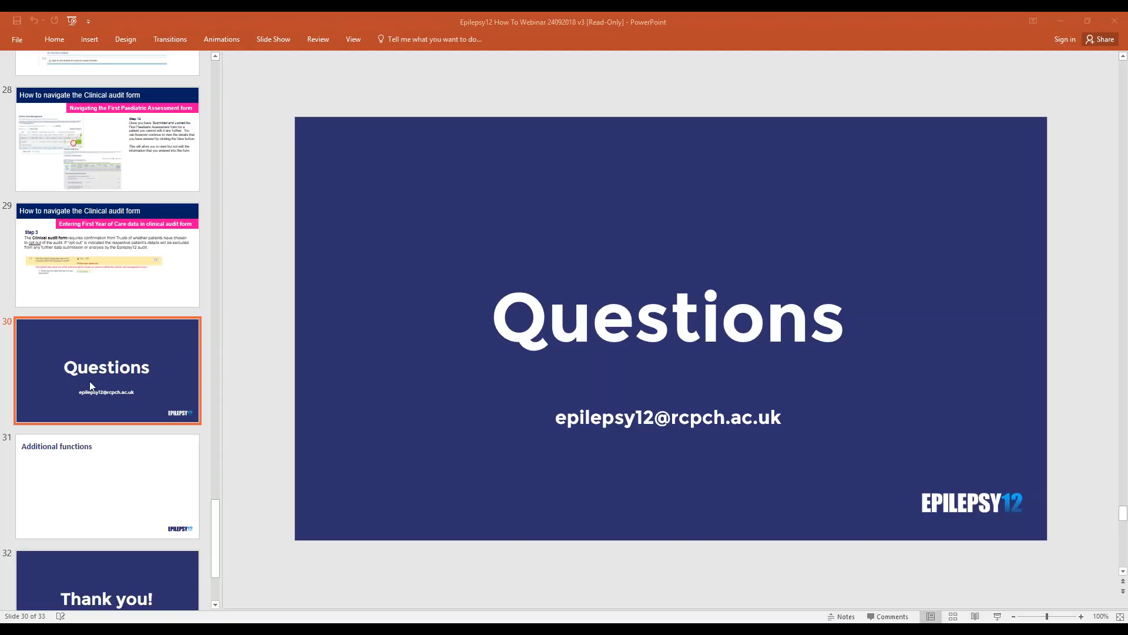
- Bring up the slide show commands for the presentation with the Questions slide selected
{"action": "left_click", "coordinate": [17, 39]}
{"action": "key", "text": "Escape"}
{"action": "left_click", "coordinate": [263, 39]}
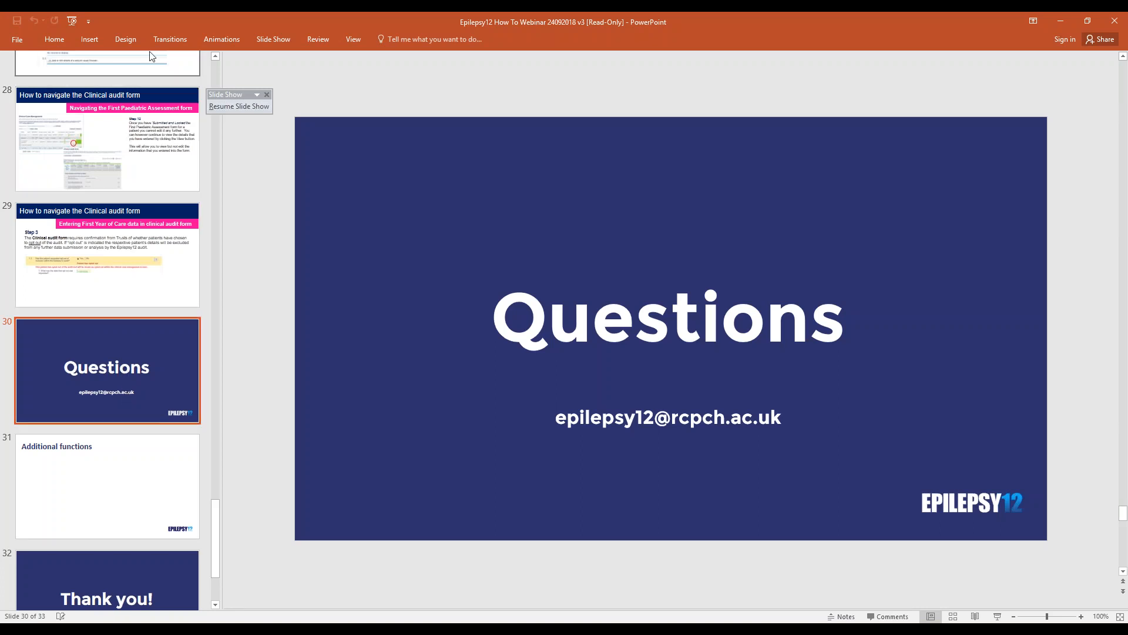
{"action": "left_click", "coordinate": [266, 41]}
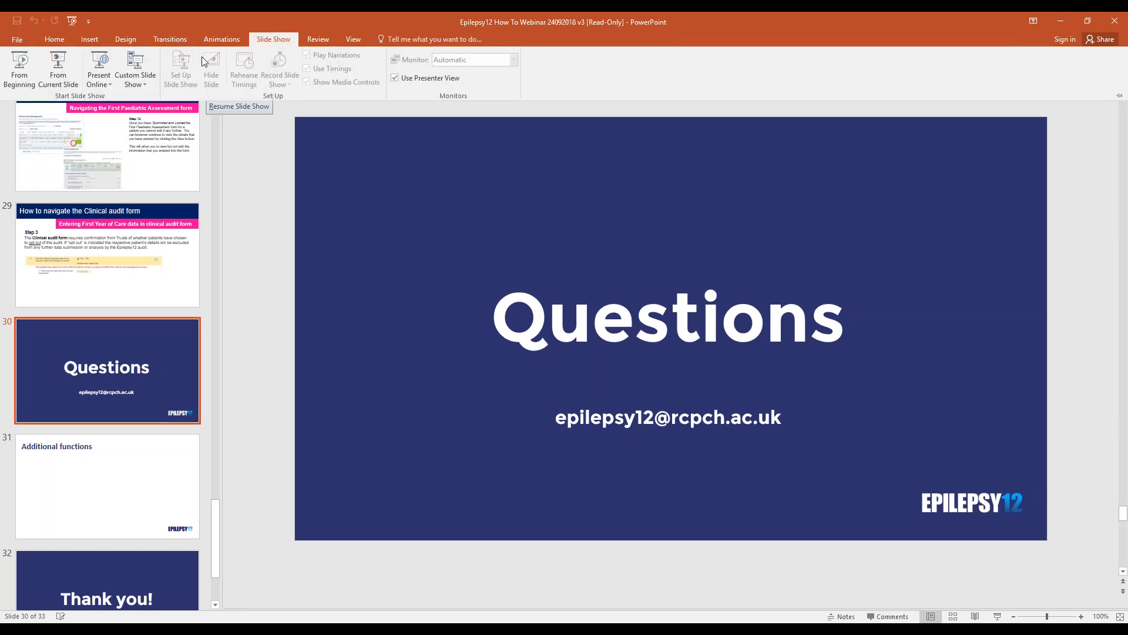
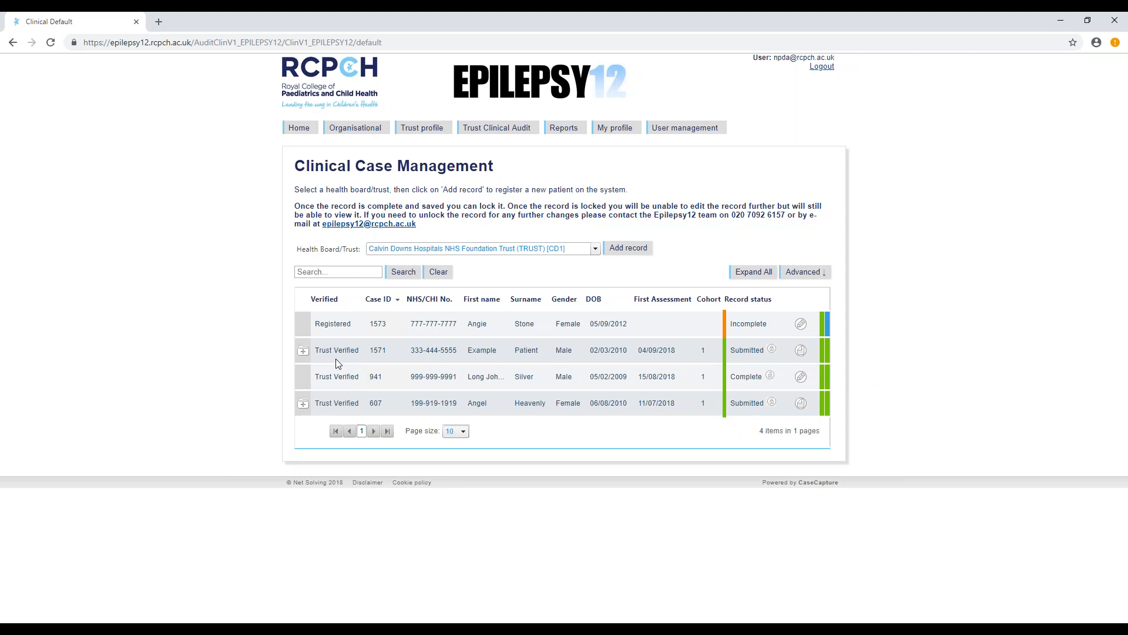
- Add a first paediatric assessment to the submitted record first assessed on 04/09/2018 and view the help for question 1.3
{"action": "left_click", "coordinate": [303, 353]}
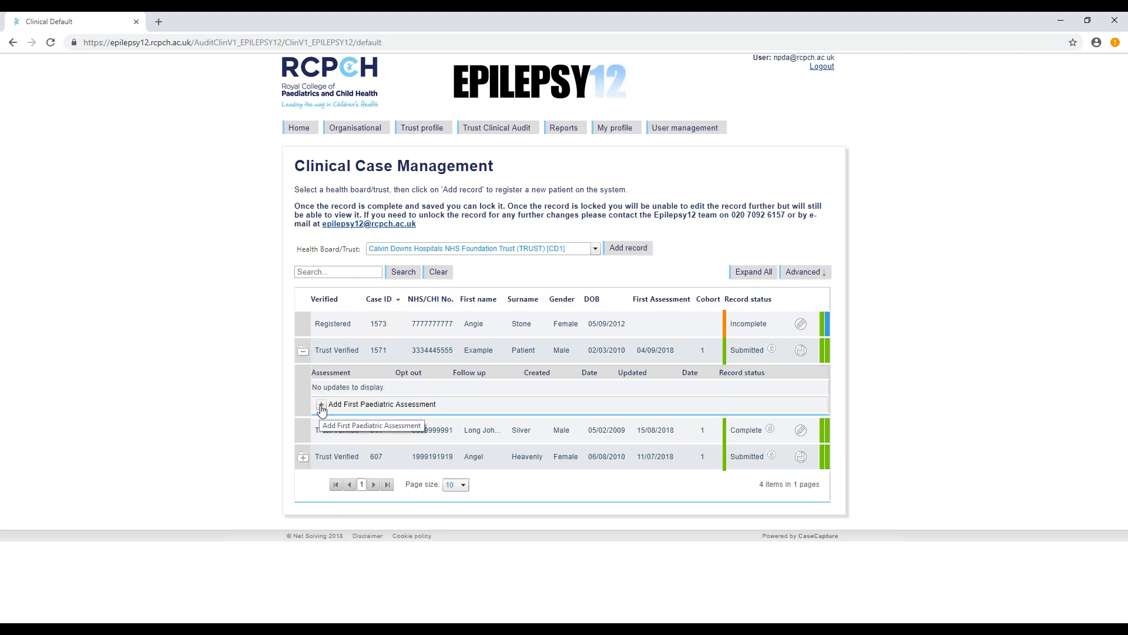
{"action": "left_click", "coordinate": [321, 405]}
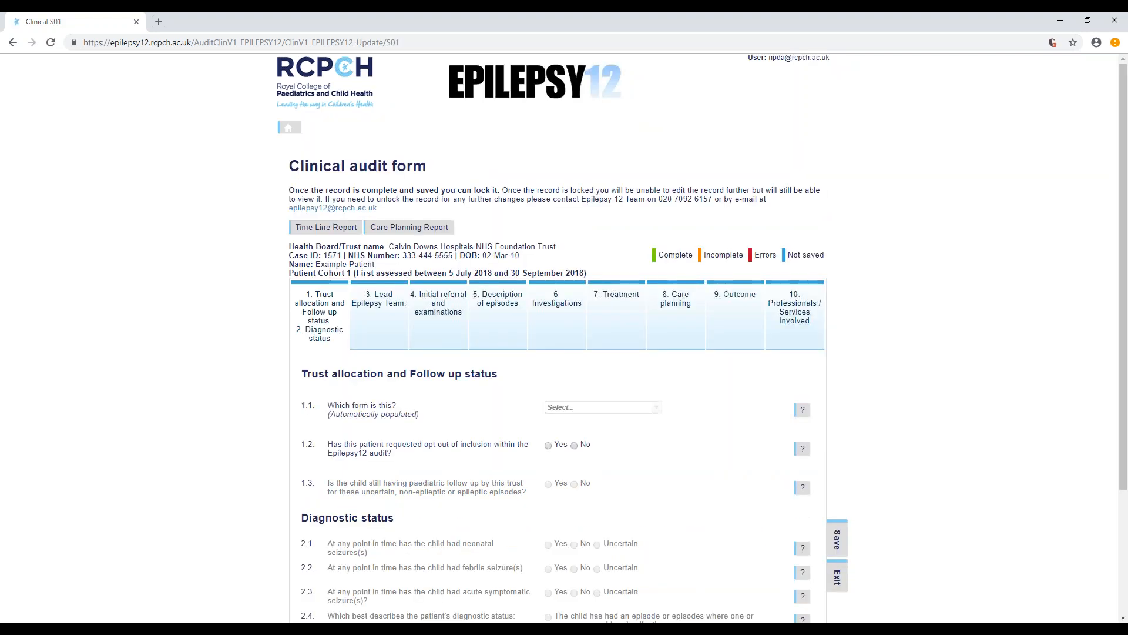
{"action": "scroll", "coordinate": [491, 397], "scroll_direction": "down", "scroll_amount": 3}
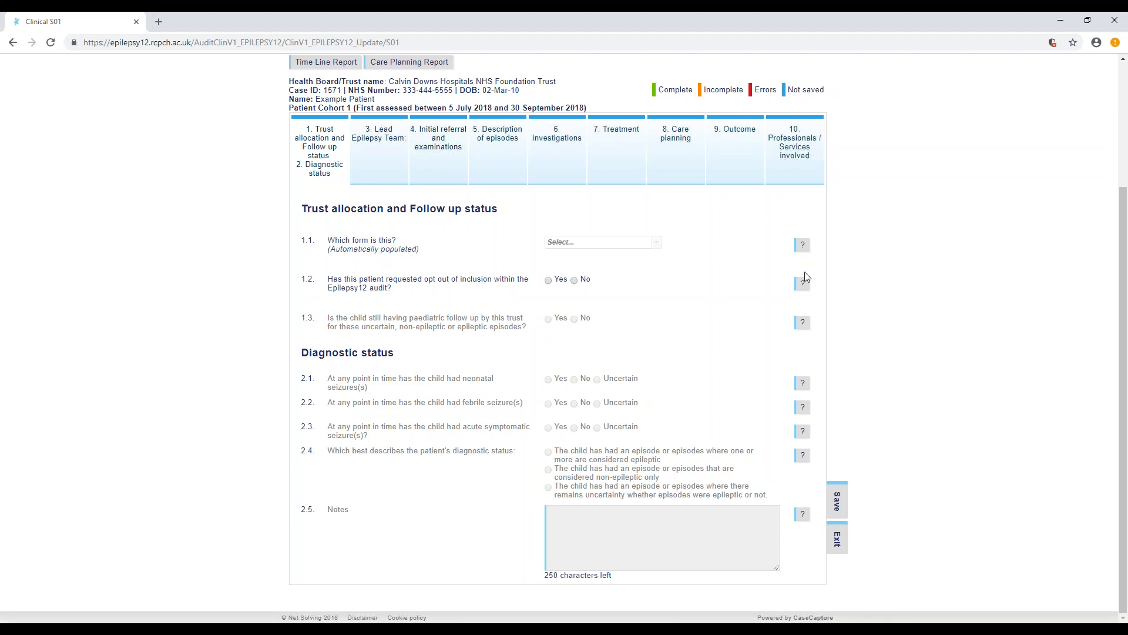
{"action": "mouse_move", "coordinate": [803, 325]}
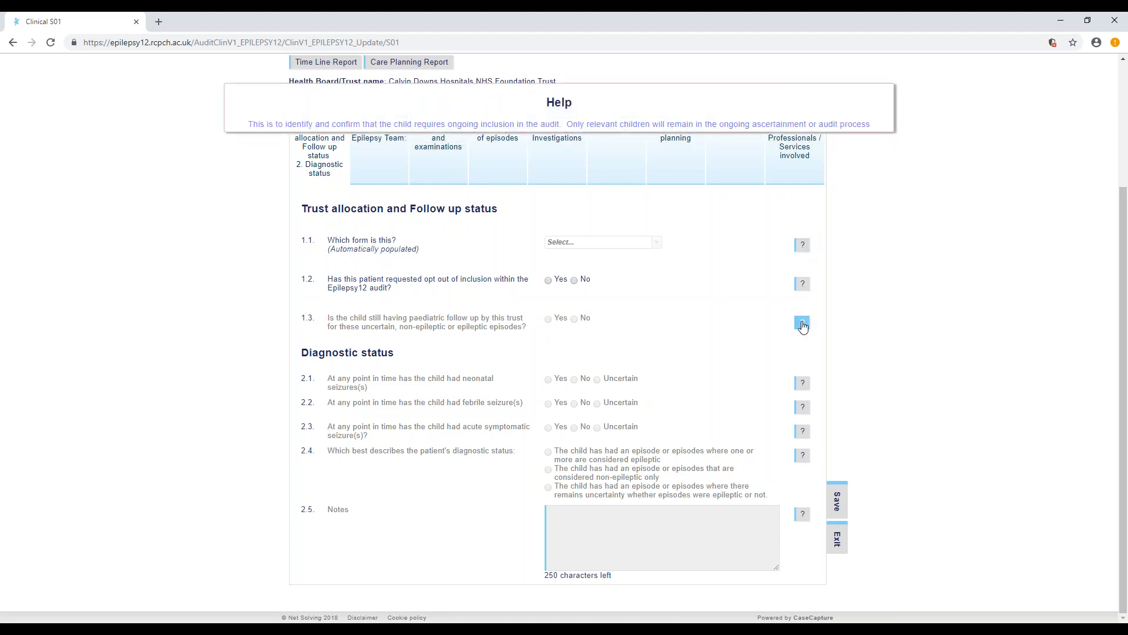
{"action": "mouse_move", "coordinate": [802, 464]}
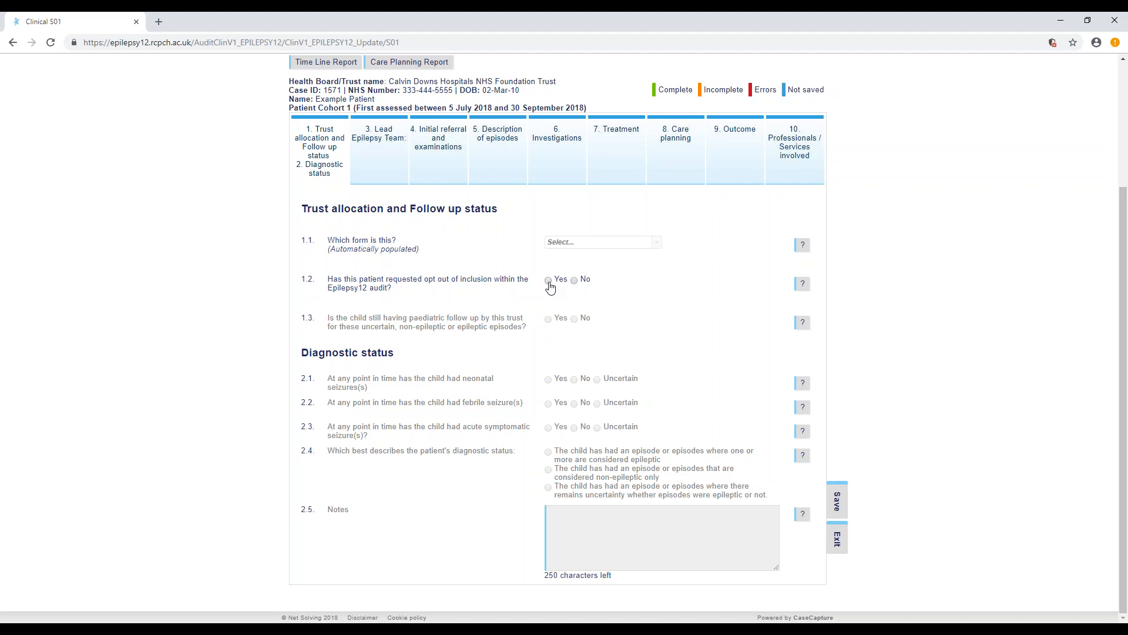
- Answer No to 1.2 on opt-out and 1.3 on paediatric follow-up, Yes to 2.1, and Uncertain to 2.2 and 2.3
{"action": "left_click", "coordinate": [580, 283]}
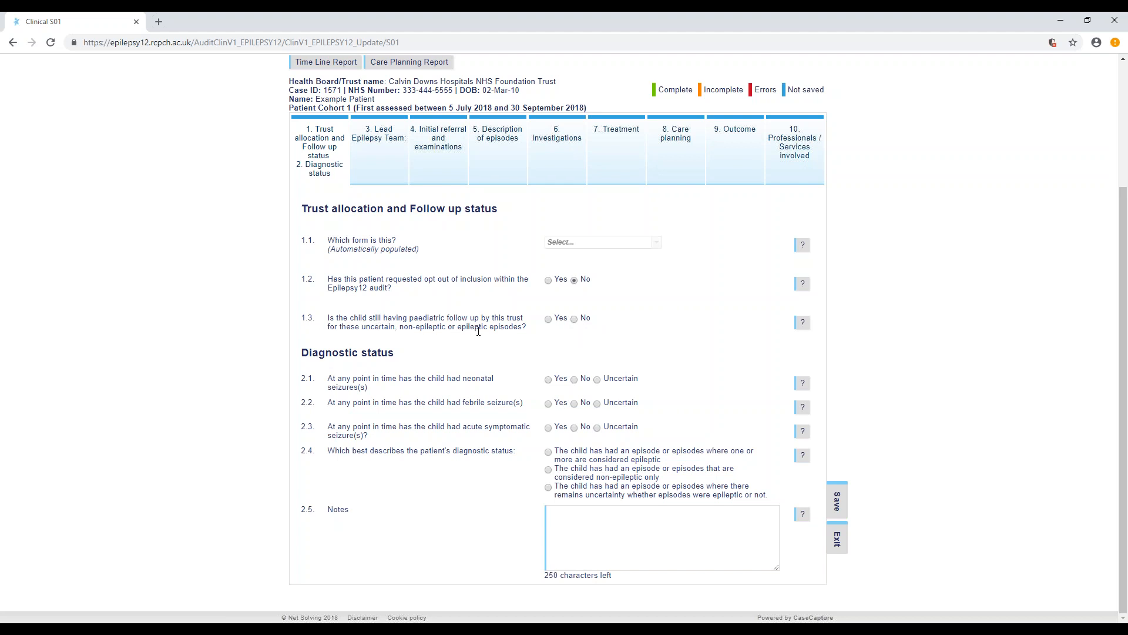
{"action": "left_click", "coordinate": [575, 321]}
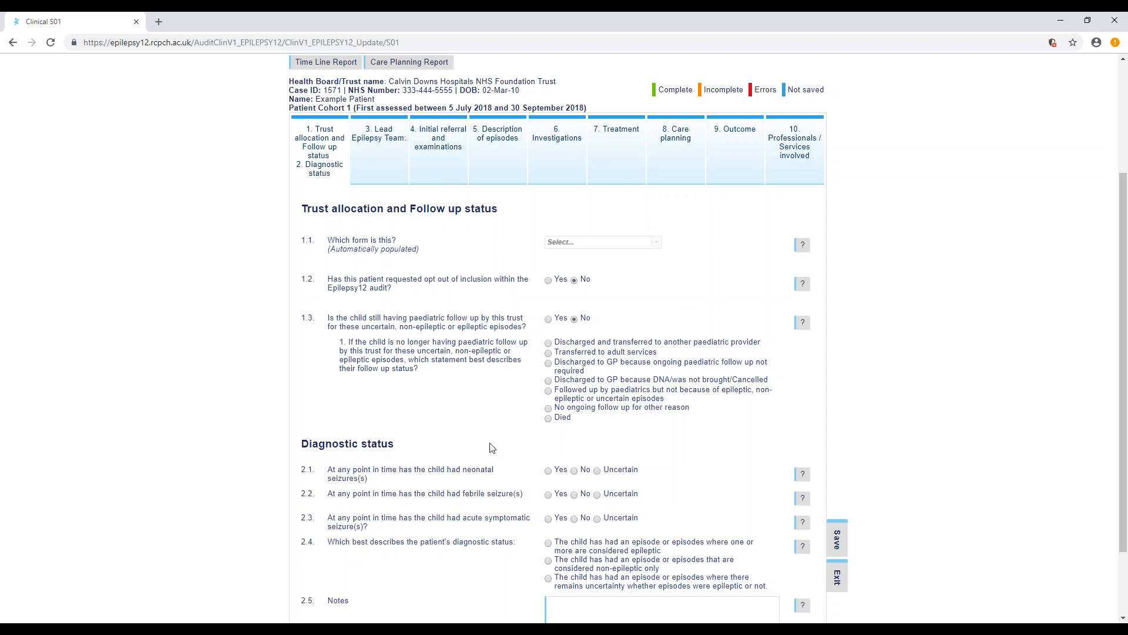
{"action": "scroll", "coordinate": [492, 448], "scroll_direction": "down", "scroll_amount": 2}
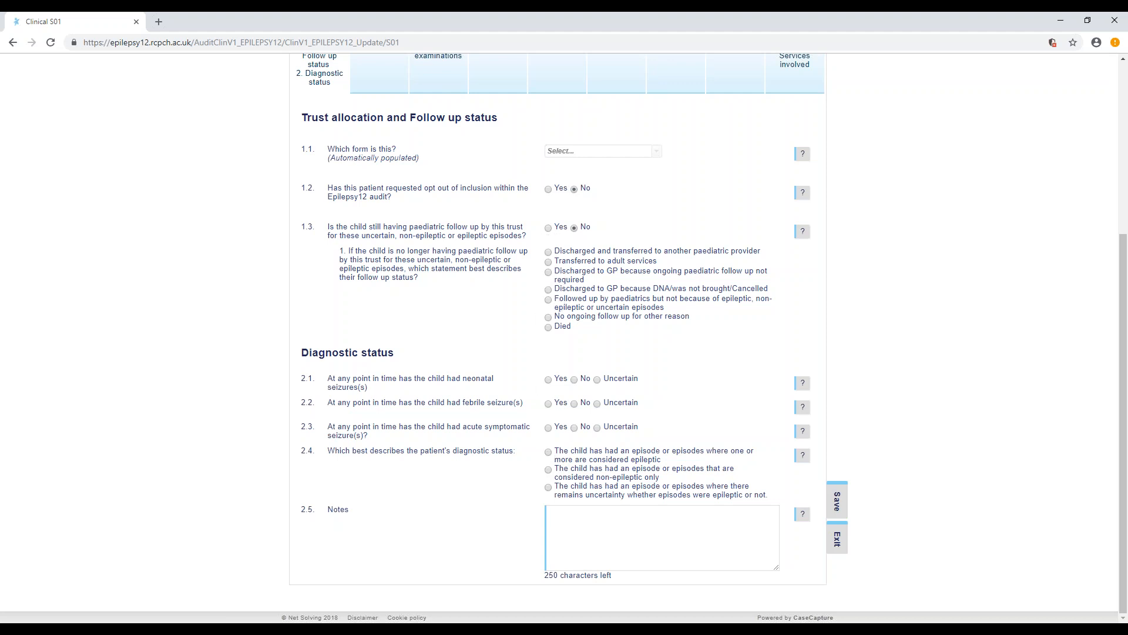
{"action": "left_click", "coordinate": [549, 380]}
{"action": "left_click", "coordinate": [597, 403]}
{"action": "left_click", "coordinate": [597, 427]}
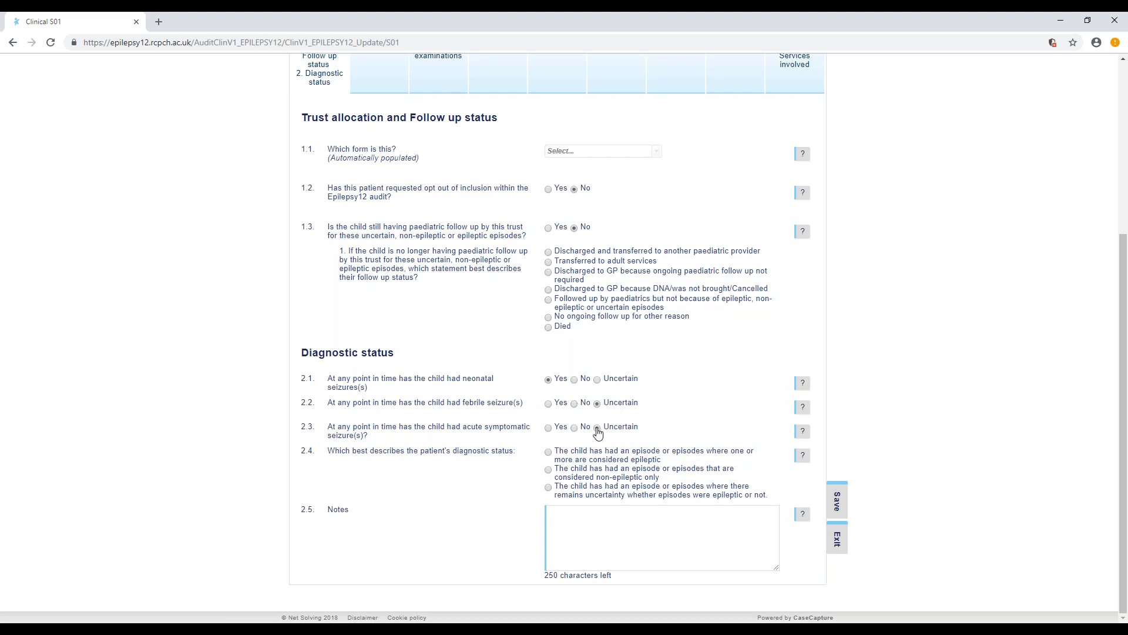
- Try the epileptic diagnostic status in 2.4 with 2 or more episodes more than 24 hours apart
{"action": "left_click", "coordinate": [551, 456]}
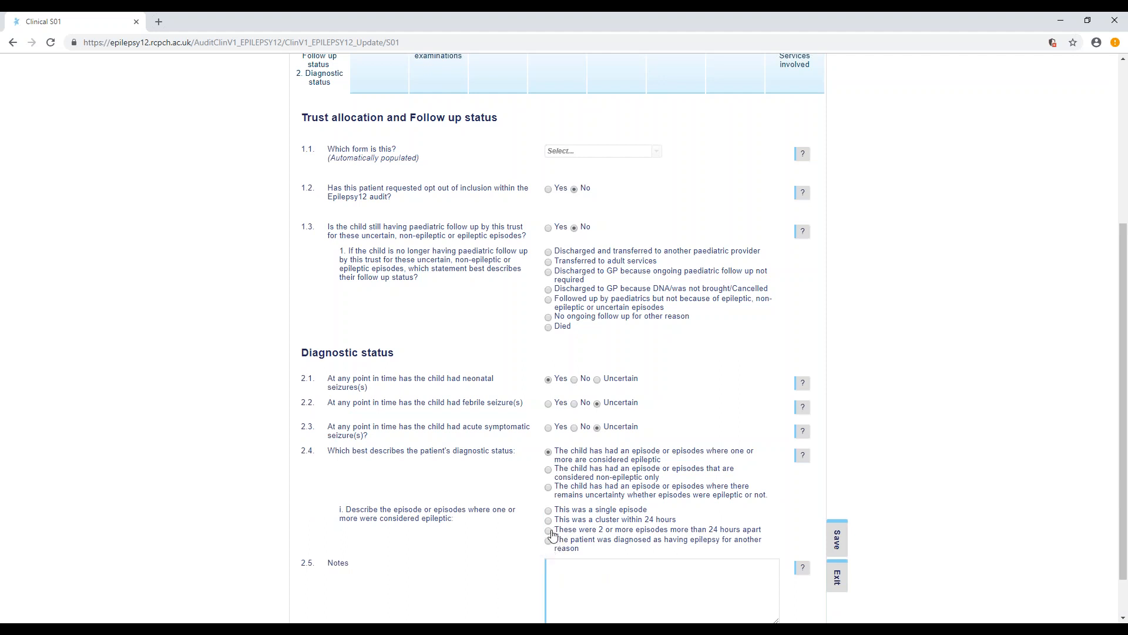
{"action": "left_click", "coordinate": [549, 530]}
{"action": "scroll", "coordinate": [753, 506], "scroll_direction": "down", "scroll_amount": 1}
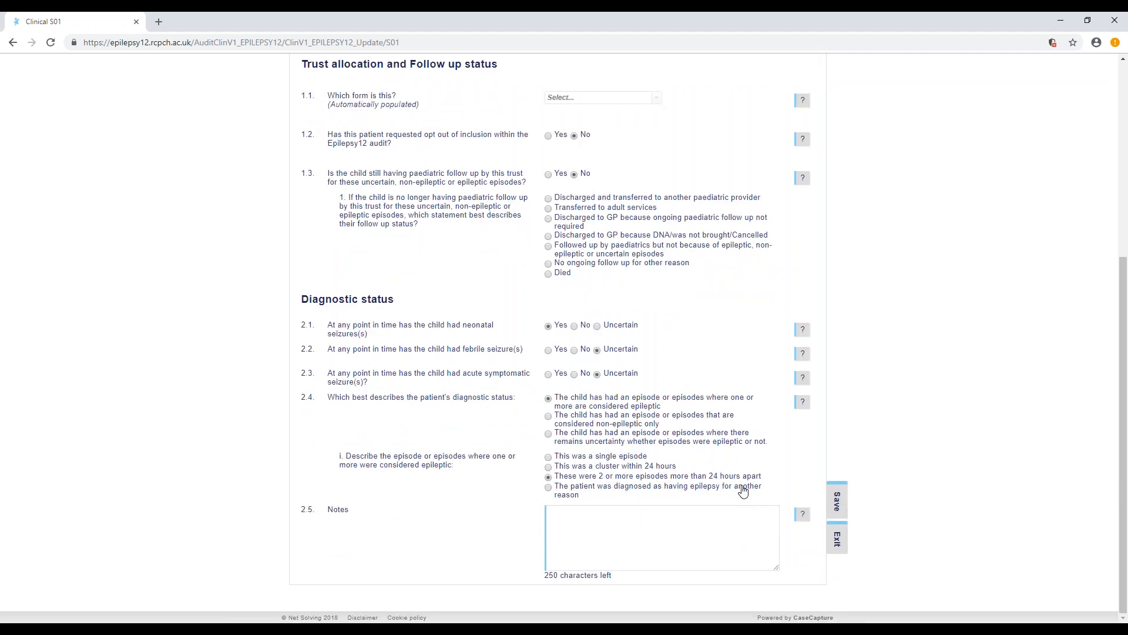
{"action": "left_click", "coordinate": [548, 493]}
- Set the diagnostic status in 2.4 to episodes considered non-epileptic only and save the form
{"action": "left_click", "coordinate": [549, 417]}
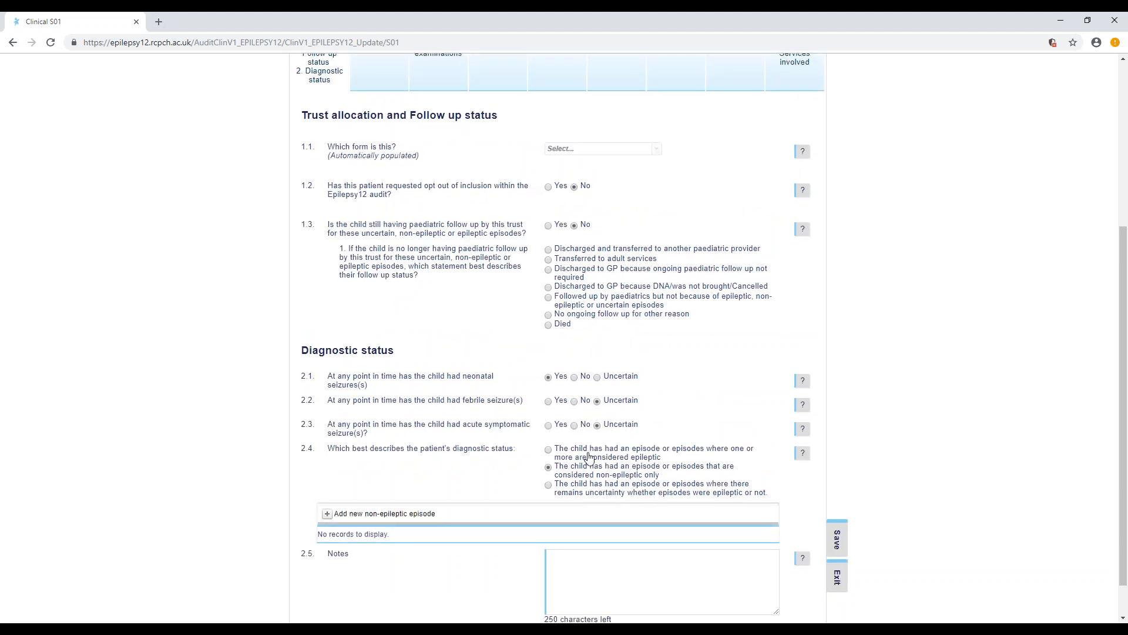
{"action": "scroll", "coordinate": [590, 457], "scroll_direction": "down", "scroll_amount": 1}
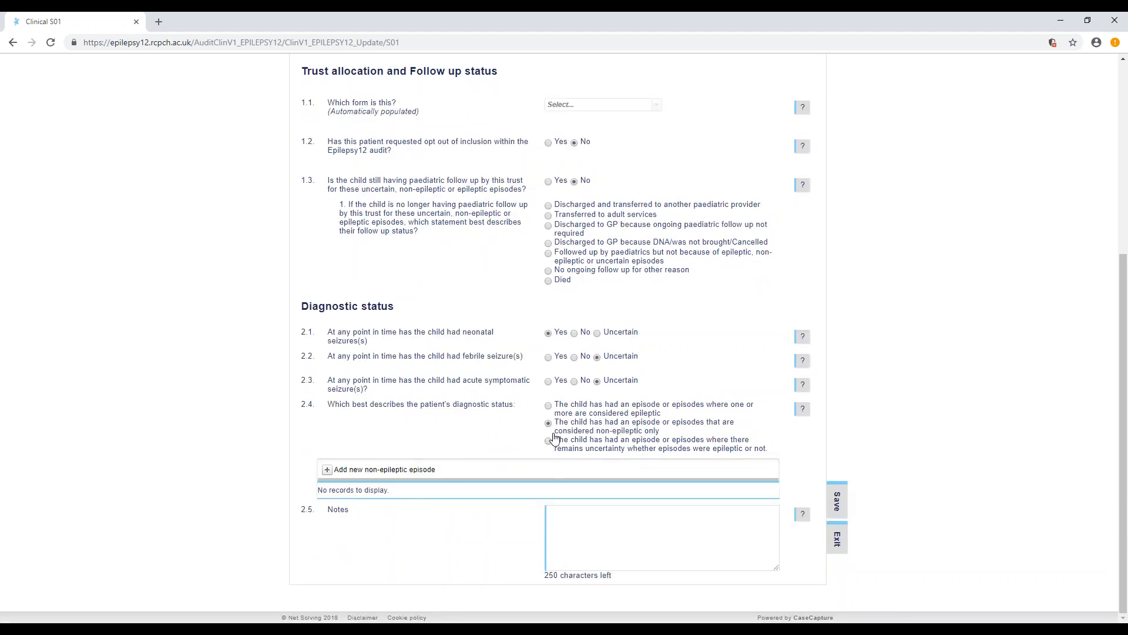
{"action": "left_click", "coordinate": [356, 473]}
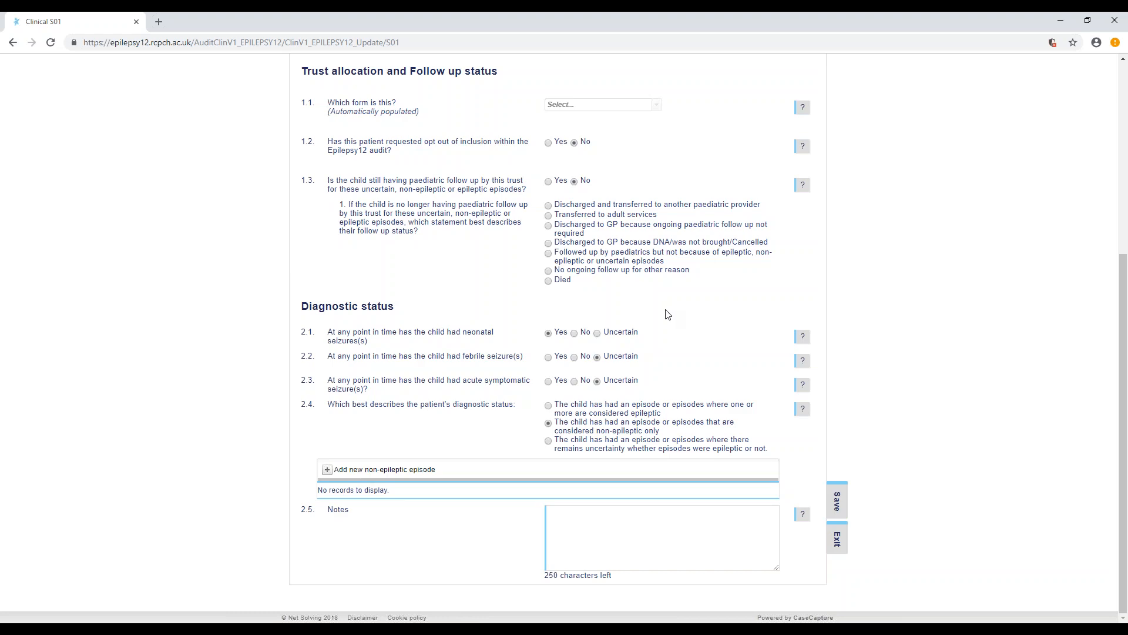
{"action": "scroll", "coordinate": [667, 315], "scroll_direction": "up", "scroll_amount": 5}
{"action": "scroll", "coordinate": [713, 340], "scroll_direction": "down", "scroll_amount": 5}
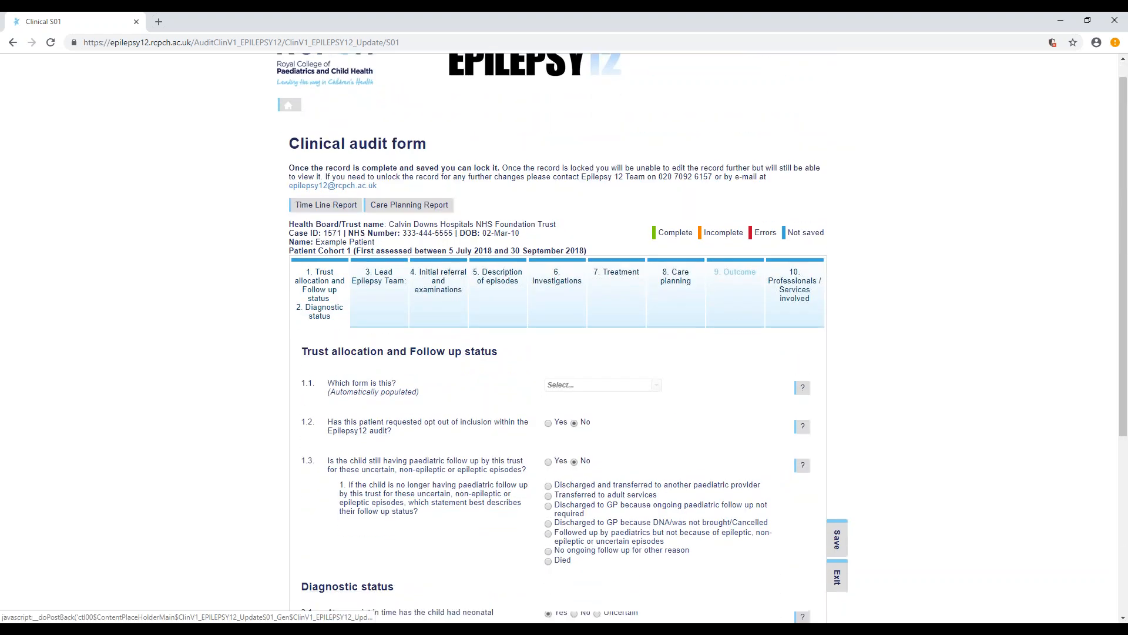
{"action": "left_click", "coordinate": [841, 513]}
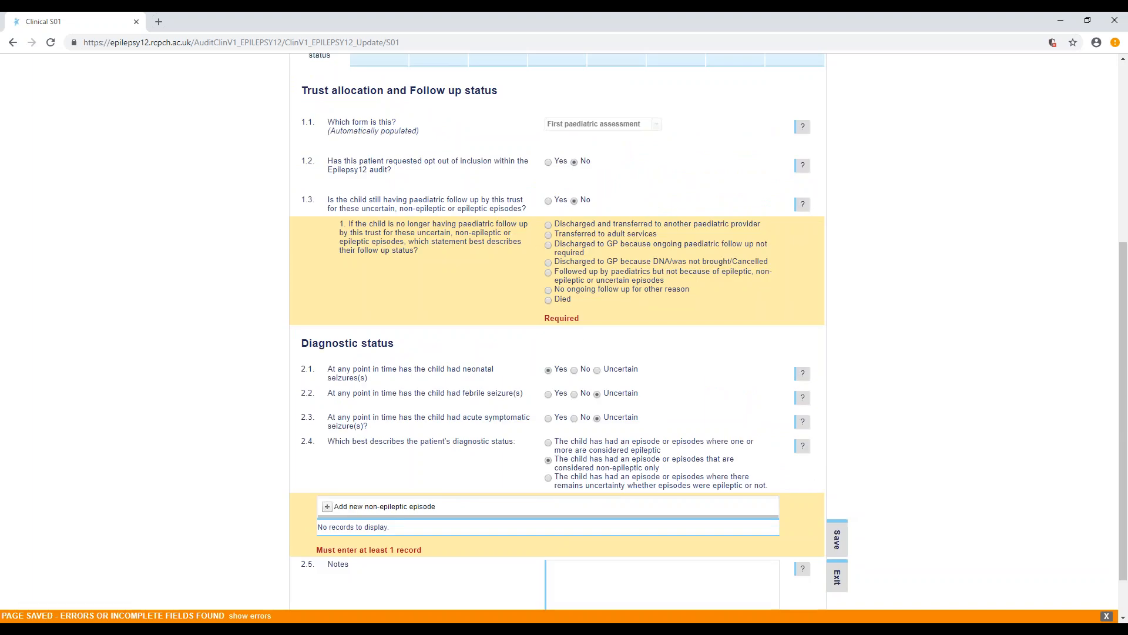
- Choose discharge and transfer to another paediatric provider in 1.3, and insert a Behavioral, Psychological And Psychiatric Disorders episode with Daydreaming /inattention
{"action": "left_click", "coordinate": [548, 226]}
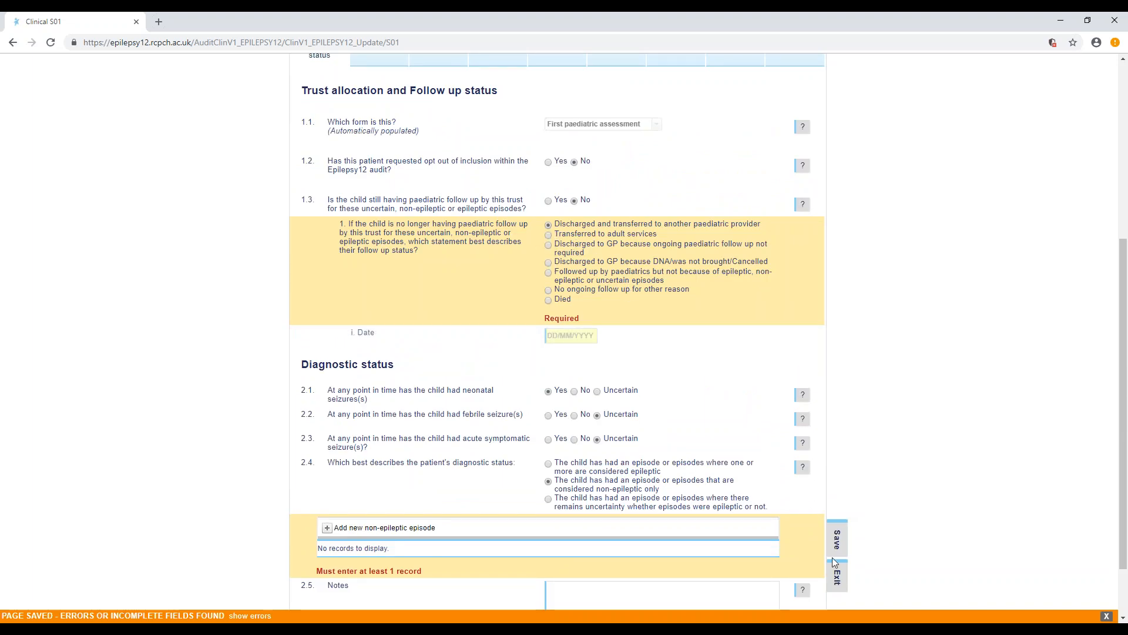
{"action": "scroll", "coordinate": [327, 449], "scroll_direction": "down", "scroll_amount": 2}
{"action": "left_click", "coordinate": [327, 452]}
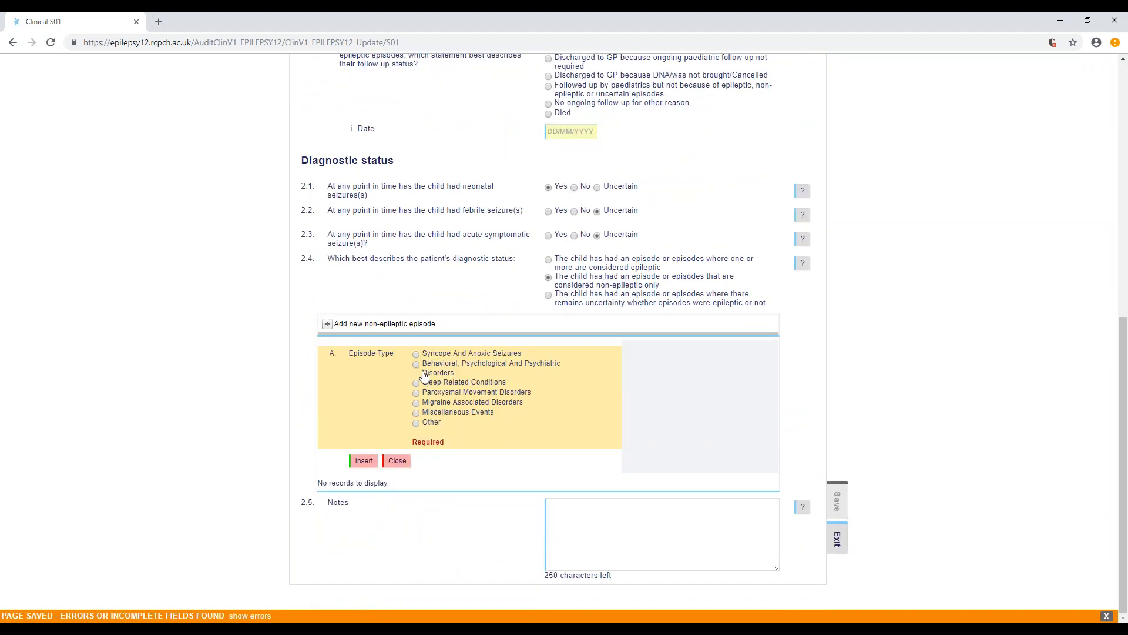
{"action": "left_click", "coordinate": [423, 365]}
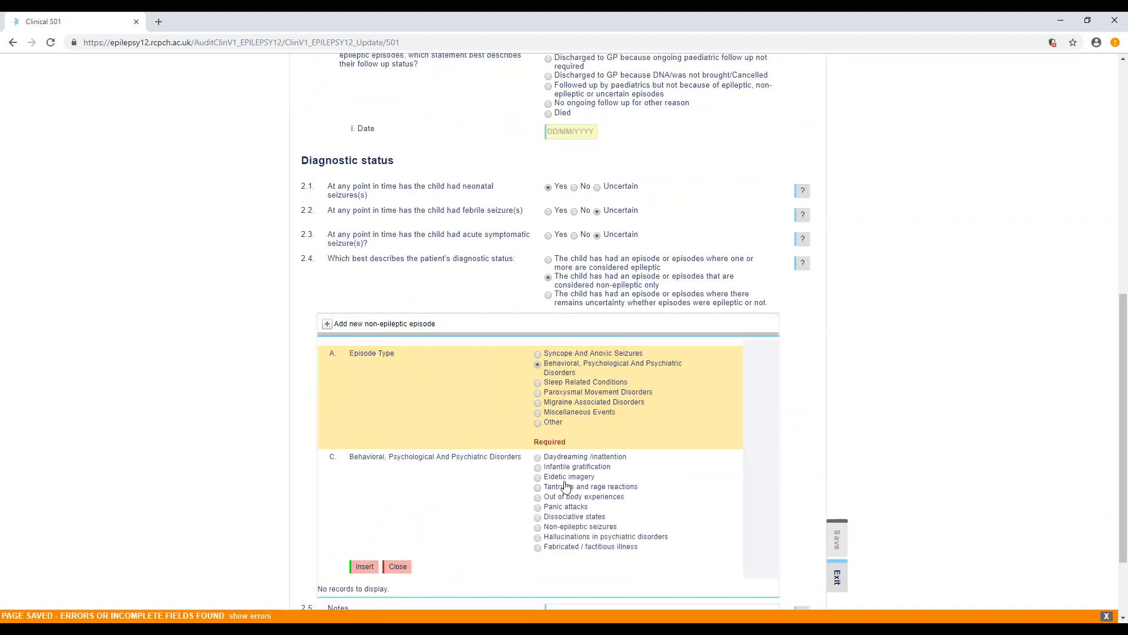
{"action": "left_click", "coordinate": [559, 459]}
{"action": "left_click", "coordinate": [364, 568]}
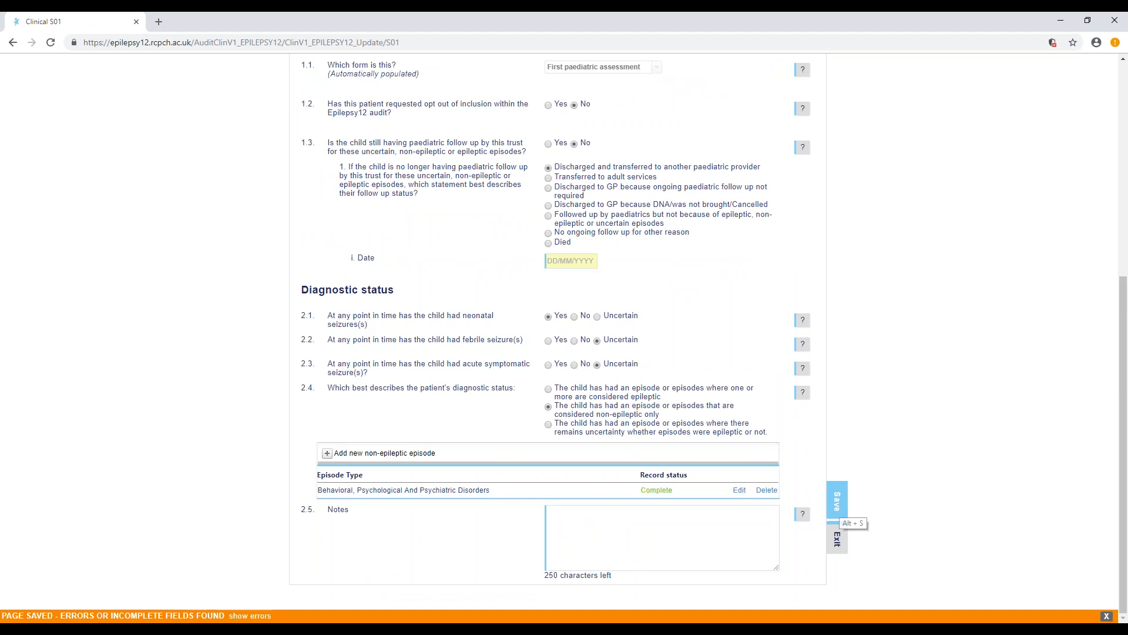
- Set the discharge date under question 1.3 to 11/09/2018 and save the form
{"action": "left_click", "coordinate": [570, 261]}
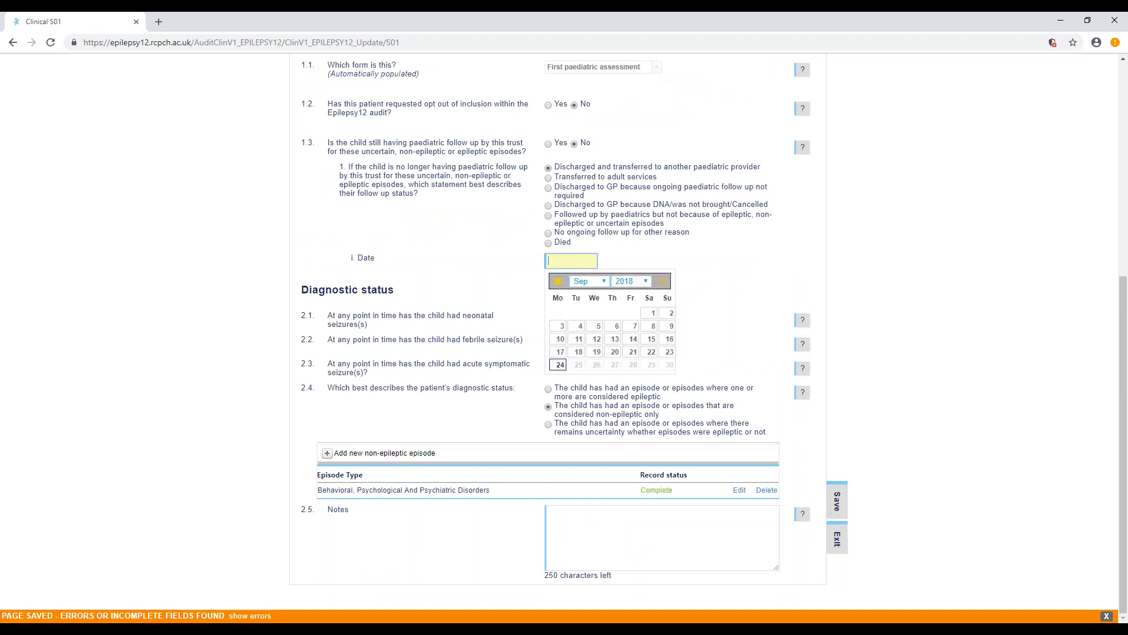
{"action": "left_click", "coordinate": [579, 339]}
{"action": "left_click", "coordinate": [838, 499]}
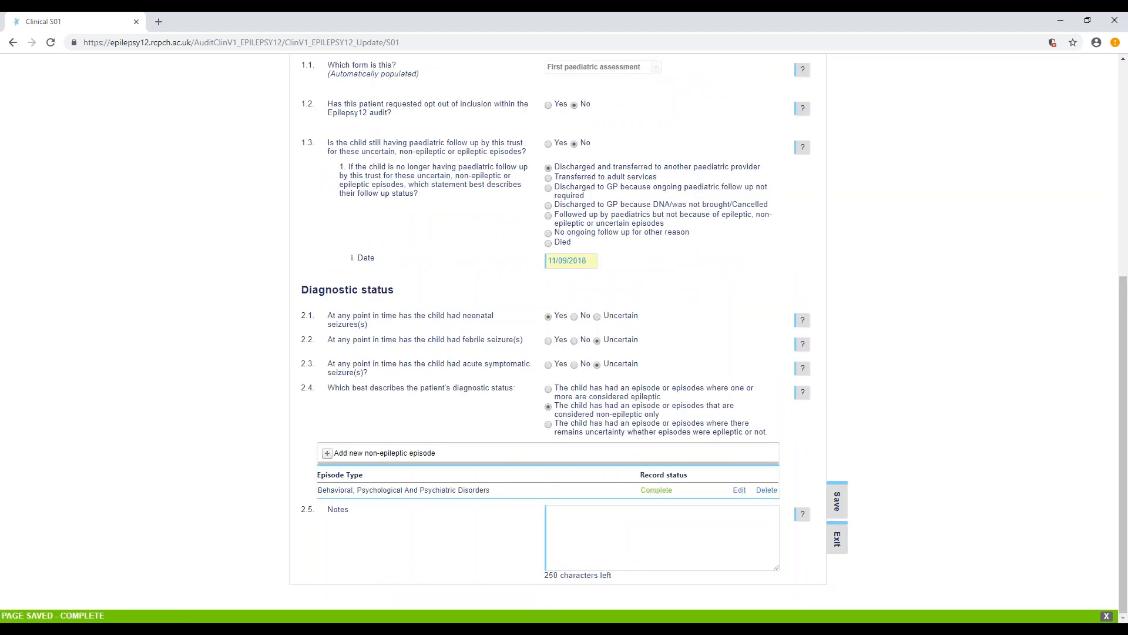
- Go through the remaining form sections in order, from Lead Epilepsy Team to Professionals / Services involved
{"action": "scroll", "coordinate": [854, 547], "scroll_direction": "up", "scroll_amount": 5}
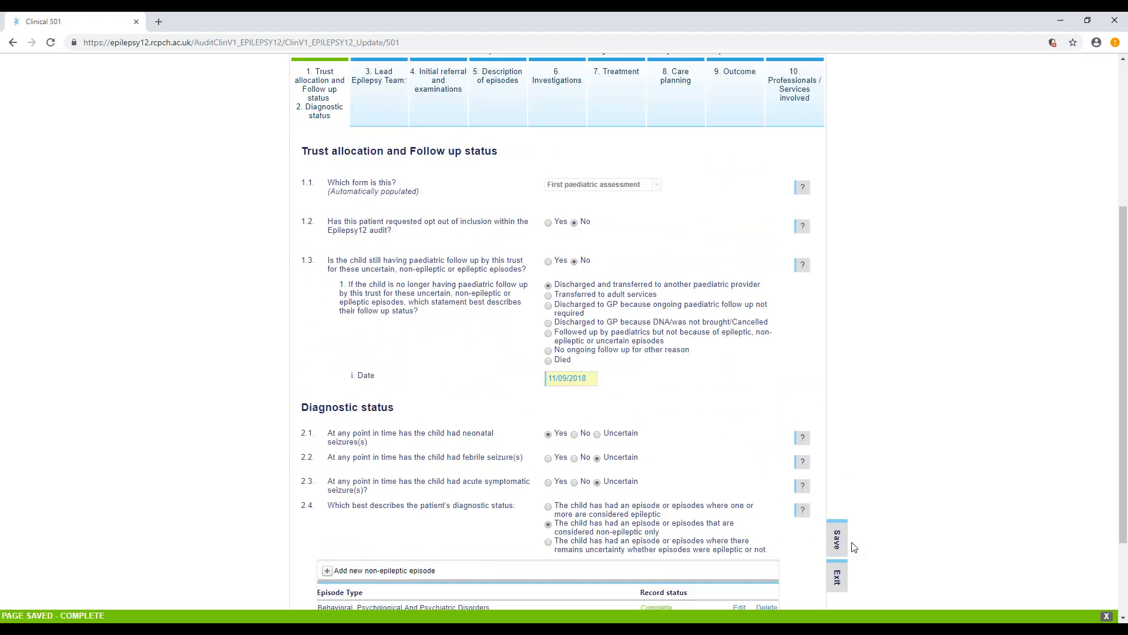
{"action": "scroll", "coordinate": [853, 547], "scroll_direction": "down", "scroll_amount": 5}
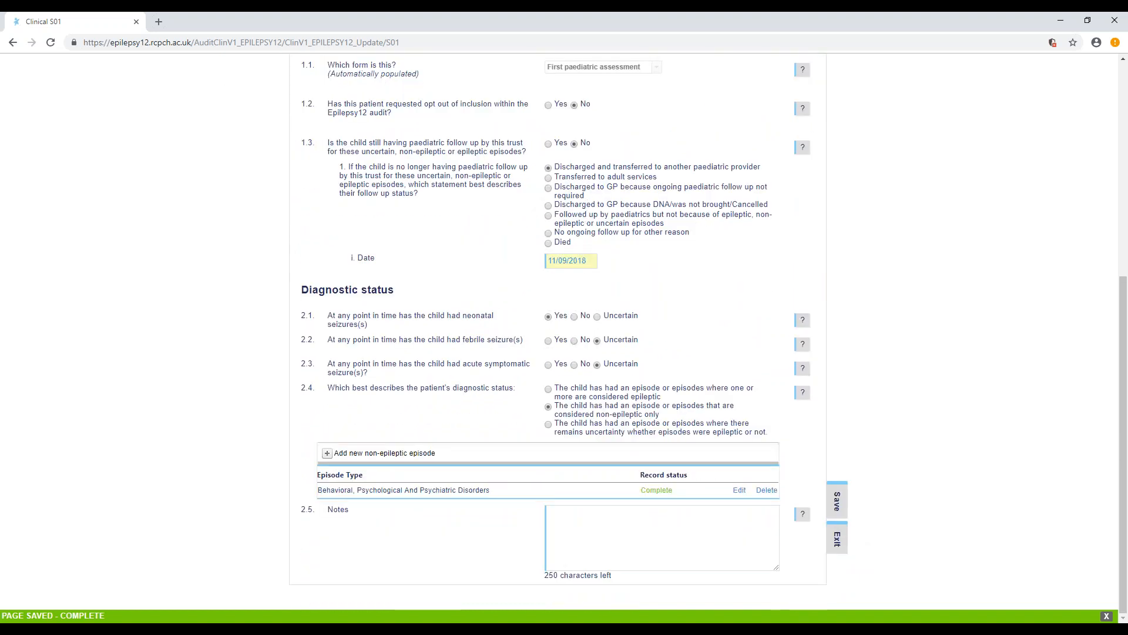
{"action": "scroll", "coordinate": [647, 432], "scroll_direction": "up", "scroll_amount": 6}
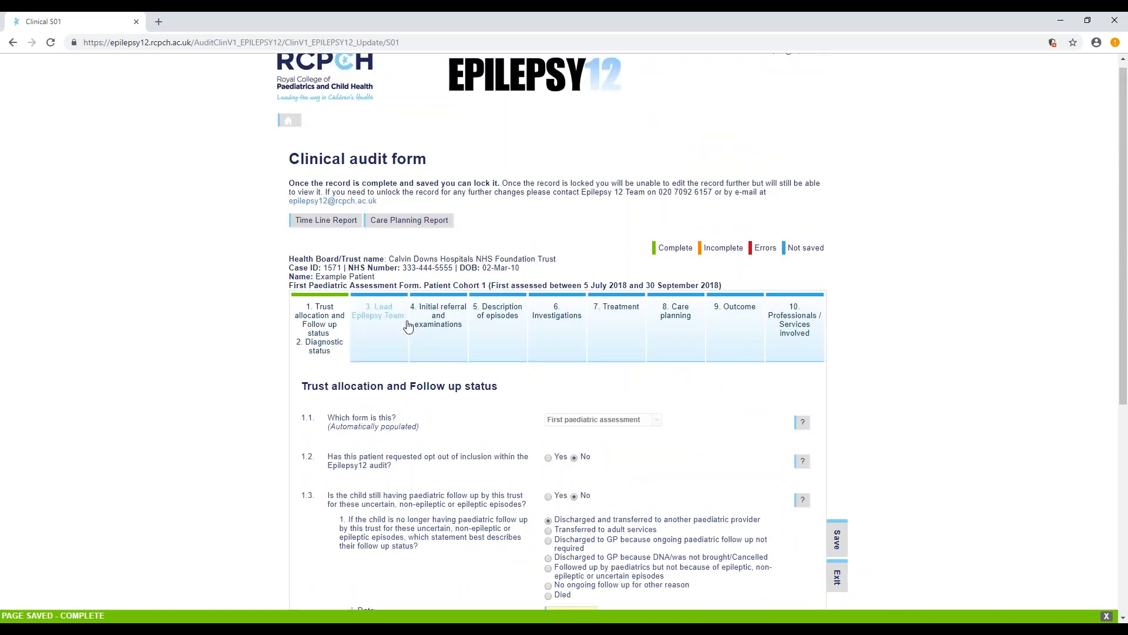
{"action": "left_click", "coordinate": [390, 320]}
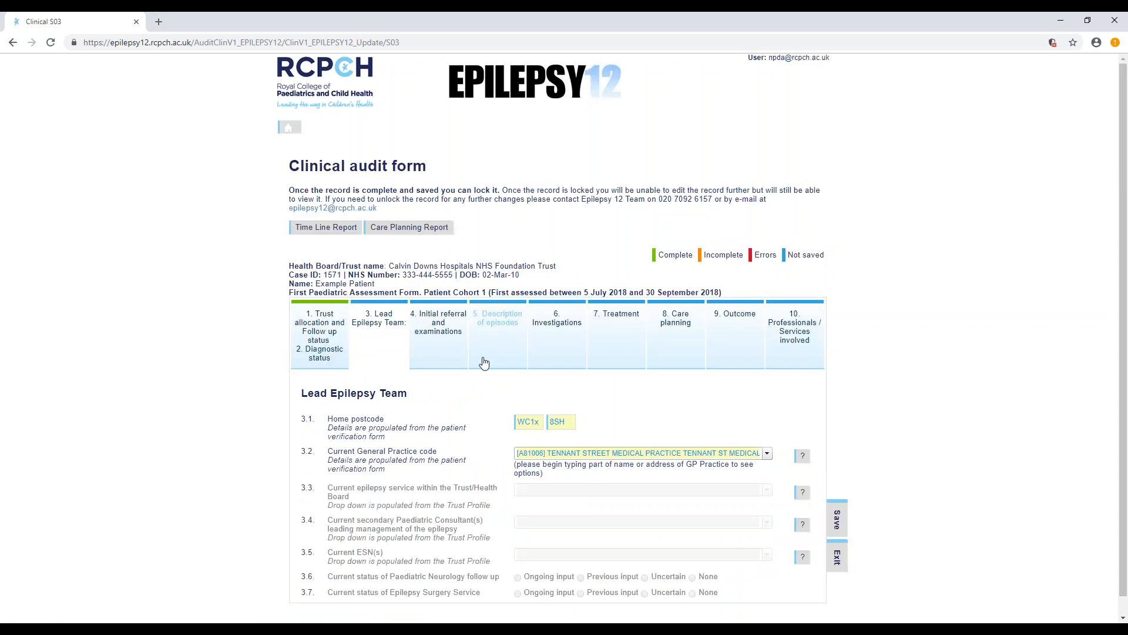
{"action": "left_click", "coordinate": [437, 318]}
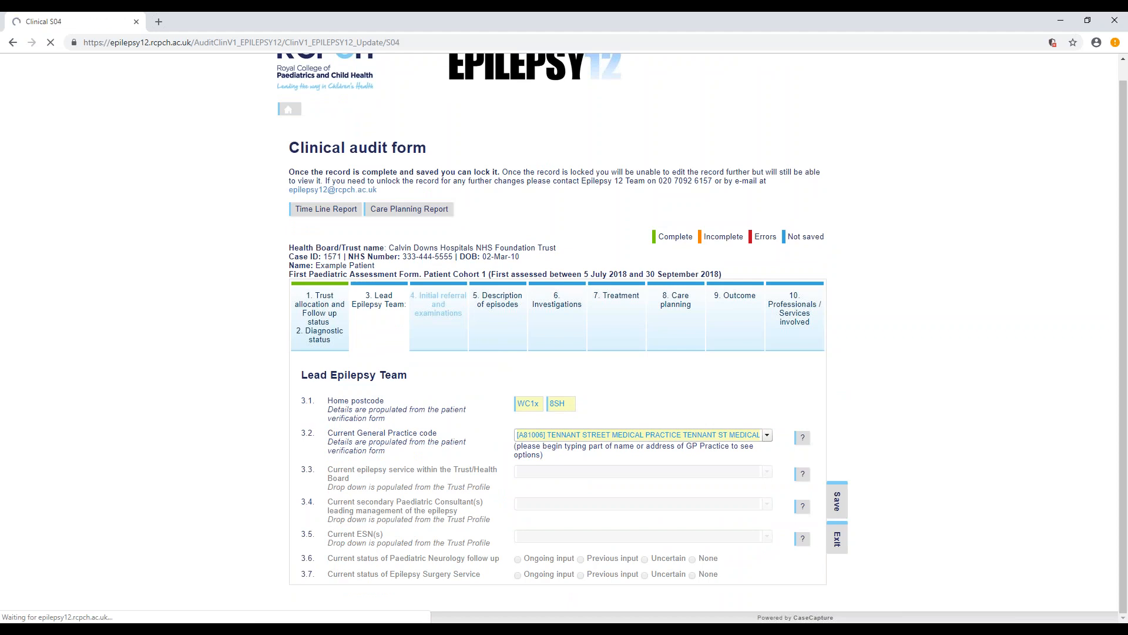
{"action": "left_click", "coordinate": [516, 322]}
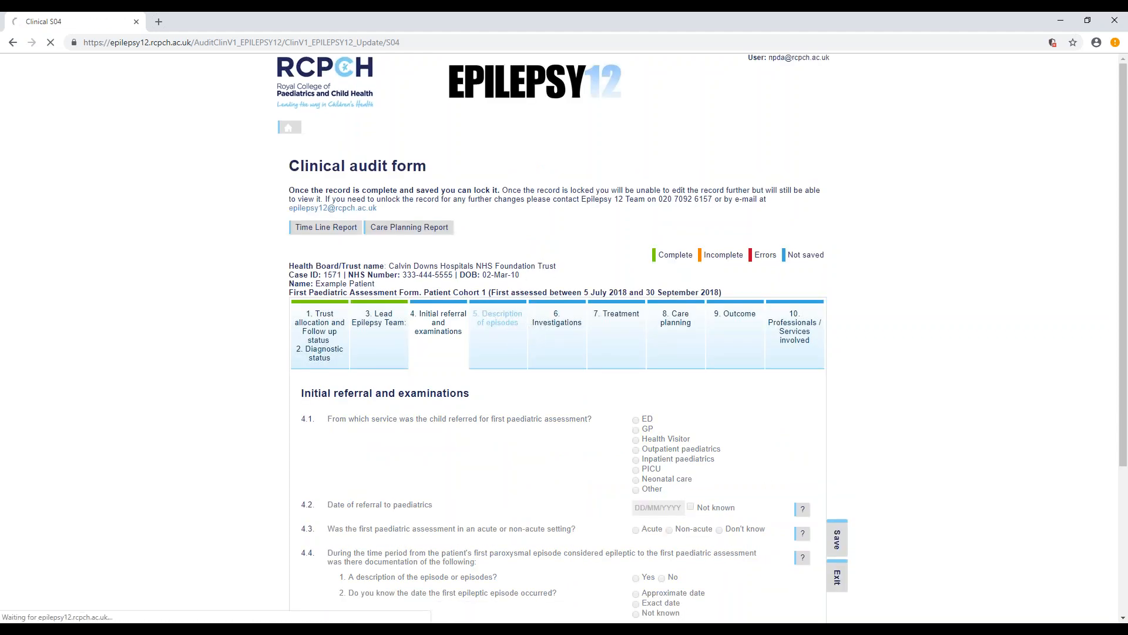
{"action": "left_click", "coordinate": [567, 325]}
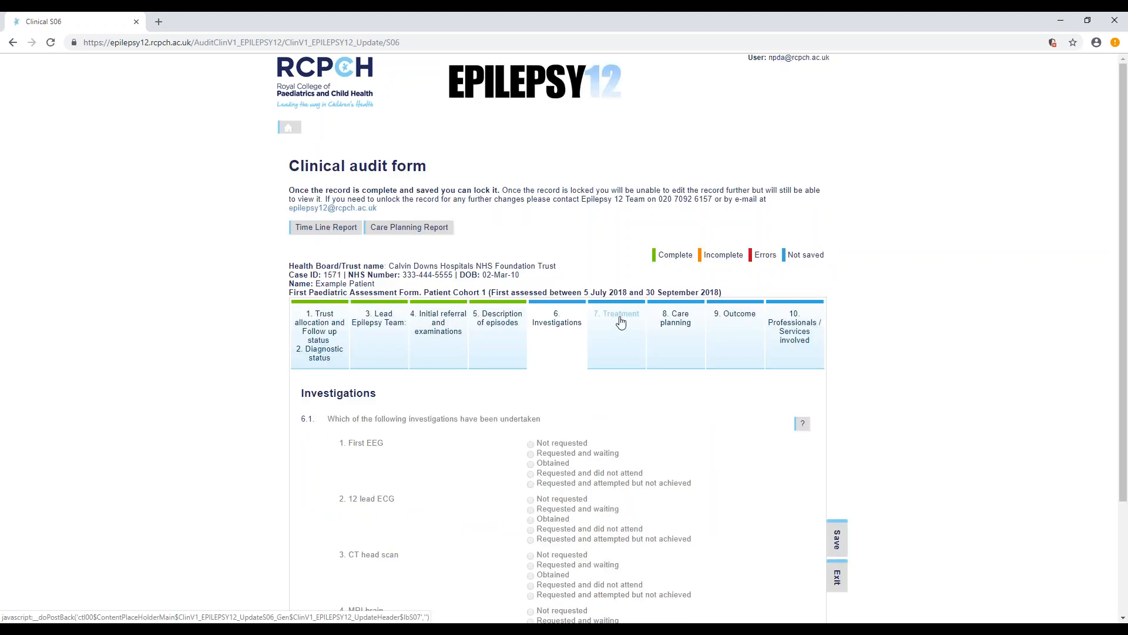
{"action": "left_click", "coordinate": [621, 322]}
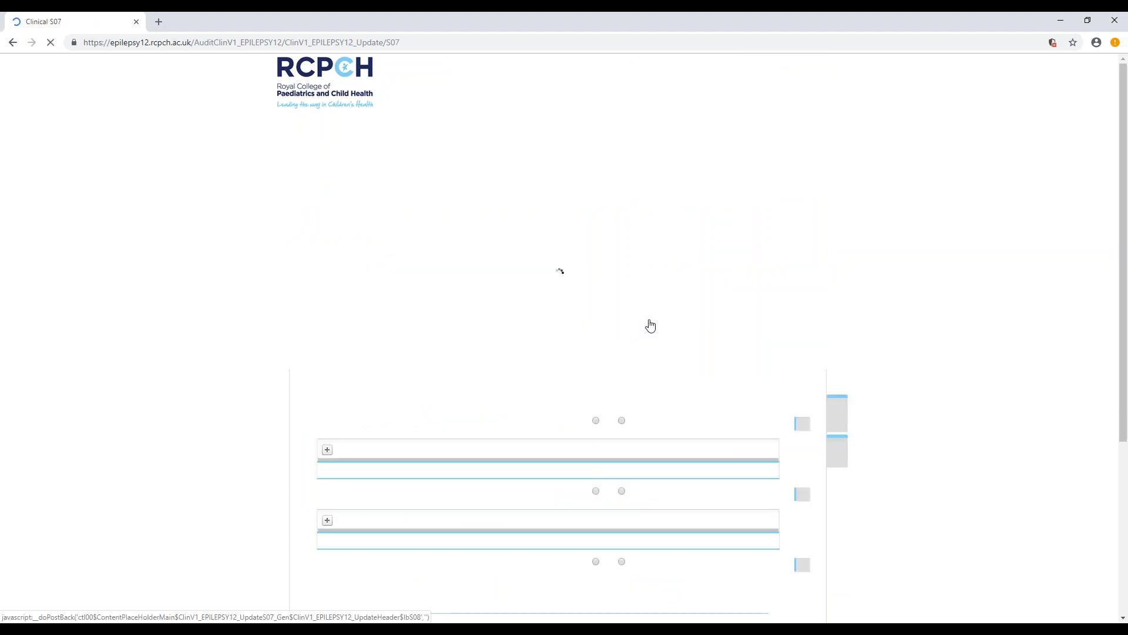
{"action": "left_click", "coordinate": [683, 322]}
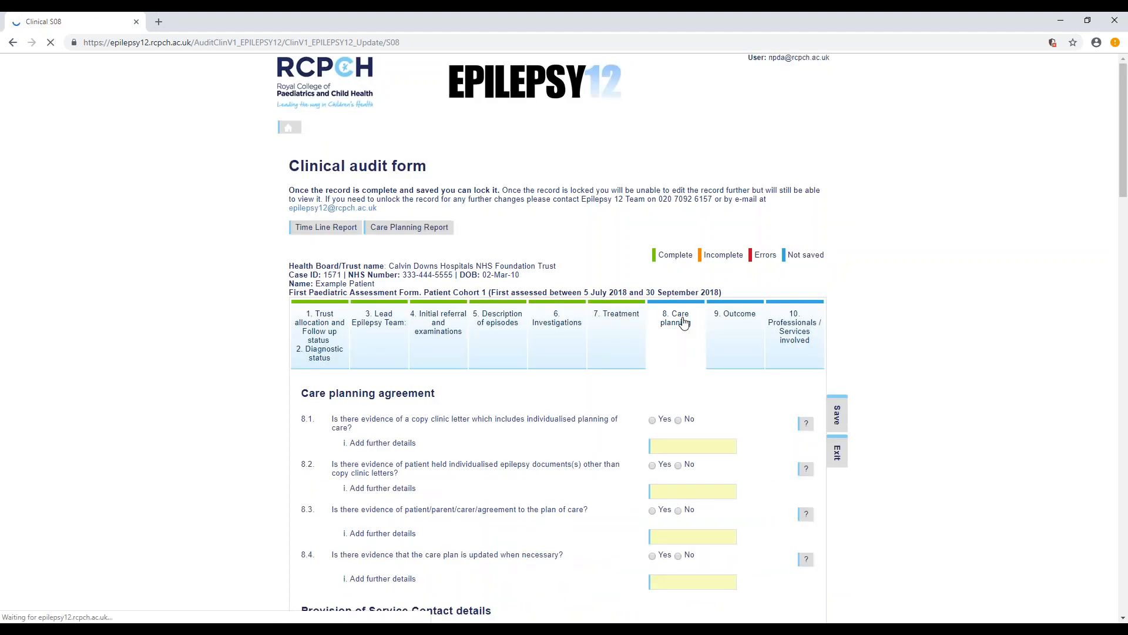
{"action": "left_click", "coordinate": [747, 318]}
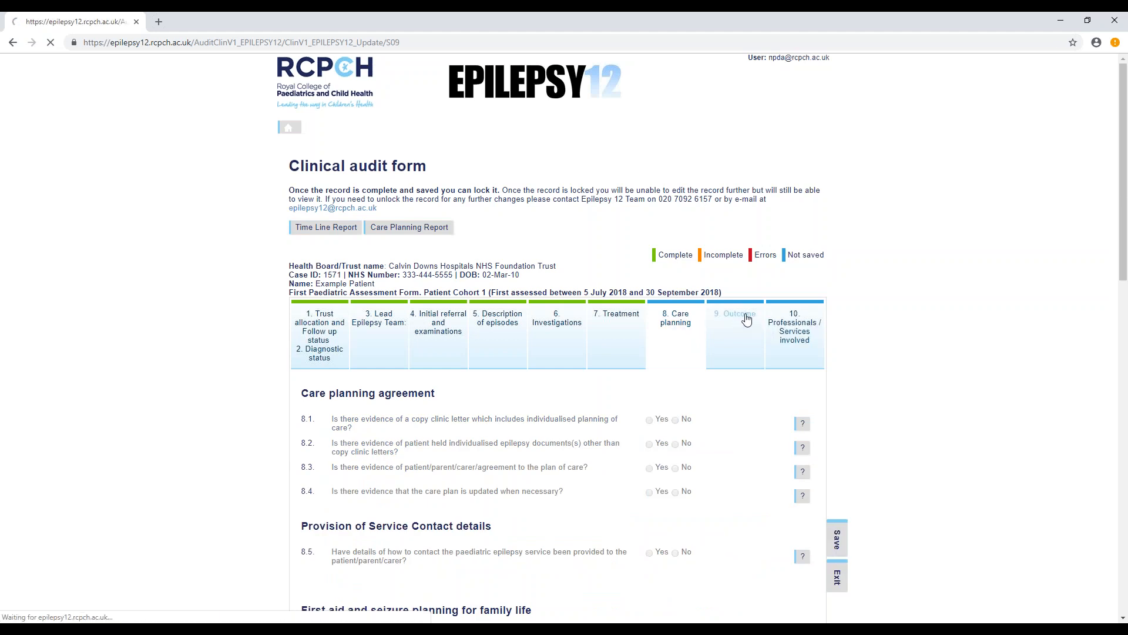
{"action": "left_click", "coordinate": [791, 320]}
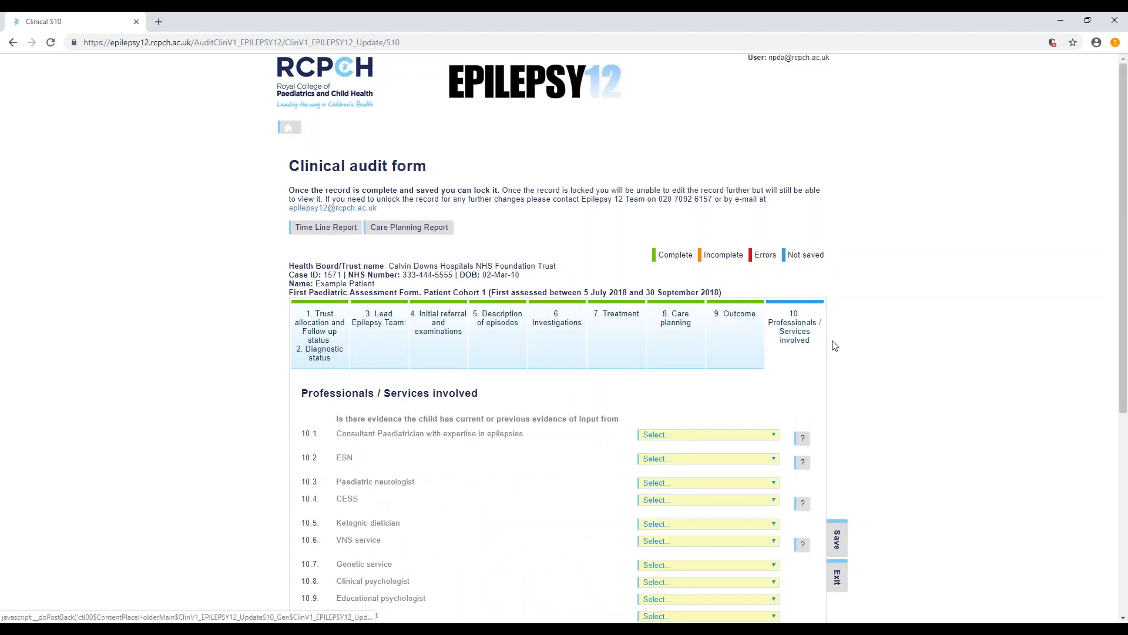
- Save the Professionals / Services involved section and look over its questions
{"action": "left_click", "coordinate": [836, 545]}
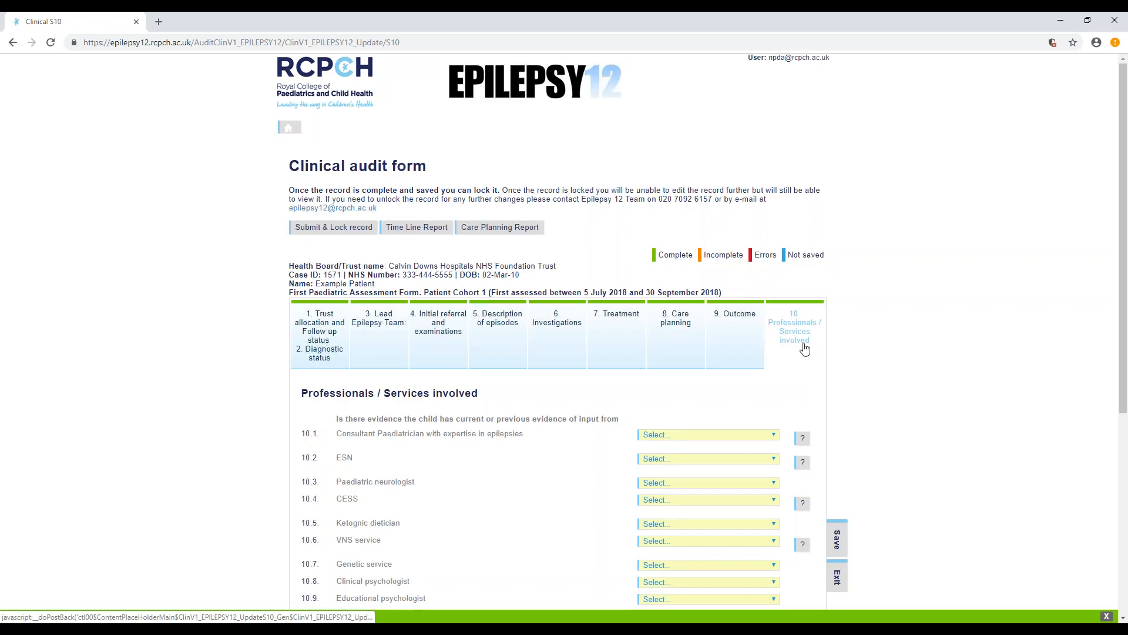
{"action": "left_click", "coordinate": [347, 233]}
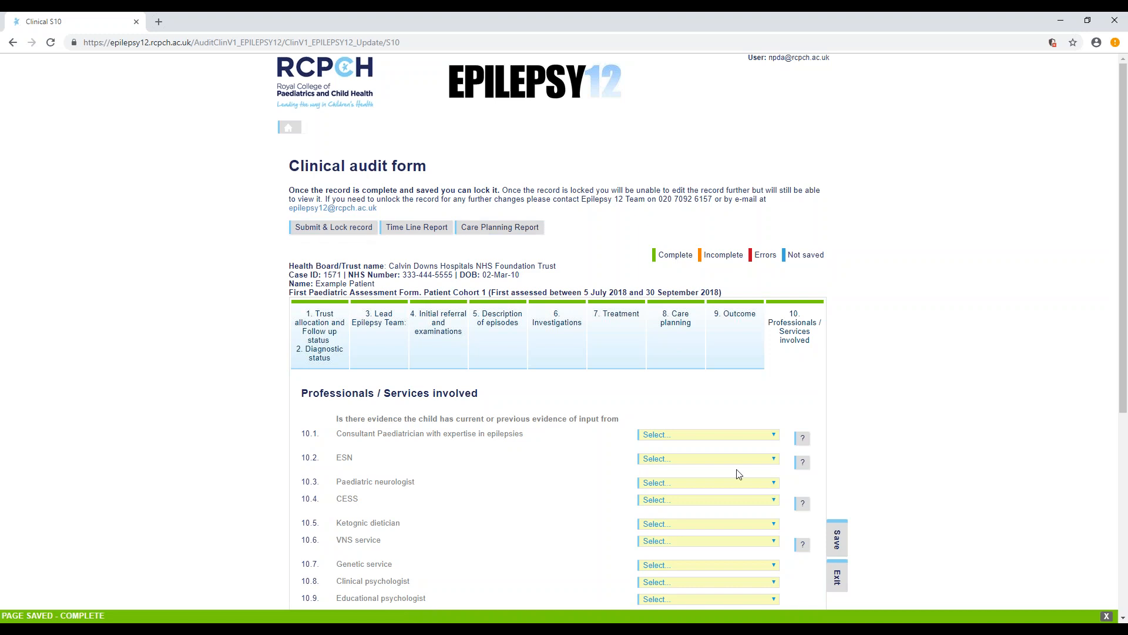
{"action": "scroll", "coordinate": [739, 473], "scroll_direction": "down", "scroll_amount": 3}
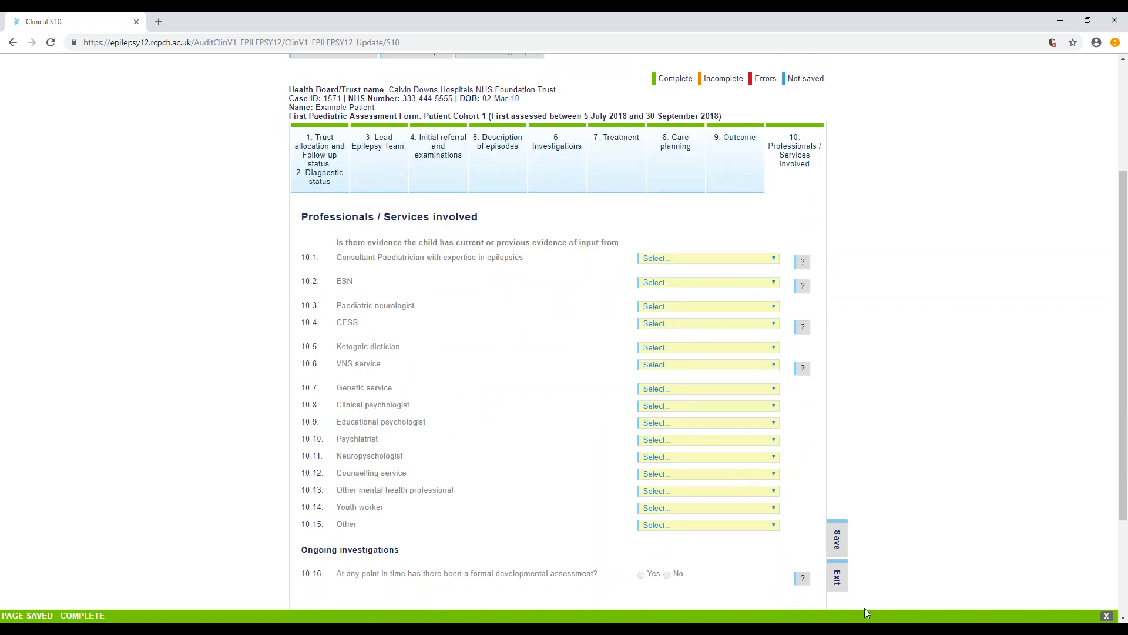
- Submit and lock the example patient's completed first paediatric assessment form, confirming the lock
{"action": "scroll", "coordinate": [859, 598], "scroll_direction": "up", "scroll_amount": 2}
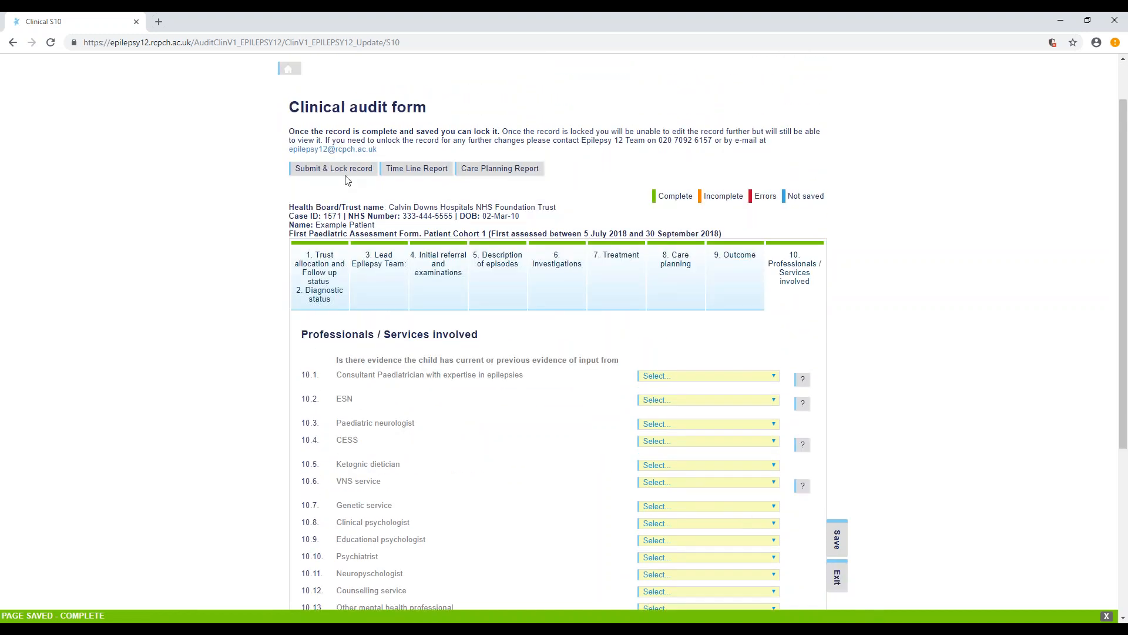
{"action": "left_click", "coordinate": [347, 174]}
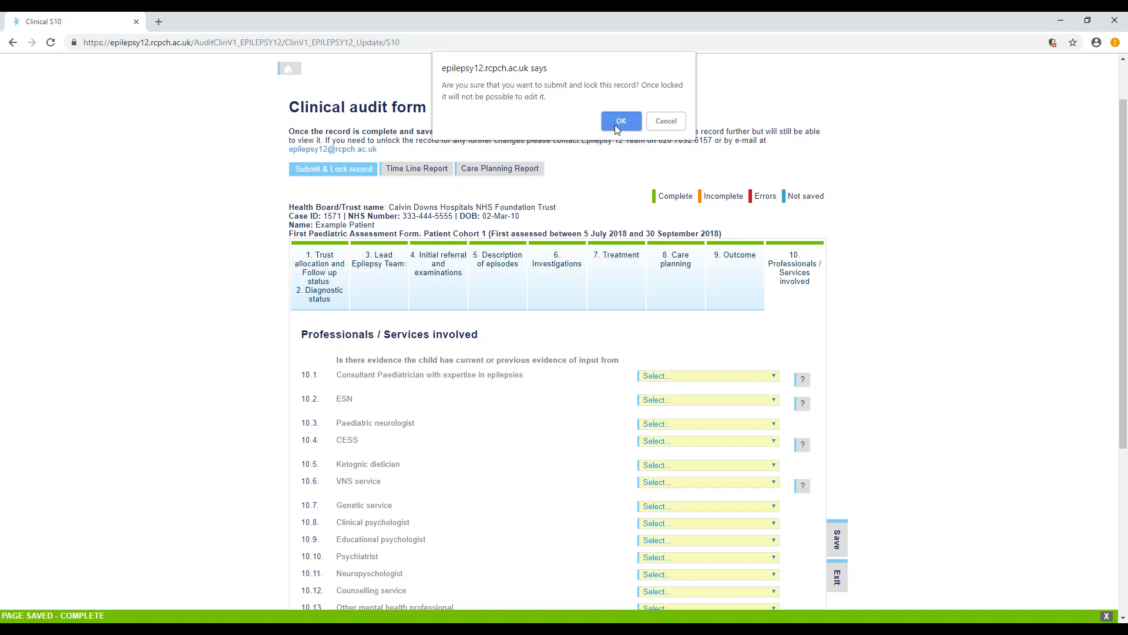
{"action": "left_click", "coordinate": [617, 129]}
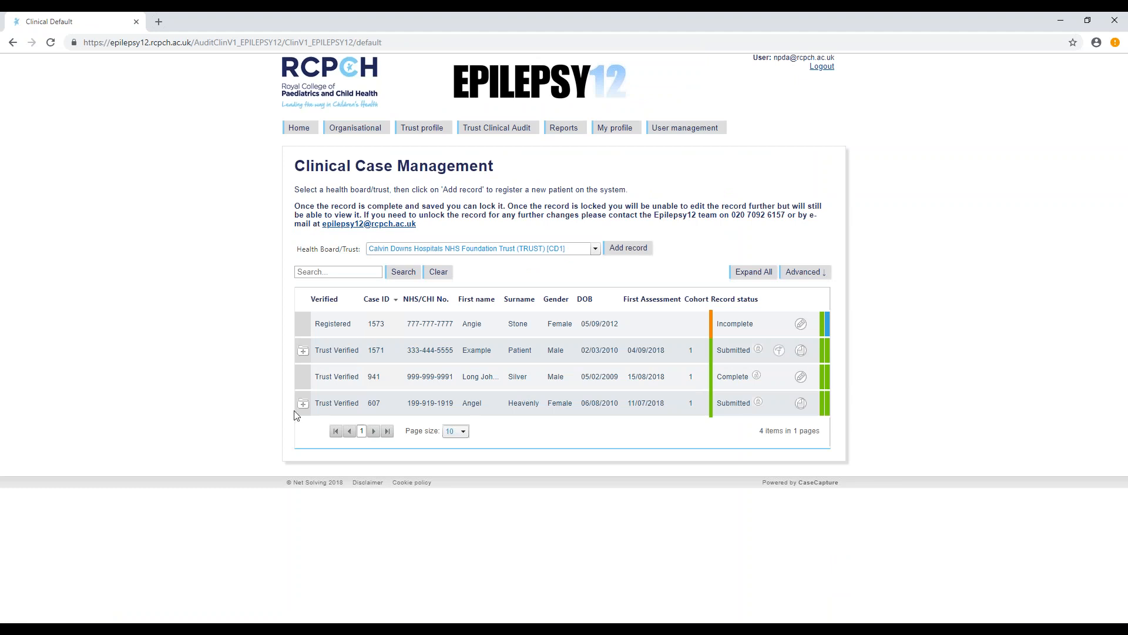
- Expand the last patient's row in the case list, open the incomplete first paediatric assessment for editing, and look over its first section
{"action": "left_click", "coordinate": [302, 404]}
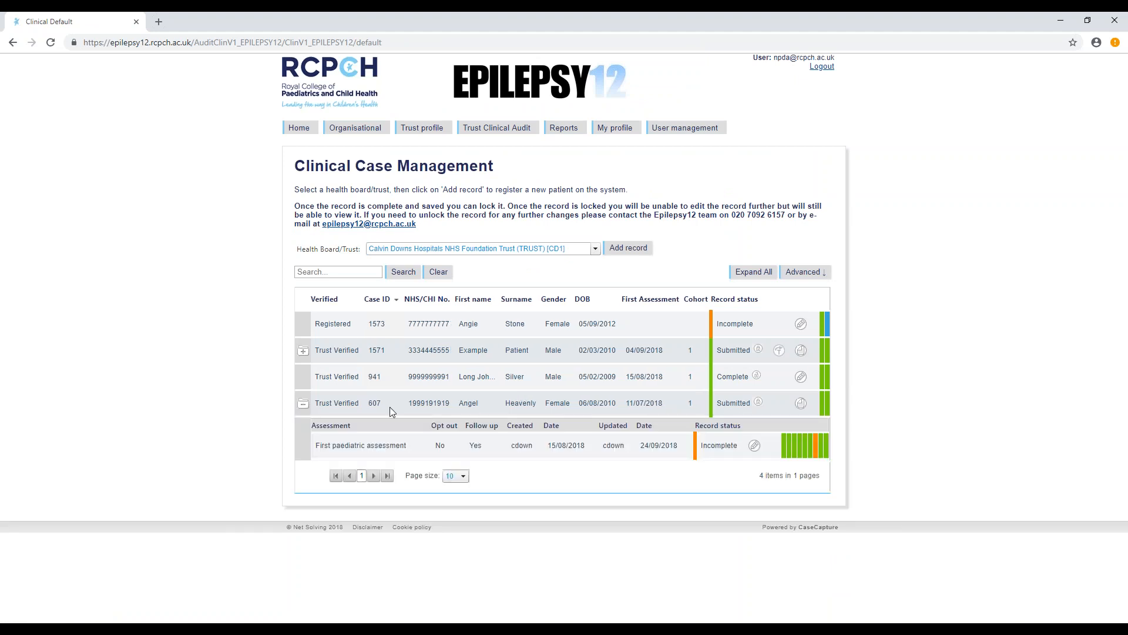
{"action": "left_click", "coordinate": [755, 447]}
{"action": "left_click", "coordinate": [753, 445]}
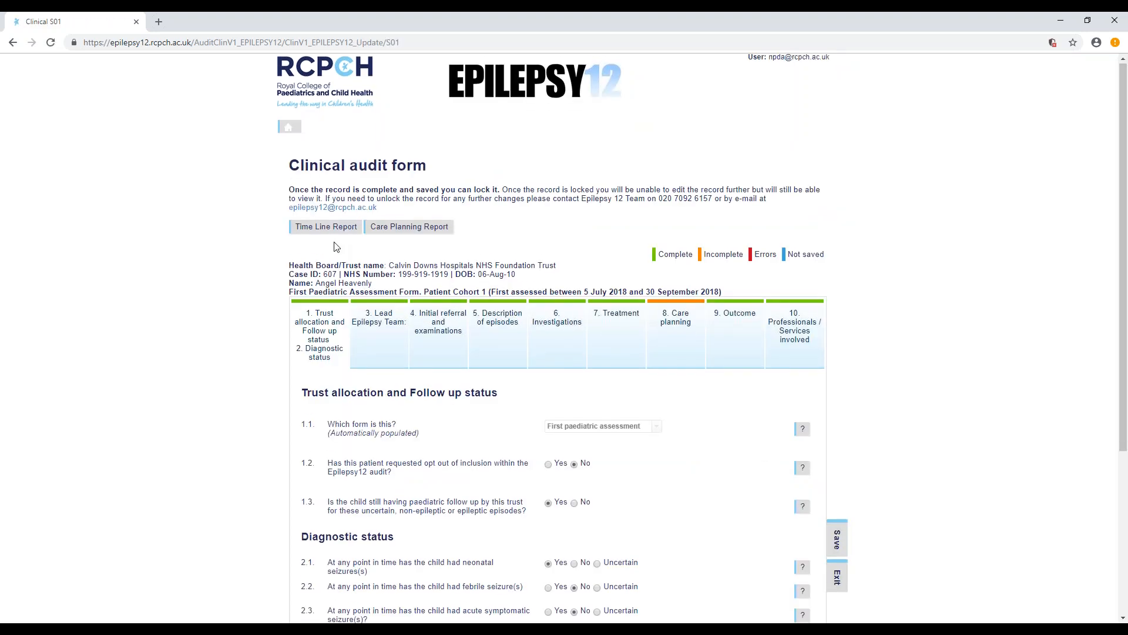
{"action": "scroll", "coordinate": [444, 272], "scroll_direction": "down", "scroll_amount": 3}
{"action": "scroll", "coordinate": [453, 269], "scroll_direction": "down", "scroll_amount": 1}
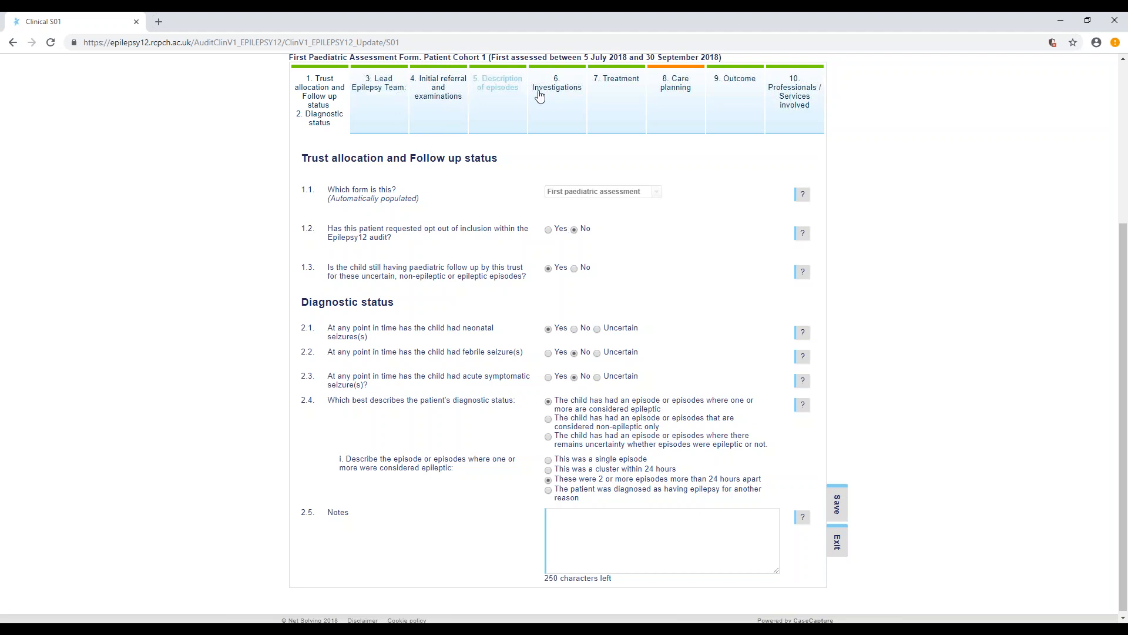
- Open the Lead Epilepsy Team section and check the available choices for the secondary Paediatric Consultant (3.4) and the ESN (3.5)
{"action": "left_click", "coordinate": [384, 88]}
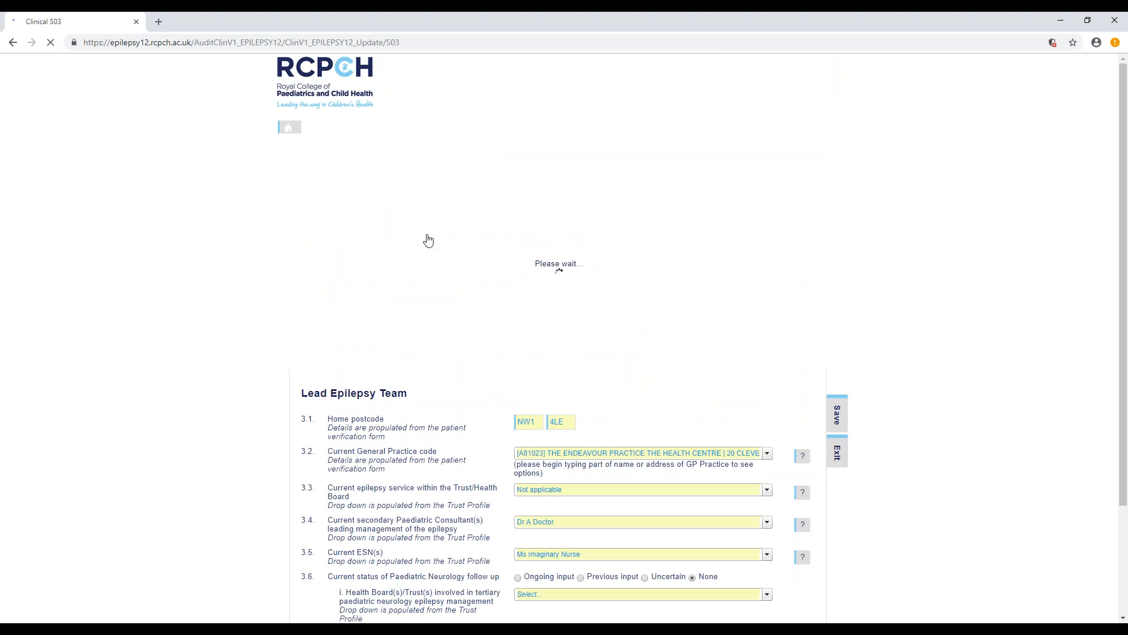
{"action": "scroll", "coordinate": [717, 434], "scroll_direction": "down", "scroll_amount": 1}
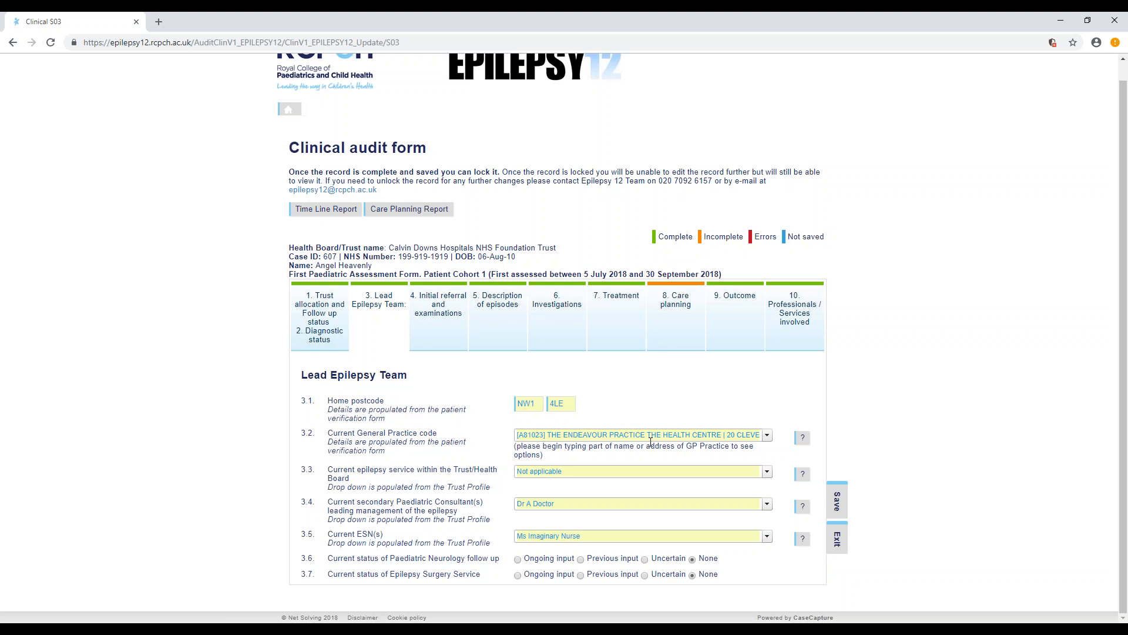
{"action": "left_click", "coordinate": [769, 507]}
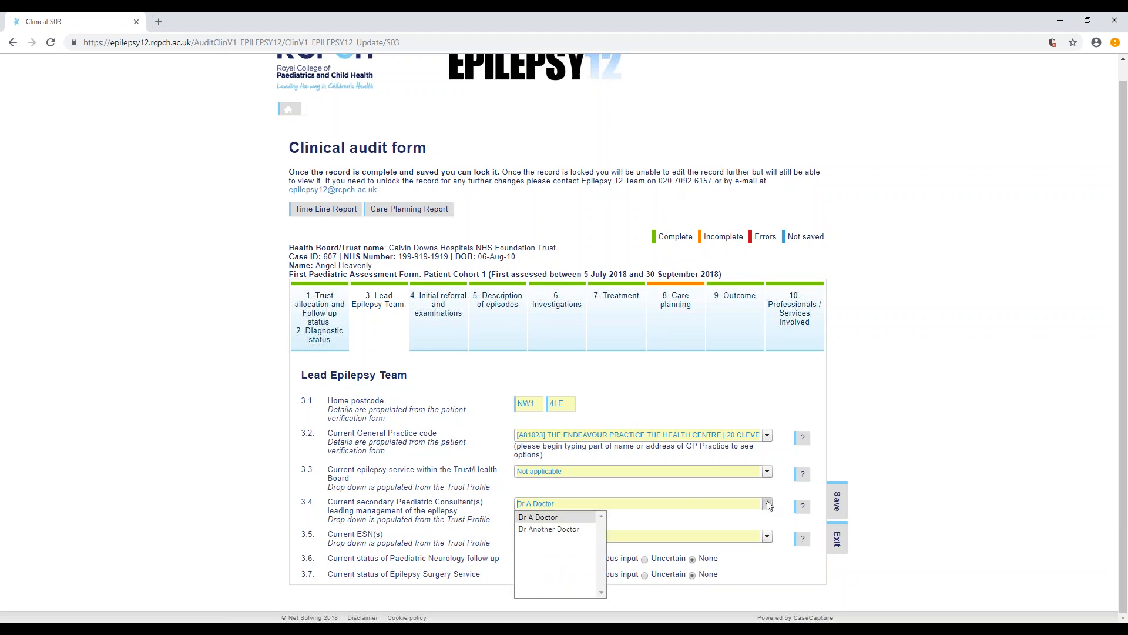
{"action": "left_click", "coordinate": [760, 501]}
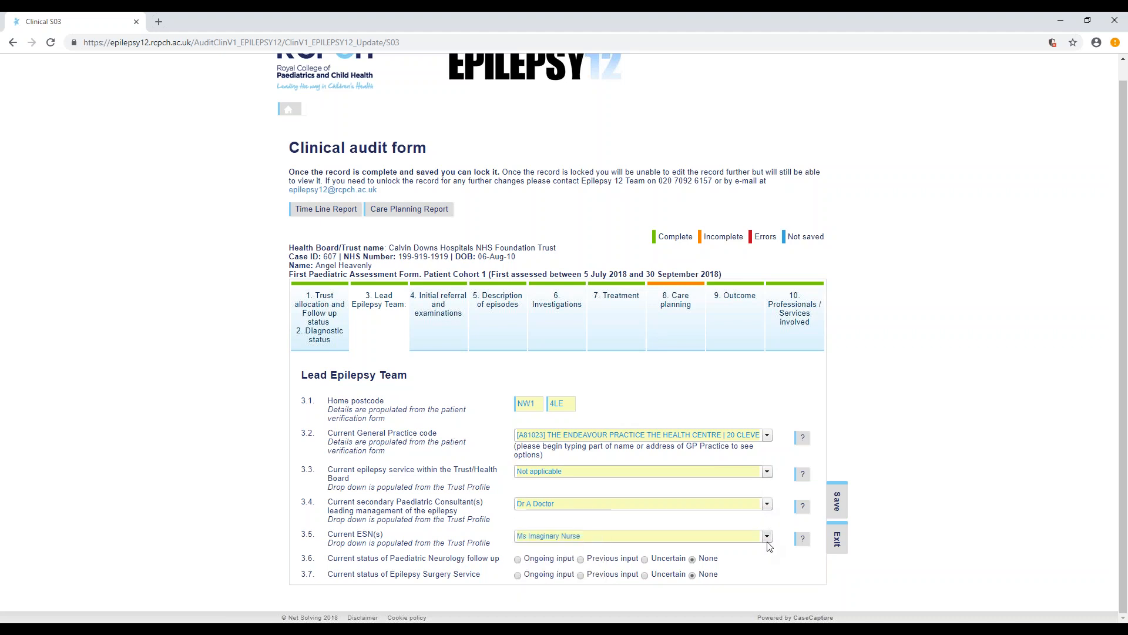
{"action": "left_click", "coordinate": [768, 538]}
{"action": "left_click", "coordinate": [763, 521]}
- Look over the answers in the Initial referral and examinations section
{"action": "left_click", "coordinate": [440, 314]}
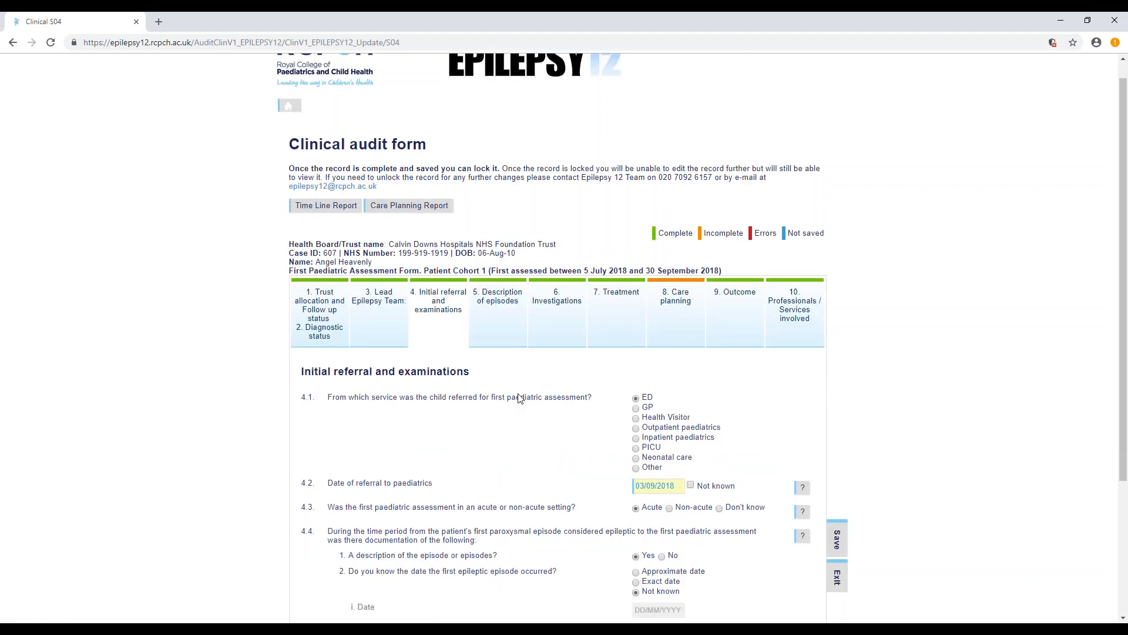
{"action": "scroll", "coordinate": [519, 398], "scroll_direction": "down", "scroll_amount": 2}
{"action": "scroll", "coordinate": [772, 465], "scroll_direction": "down", "scroll_amount": 2}
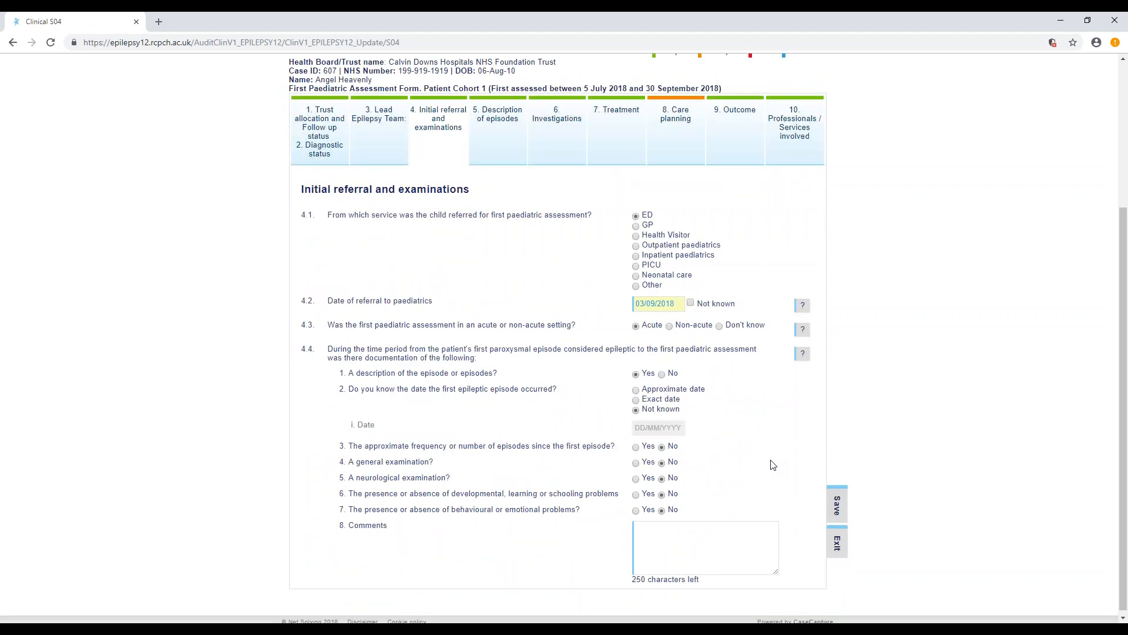
{"action": "scroll", "coordinate": [773, 465], "scroll_direction": "up", "scroll_amount": 3}
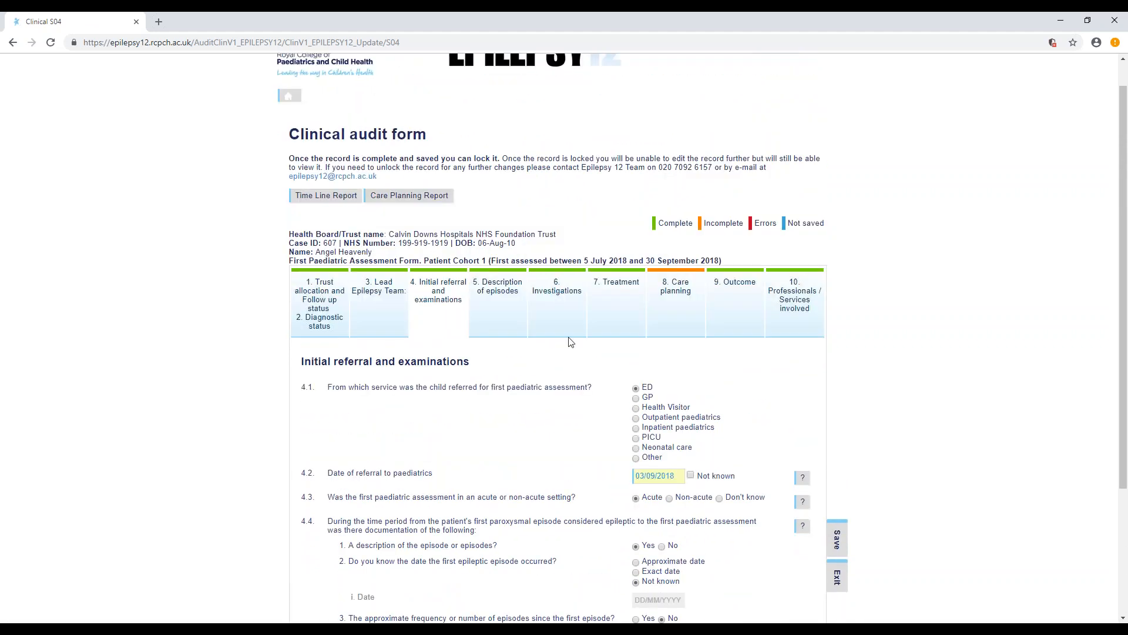
- Look over the Description of episodes section, from the seizure type entries to the family history question
{"action": "left_click", "coordinate": [500, 294]}
{"action": "scroll", "coordinate": [500, 295], "scroll_direction": "down", "scroll_amount": 5}
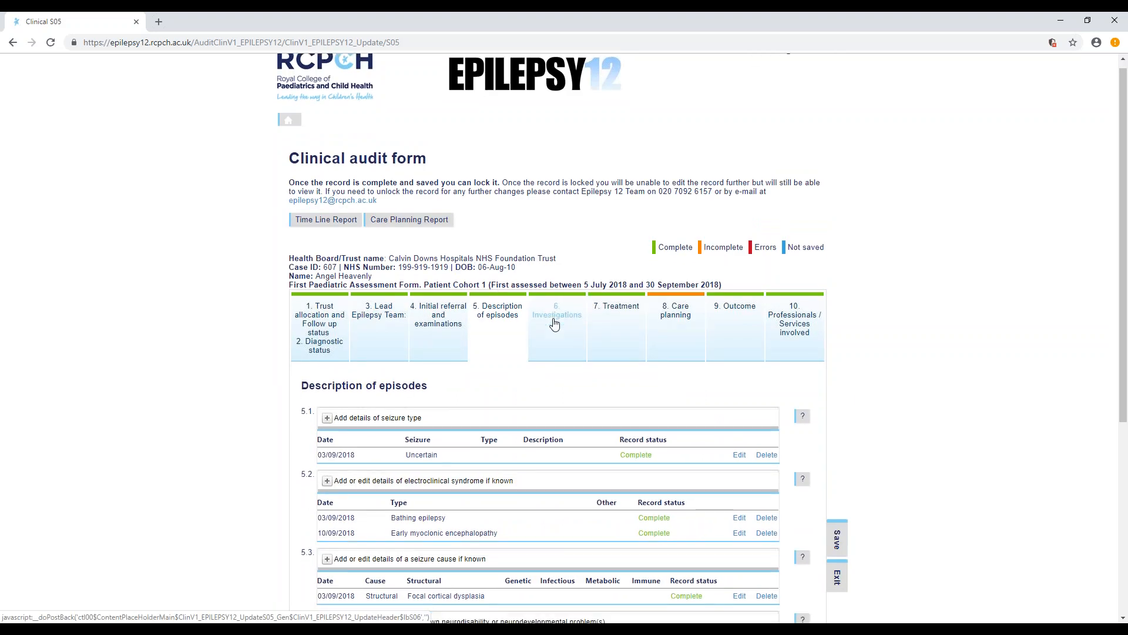
{"action": "scroll", "coordinate": [845, 391], "scroll_direction": "up", "scroll_amount": 2}
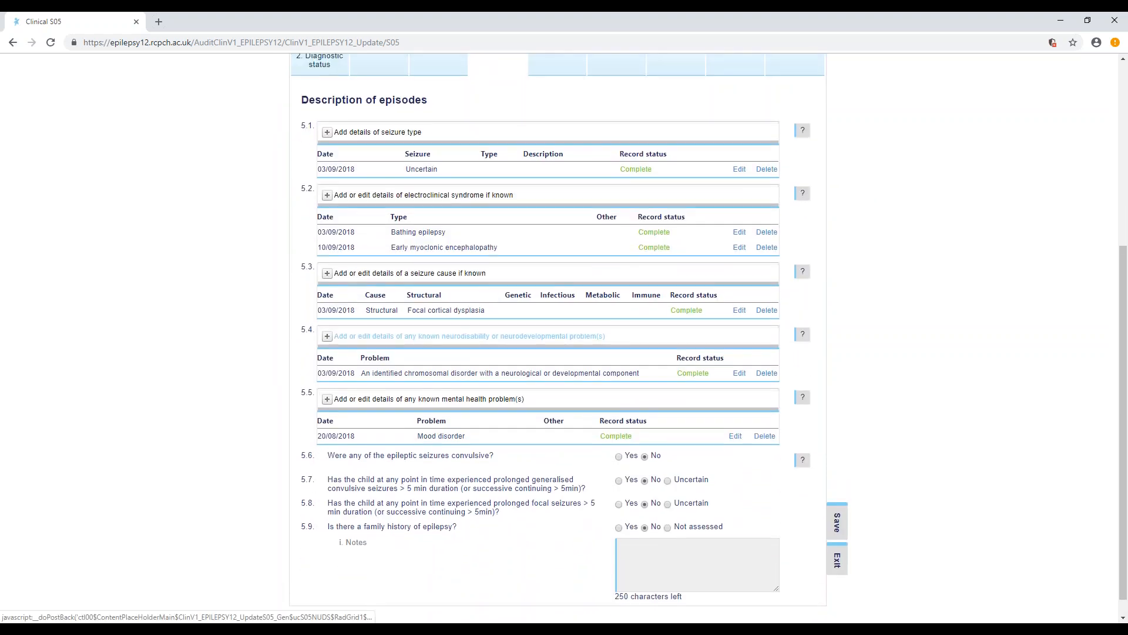
{"action": "scroll", "coordinate": [845, 391], "scroll_direction": "down", "scroll_amount": 2}
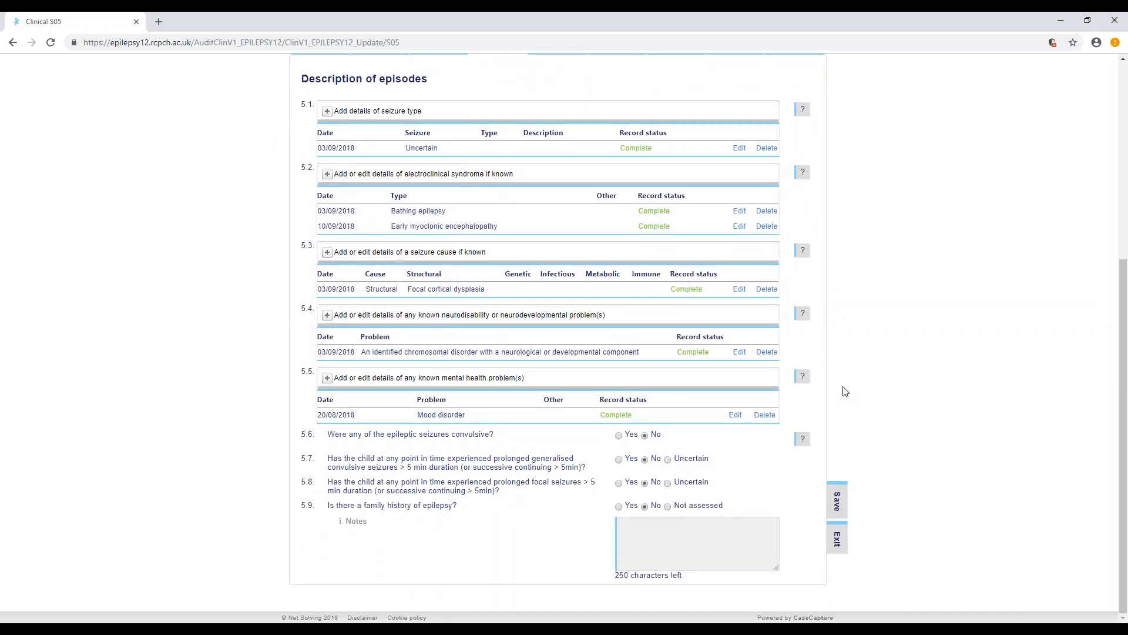
{"action": "scroll", "coordinate": [845, 391], "scroll_direction": "up", "scroll_amount": 3}
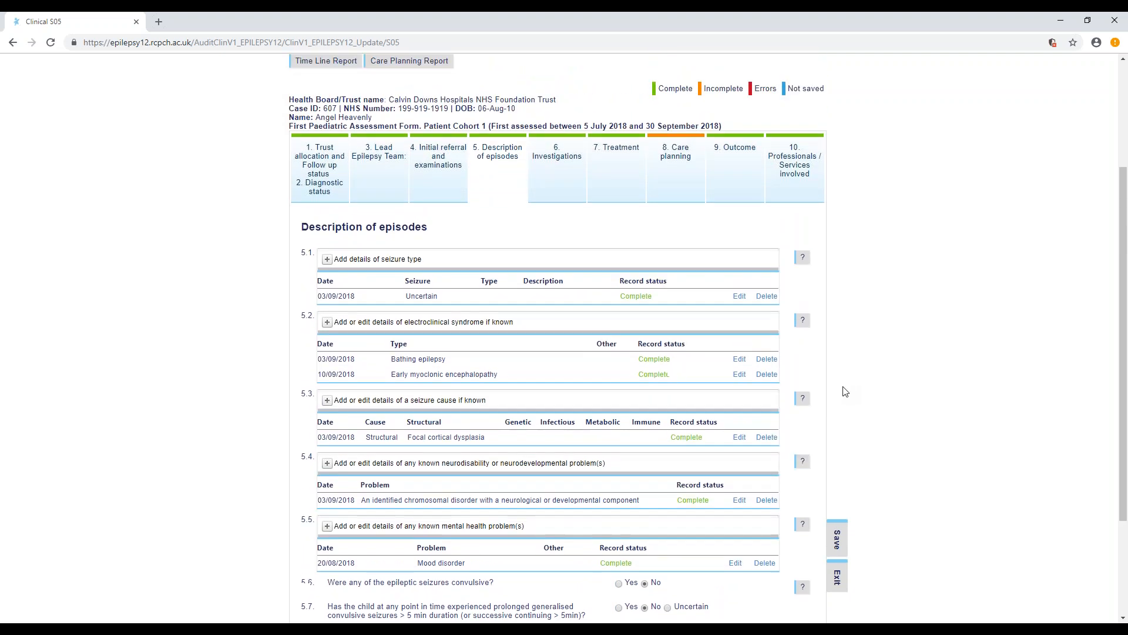
- View the Investigations section and look through the incomplete Care planning section for unanswered questions
{"action": "left_click", "coordinate": [558, 190]}
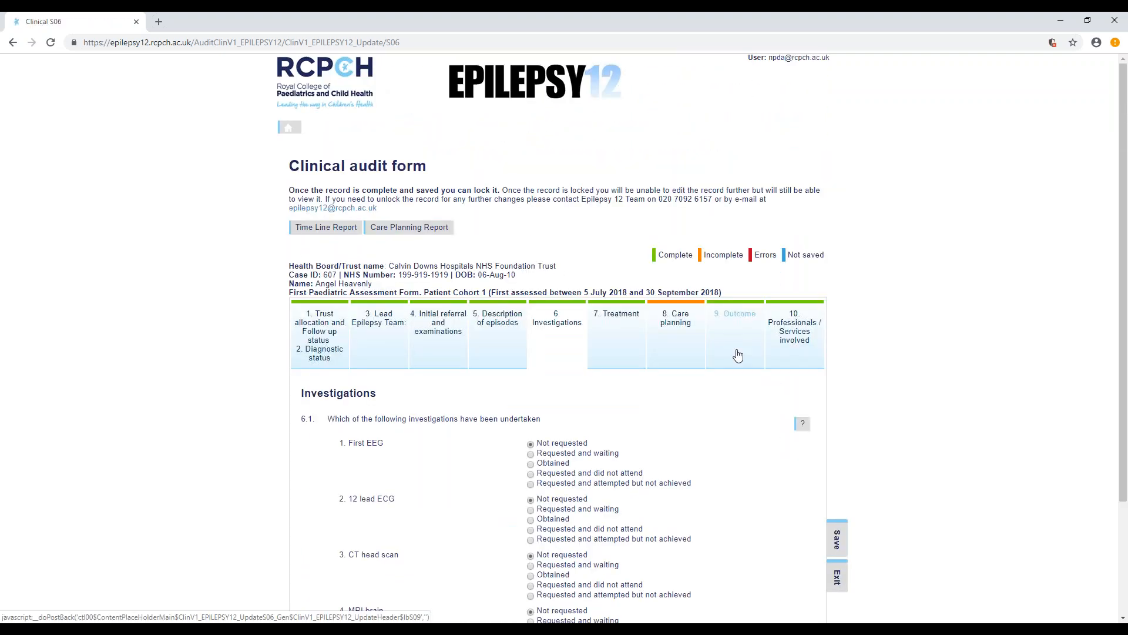
{"action": "scroll", "coordinate": [739, 355], "scroll_direction": "down", "scroll_amount": 1}
{"action": "left_click", "coordinate": [685, 176]}
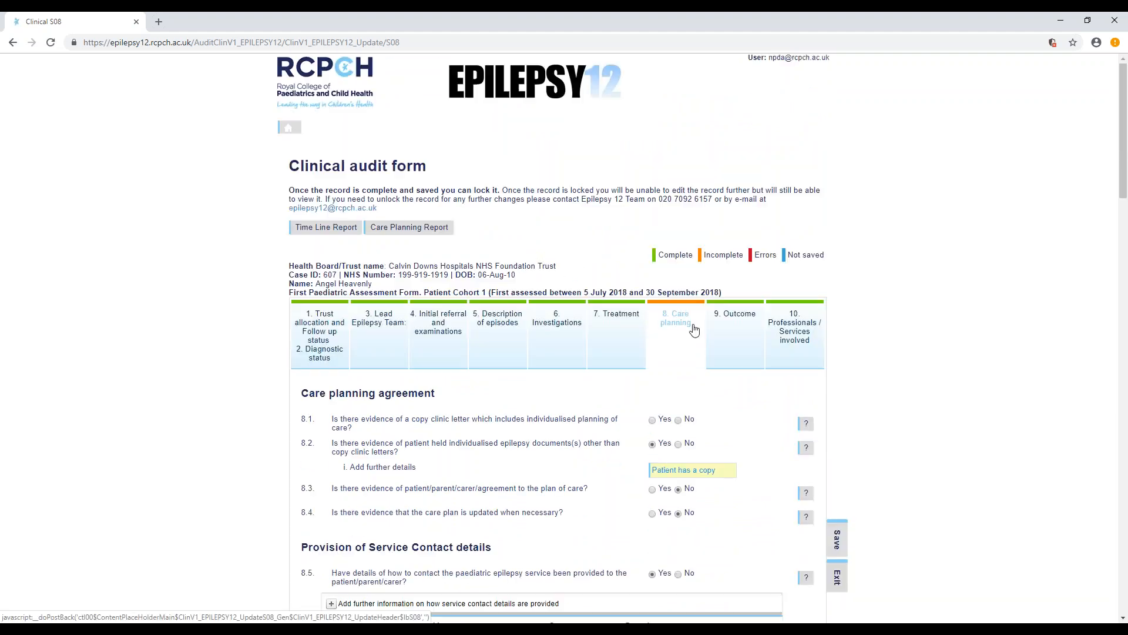
{"action": "scroll", "coordinate": [863, 352], "scroll_direction": "down", "scroll_amount": 4}
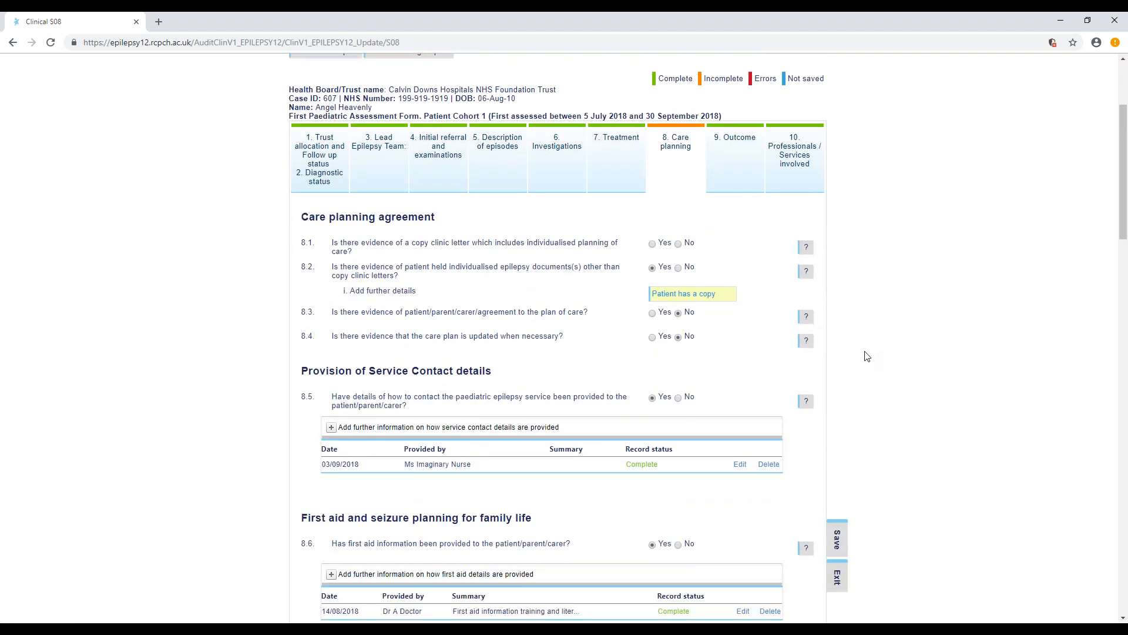
{"action": "scroll", "coordinate": [866, 357], "scroll_direction": "down", "scroll_amount": 2}
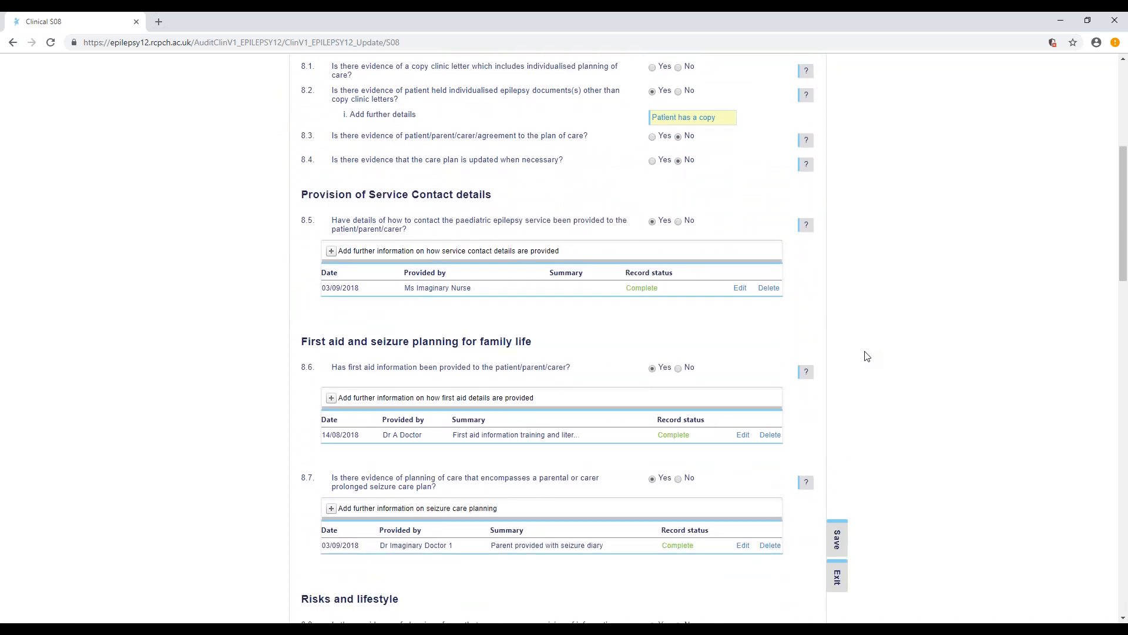
{"action": "scroll", "coordinate": [867, 356], "scroll_direction": "down", "scroll_amount": 6}
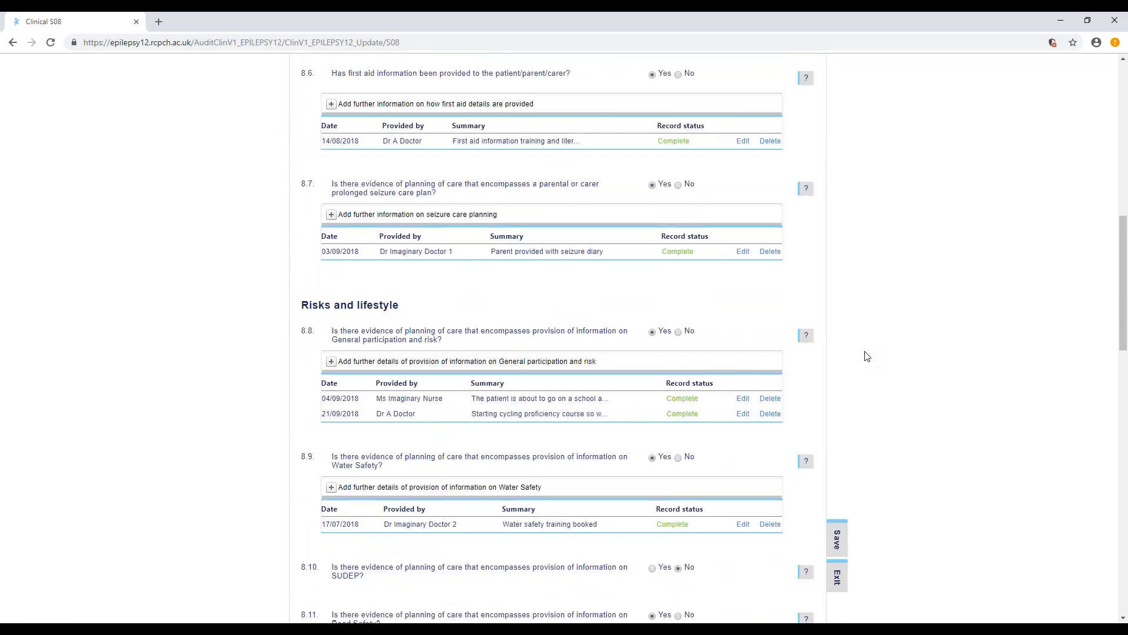
{"action": "scroll", "coordinate": [866, 356], "scroll_direction": "down", "scroll_amount": 1}
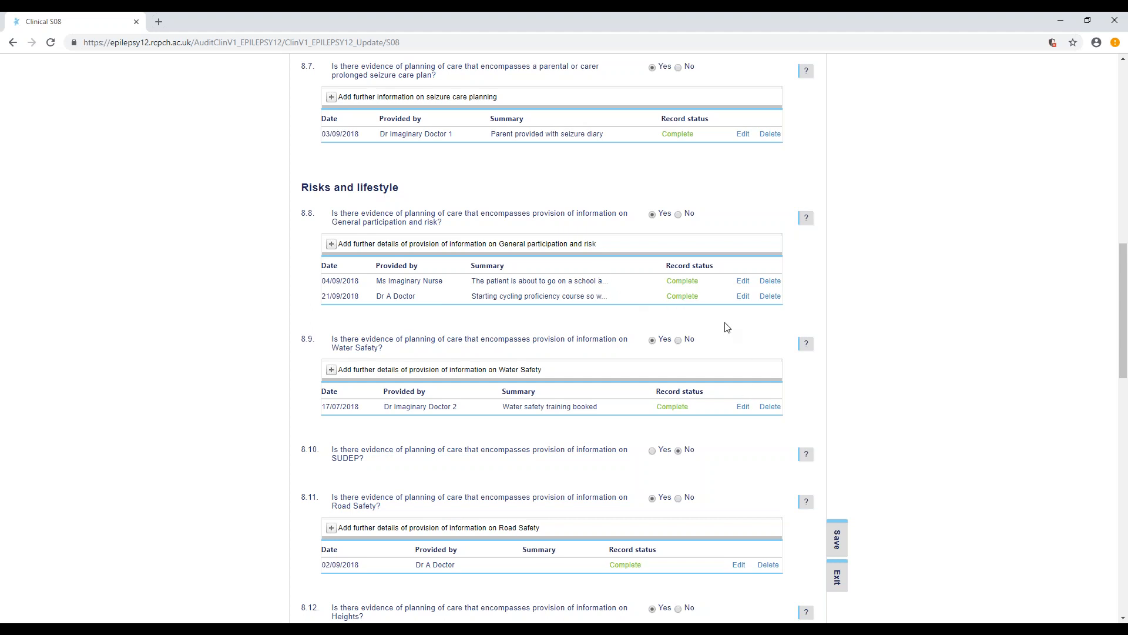
{"action": "scroll", "coordinate": [729, 335], "scroll_direction": "down", "scroll_amount": 3}
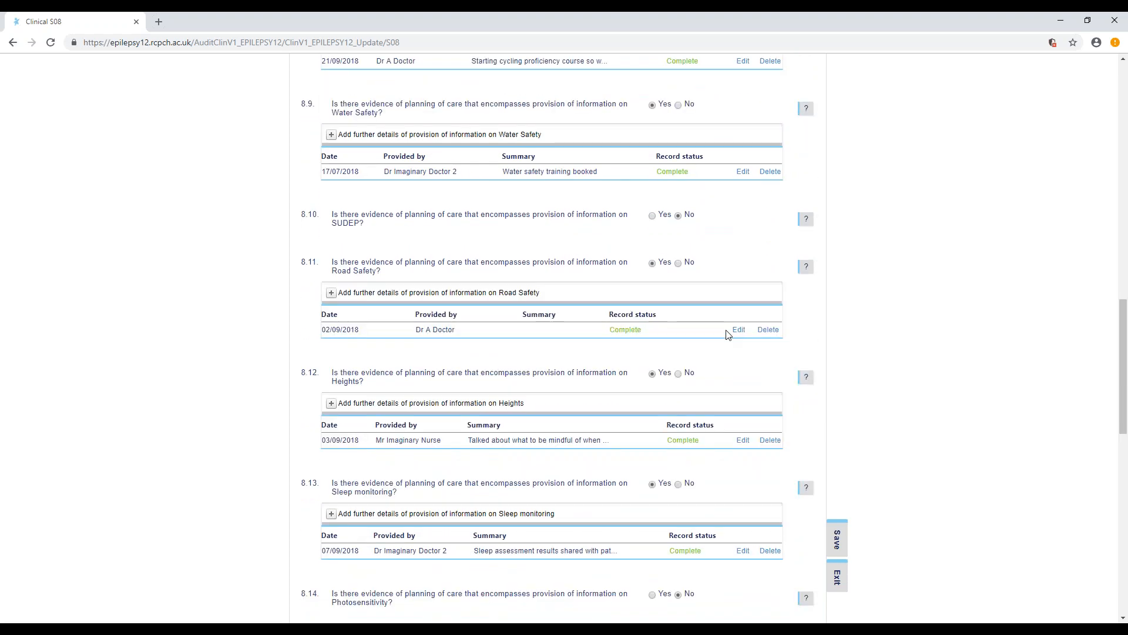
- Save Care planning to flag missing answers, then answer Yes to question 8.1 on the copy clinic letter and save again
{"action": "scroll", "coordinate": [729, 335], "scroll_direction": "up", "scroll_amount": 7}
{"action": "left_click", "coordinate": [837, 539]}
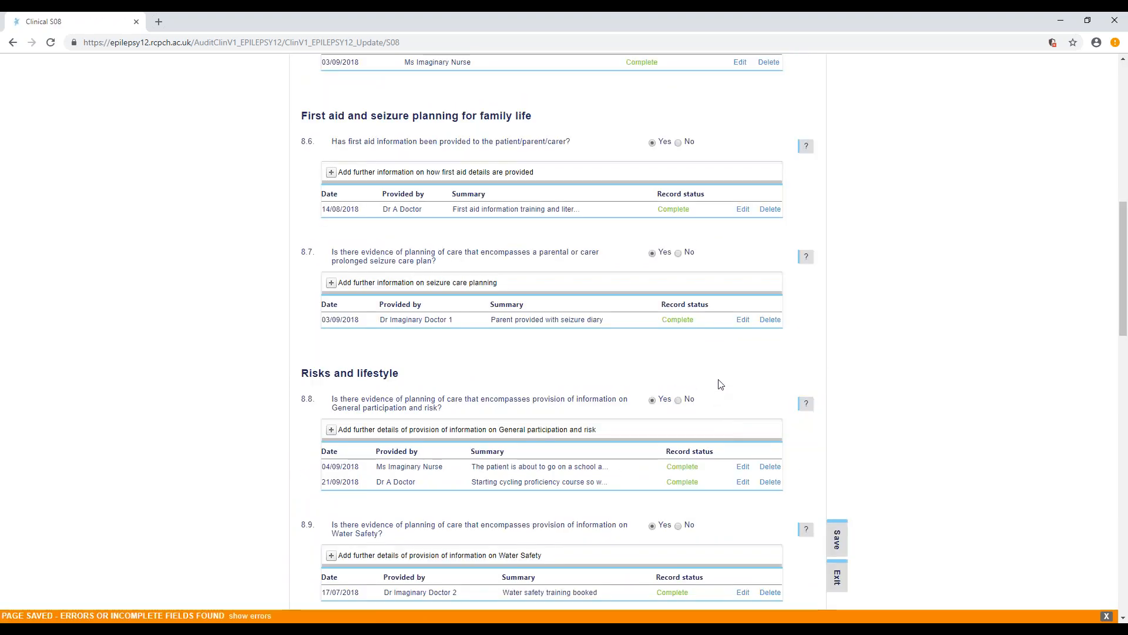
{"action": "scroll", "coordinate": [721, 391], "scroll_direction": "up", "scroll_amount": 8}
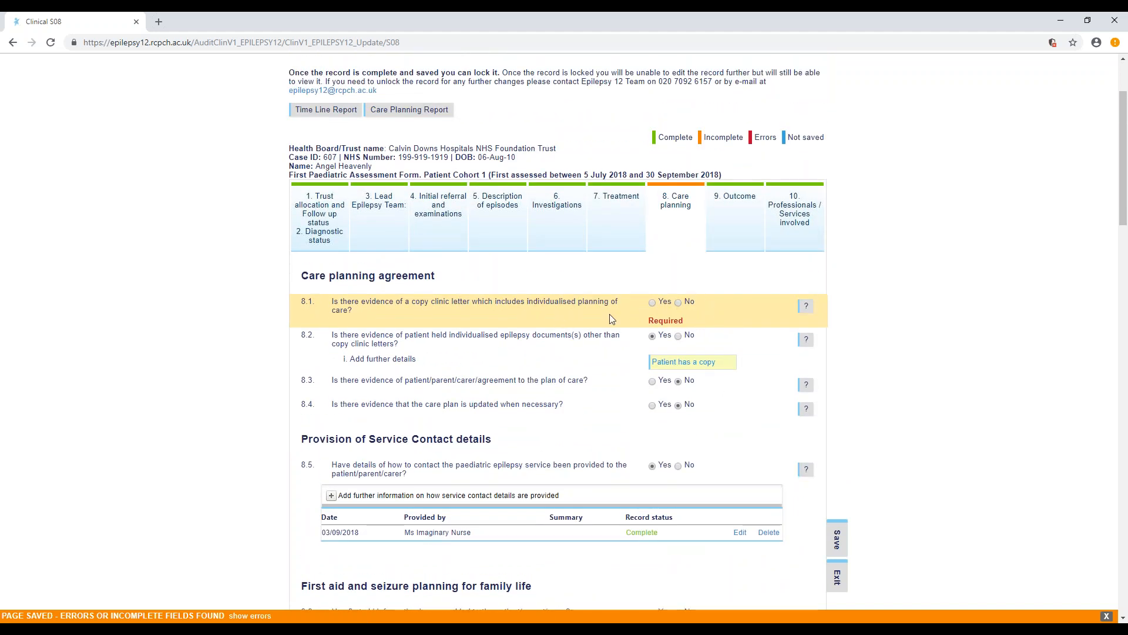
{"action": "left_click", "coordinate": [652, 303]}
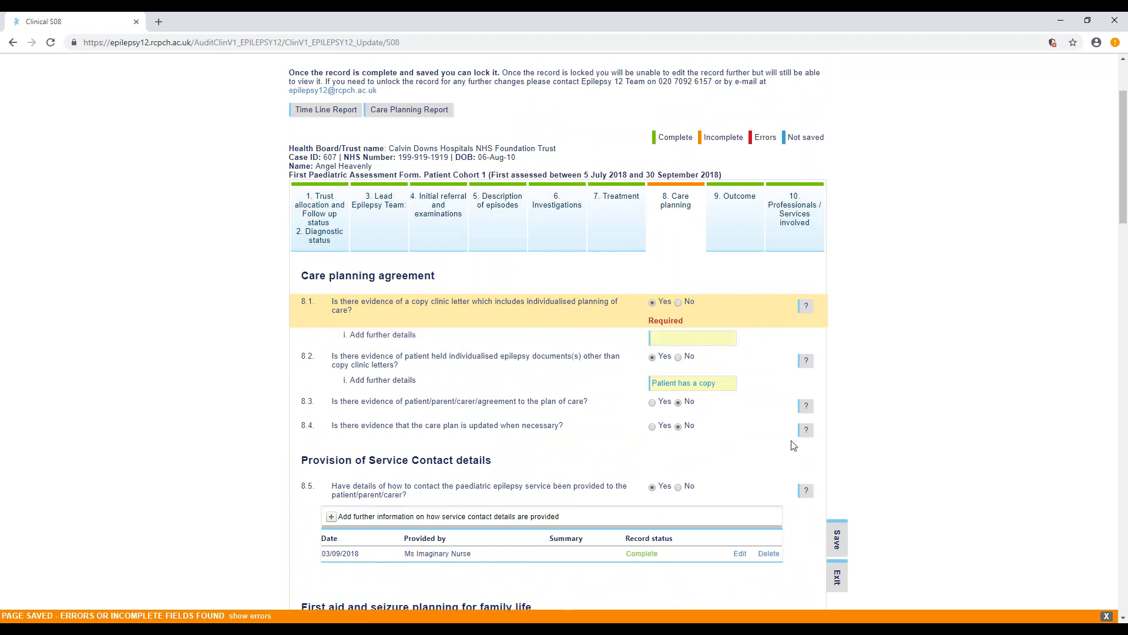
{"action": "left_click", "coordinate": [835, 541]}
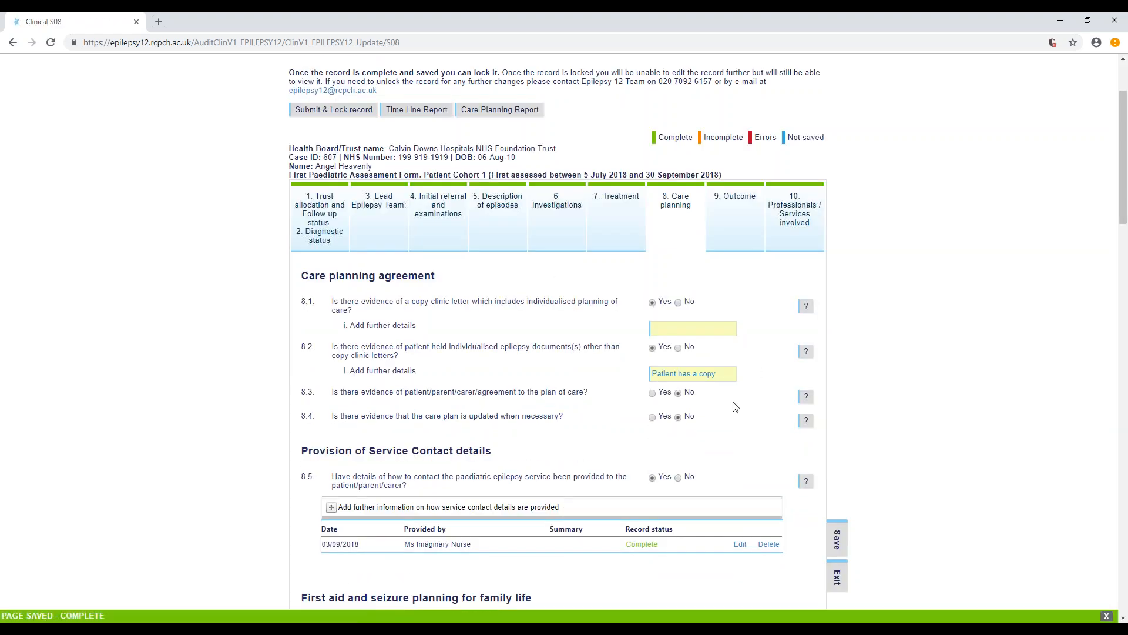
- Look over the saved Care planning section, then submit and lock this patient's assessment record and confirm
{"action": "scroll", "coordinate": [734, 424], "scroll_direction": "down", "scroll_amount": 3}
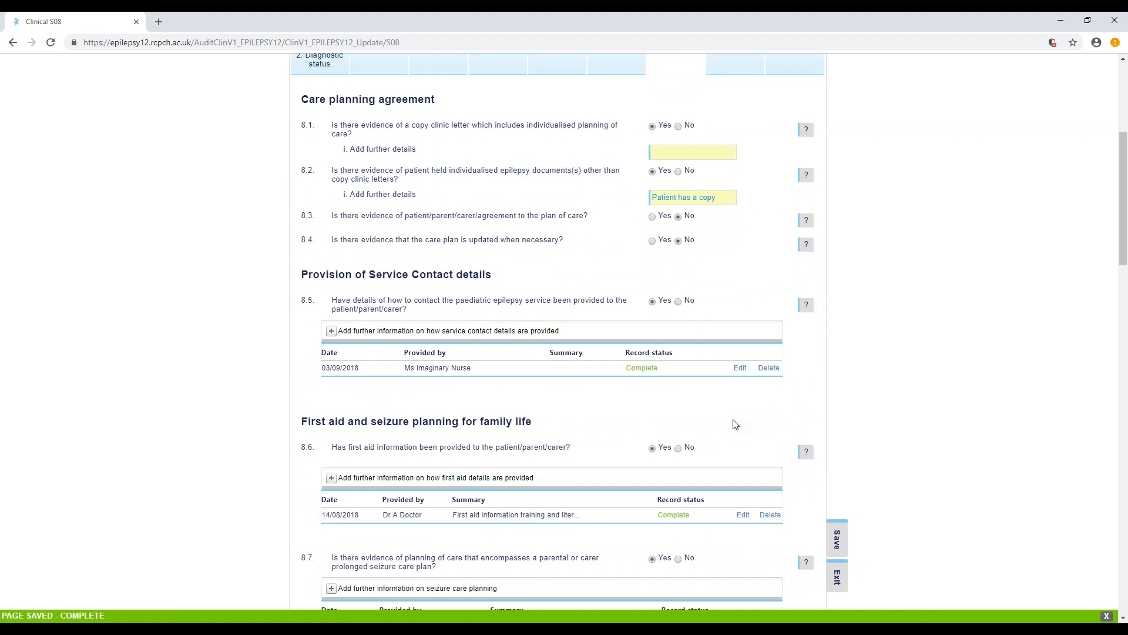
{"action": "scroll", "coordinate": [734, 425], "scroll_direction": "up", "scroll_amount": 2}
{"action": "scroll", "coordinate": [734, 424], "scroll_direction": "down", "scroll_amount": 1}
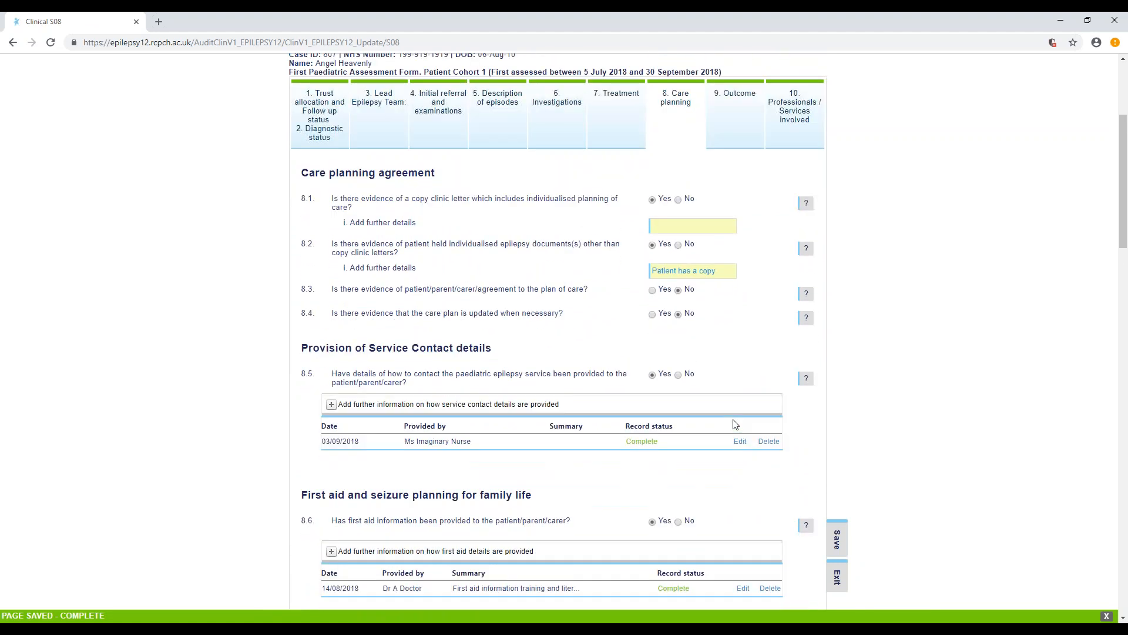
{"action": "scroll", "coordinate": [734, 424], "scroll_direction": "down", "scroll_amount": 4}
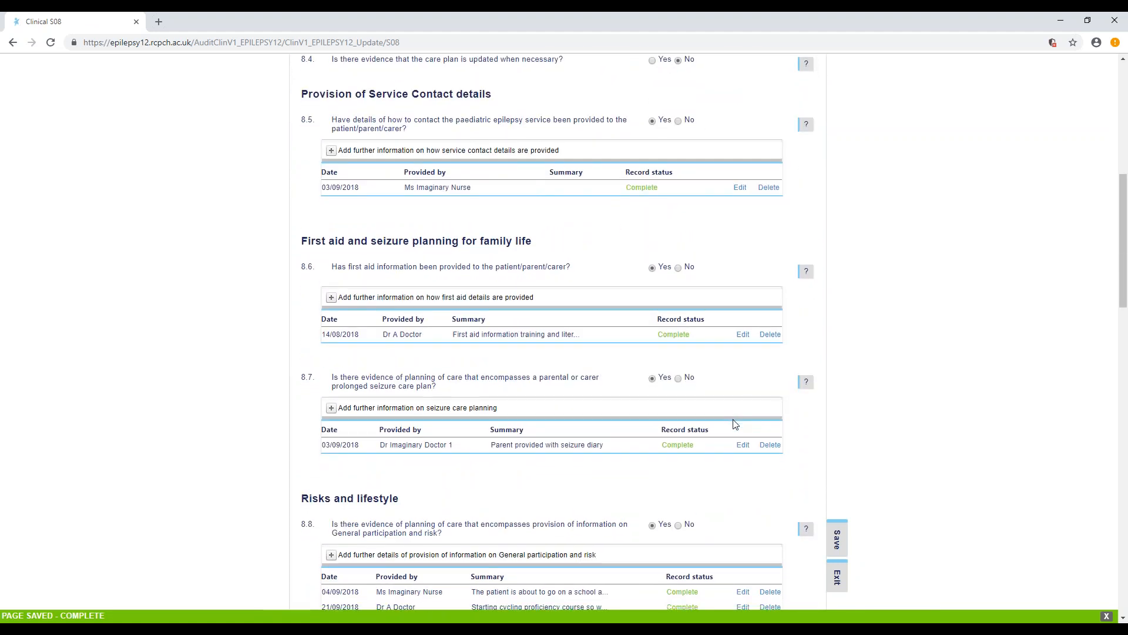
{"action": "scroll", "coordinate": [734, 424], "scroll_direction": "up", "scroll_amount": 4}
{"action": "scroll", "coordinate": [558, 329], "scroll_direction": "up", "scroll_amount": 1}
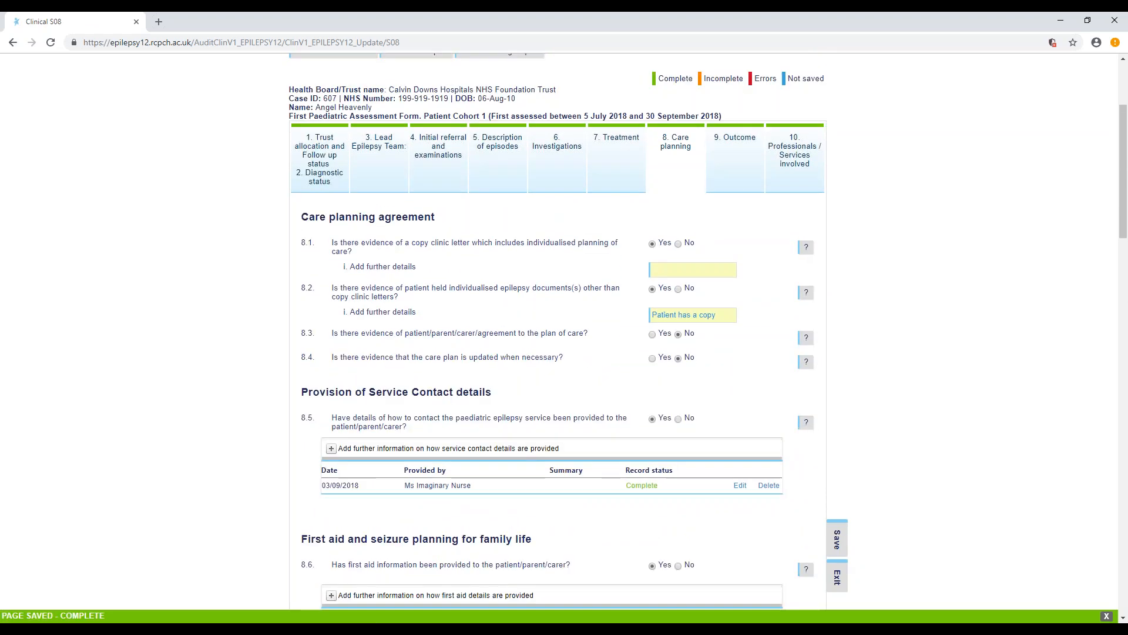
{"action": "scroll", "coordinate": [558, 329], "scroll_direction": "up", "scroll_amount": 1}
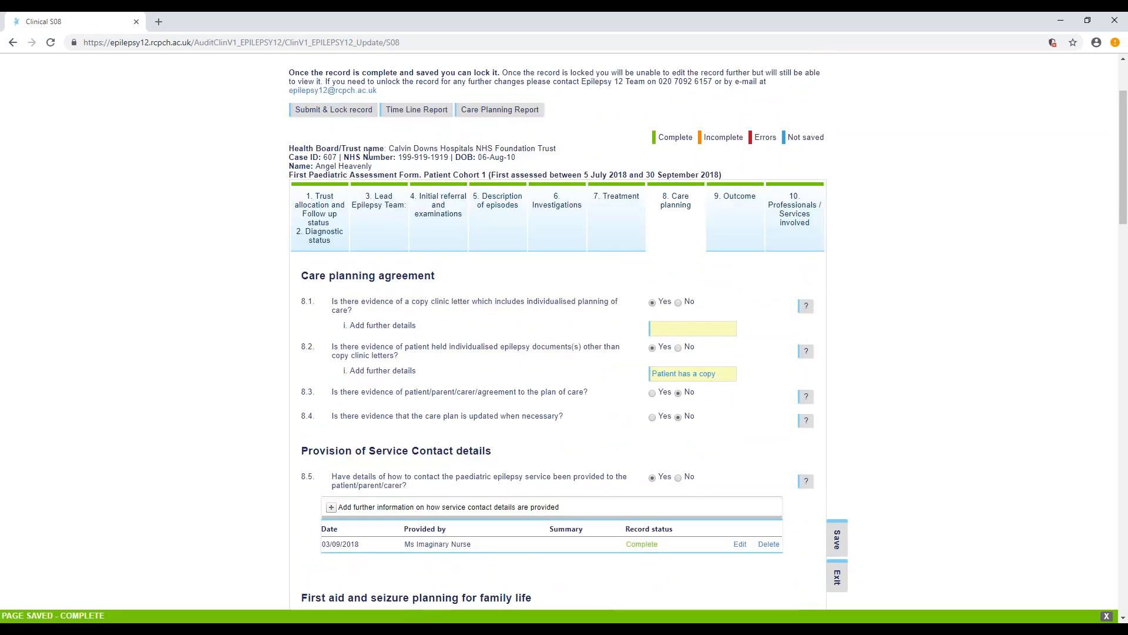
{"action": "left_click", "coordinate": [340, 114]}
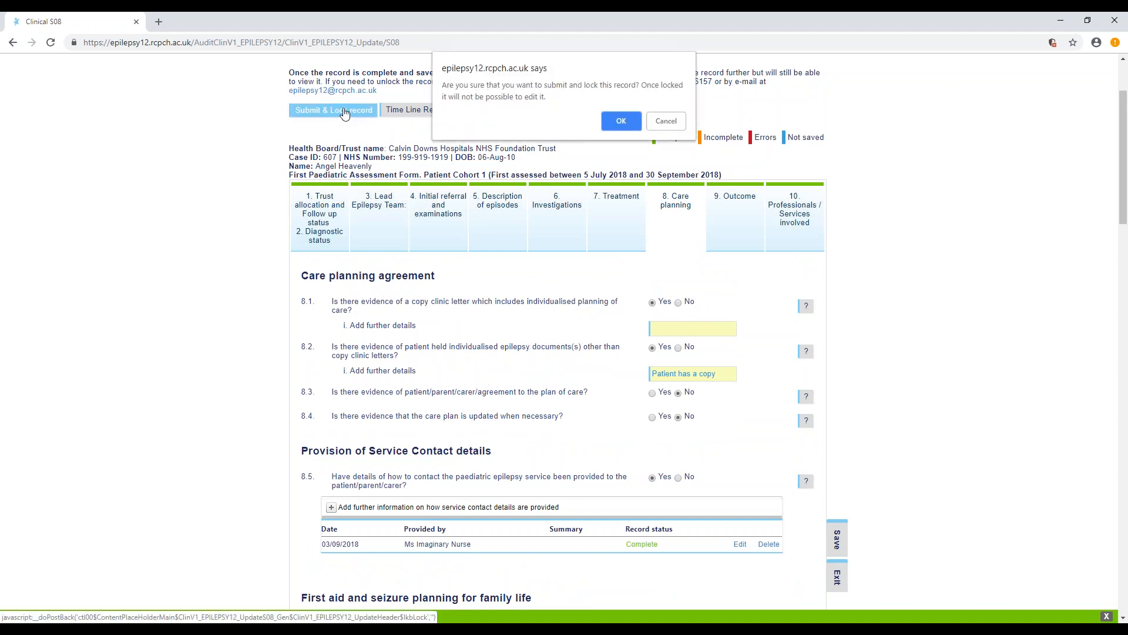
{"action": "left_click", "coordinate": [620, 122]}
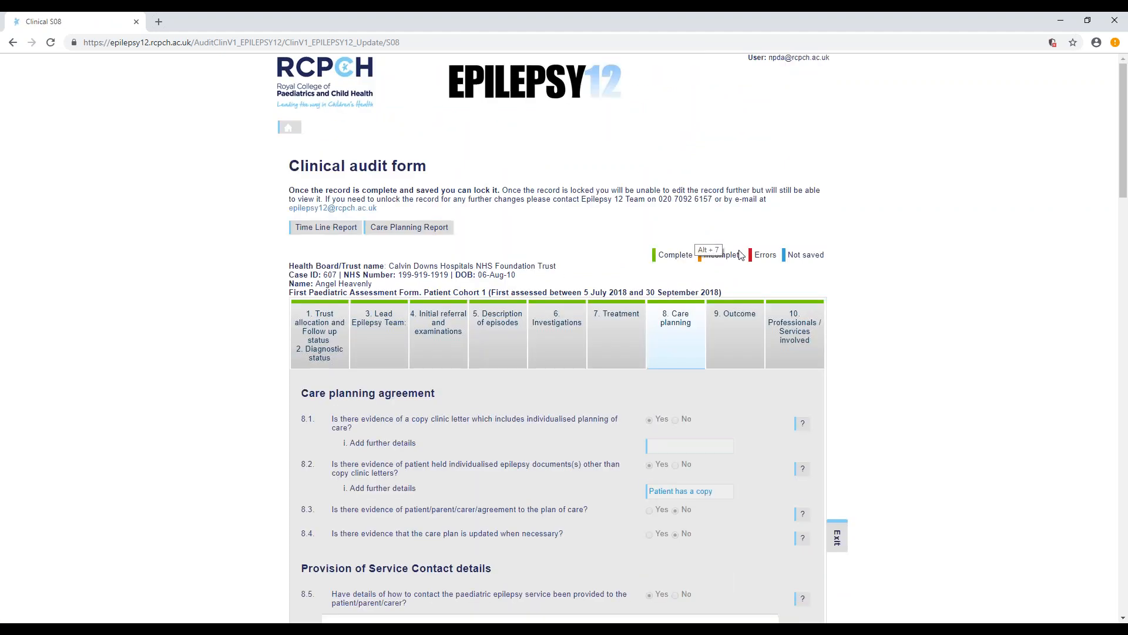
- Exit the locked assessment, expand the same patient's row in Clinical Case Management, and add a Year 1 Care Form
{"action": "scroll", "coordinate": [835, 551], "scroll_direction": "down", "scroll_amount": 2}
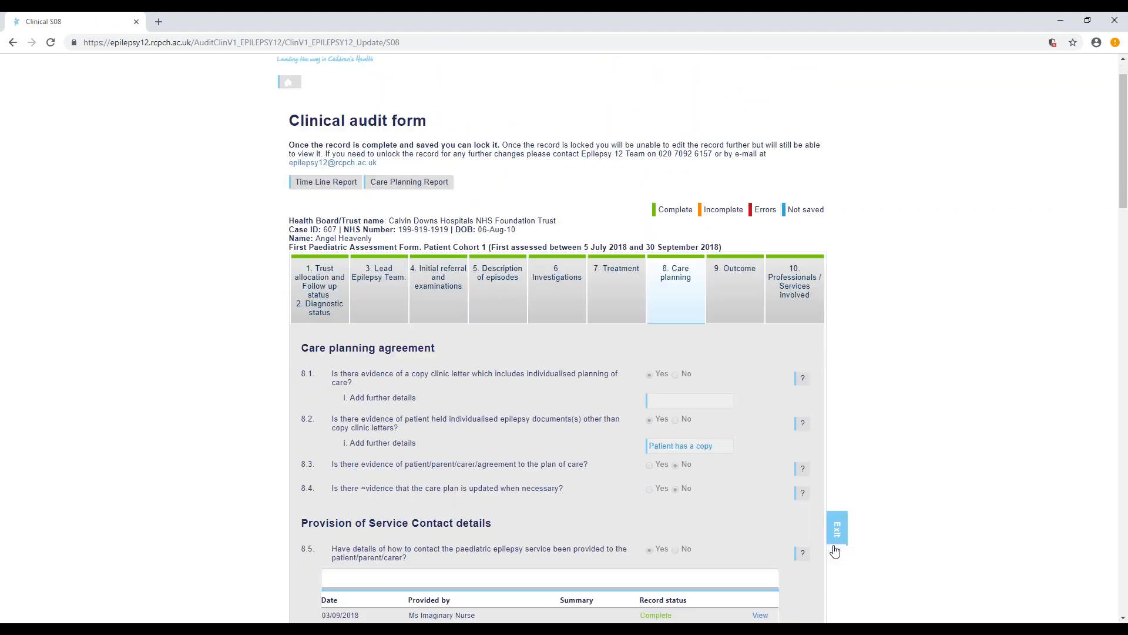
{"action": "left_click", "coordinate": [837, 535]}
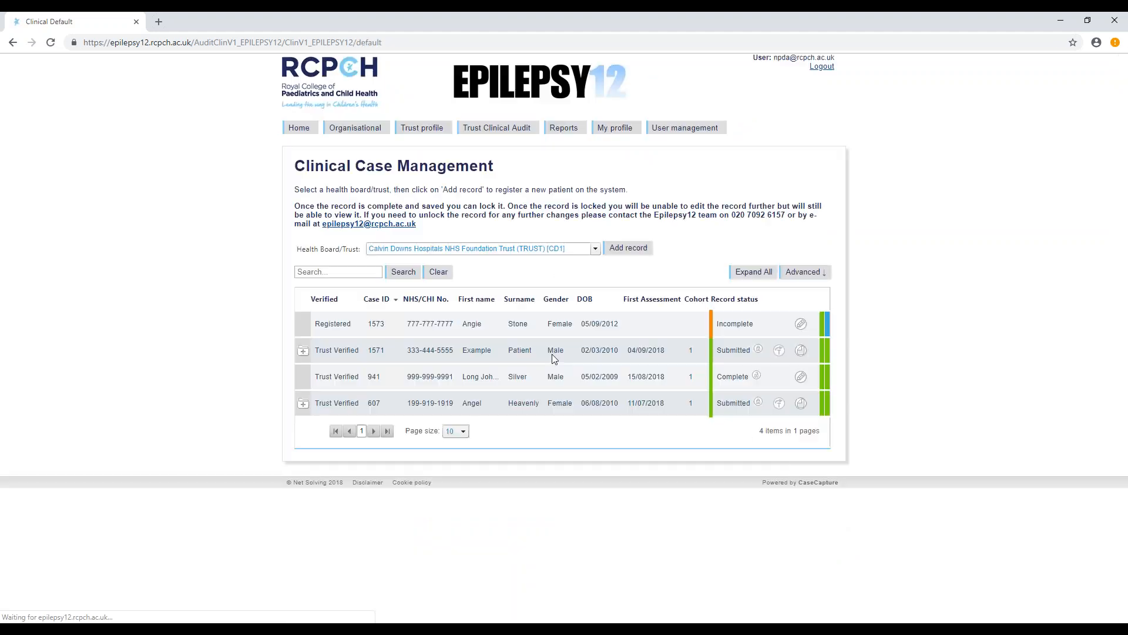
{"action": "left_click", "coordinate": [303, 405]}
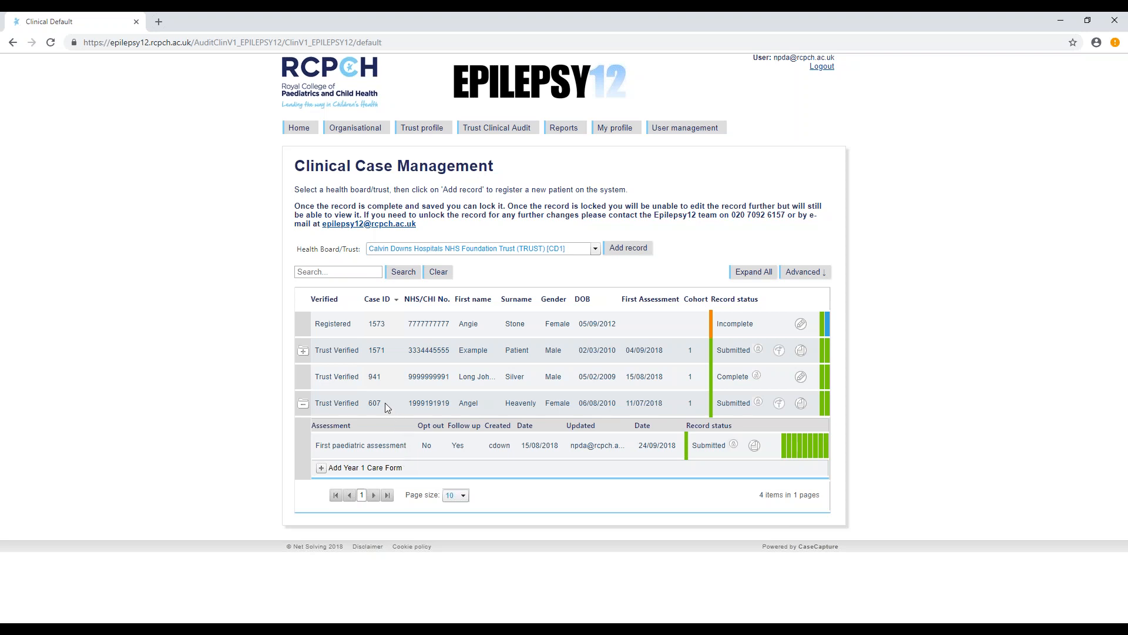
{"action": "left_click", "coordinate": [303, 405]}
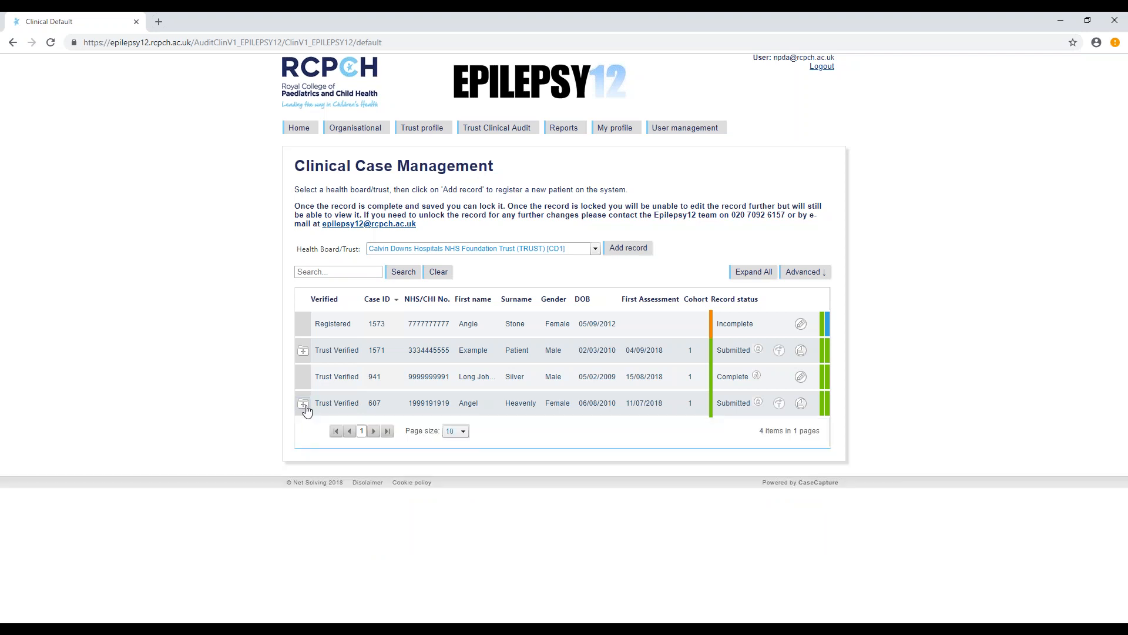
{"action": "left_click", "coordinate": [304, 404]}
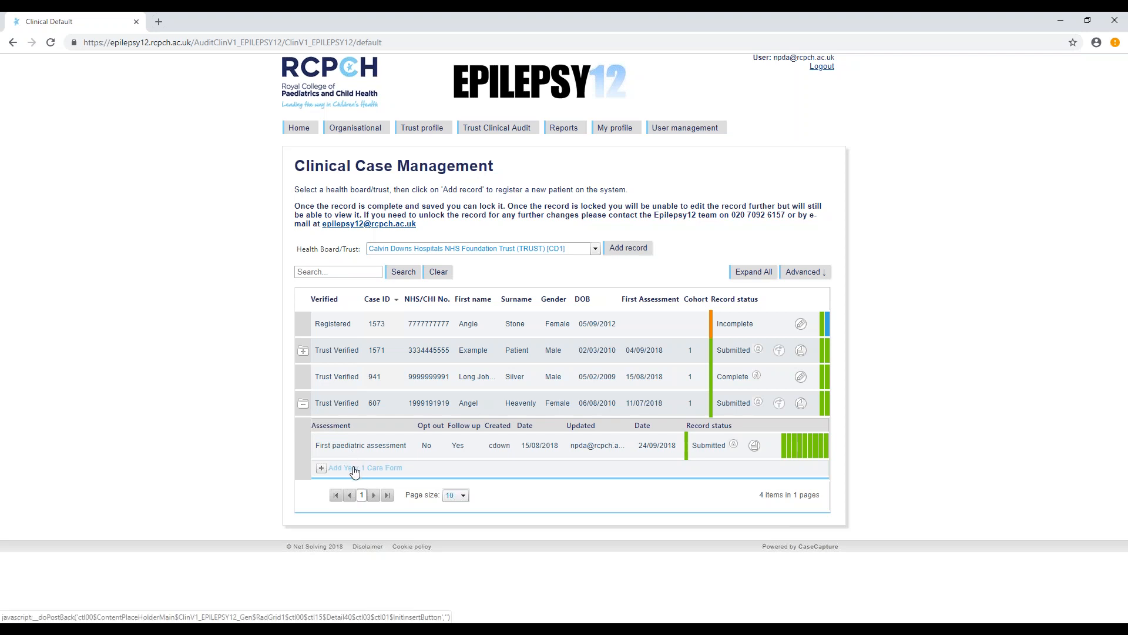
{"action": "left_click", "coordinate": [355, 470]}
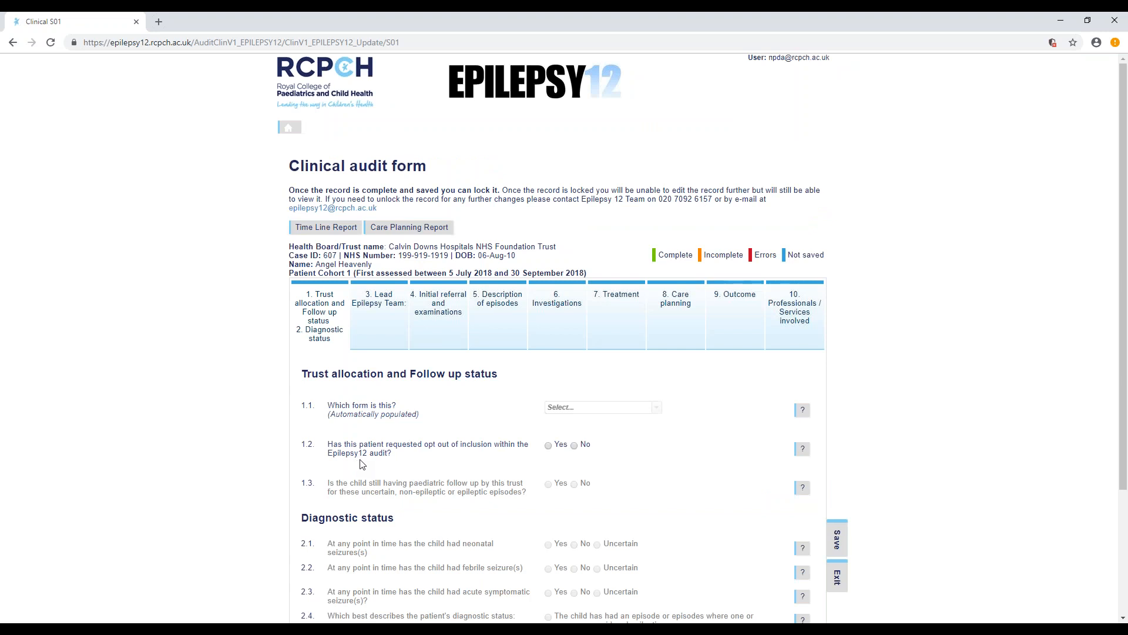
- Answer No to 1.2, Yes to 1.3 and No to 2.1–2.3, select epileptic with 2 or more episodes over 24 hours apart, and save
{"action": "scroll", "coordinate": [362, 464], "scroll_direction": "down", "scroll_amount": 1}
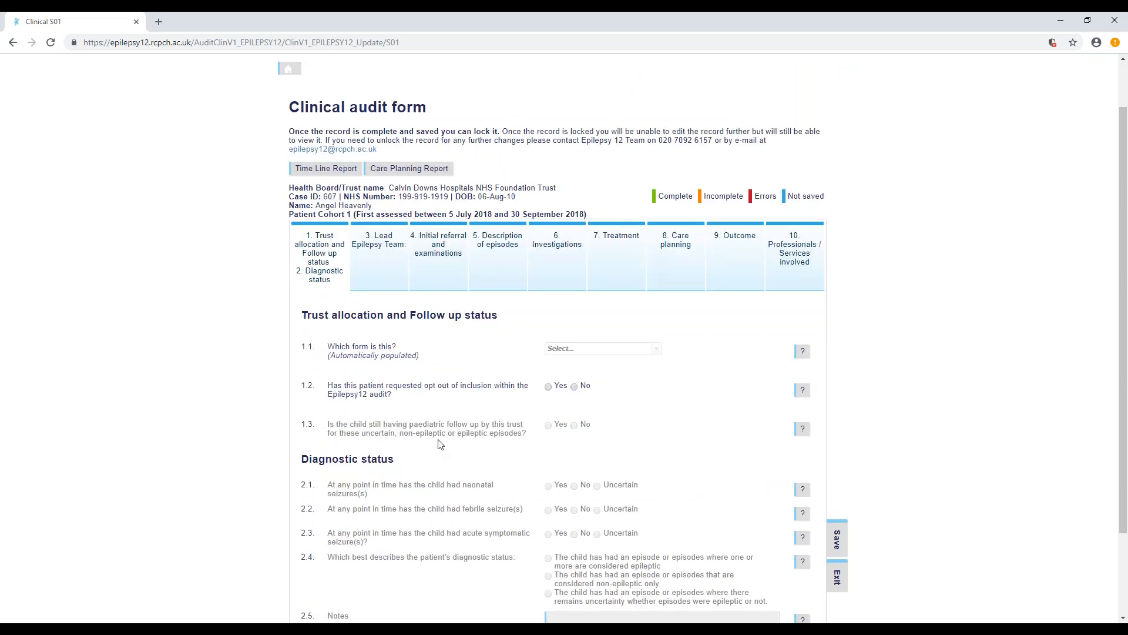
{"action": "left_click", "coordinate": [571, 388]}
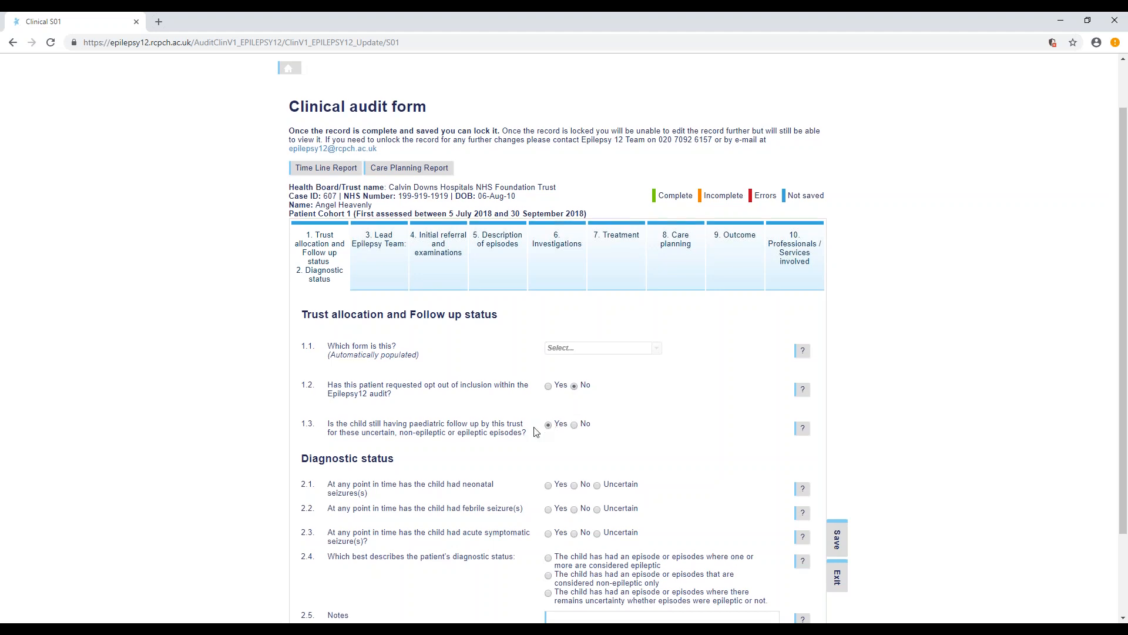
{"action": "scroll", "coordinate": [552, 429], "scroll_direction": "down", "scroll_amount": 2}
{"action": "left_click", "coordinate": [576, 382]}
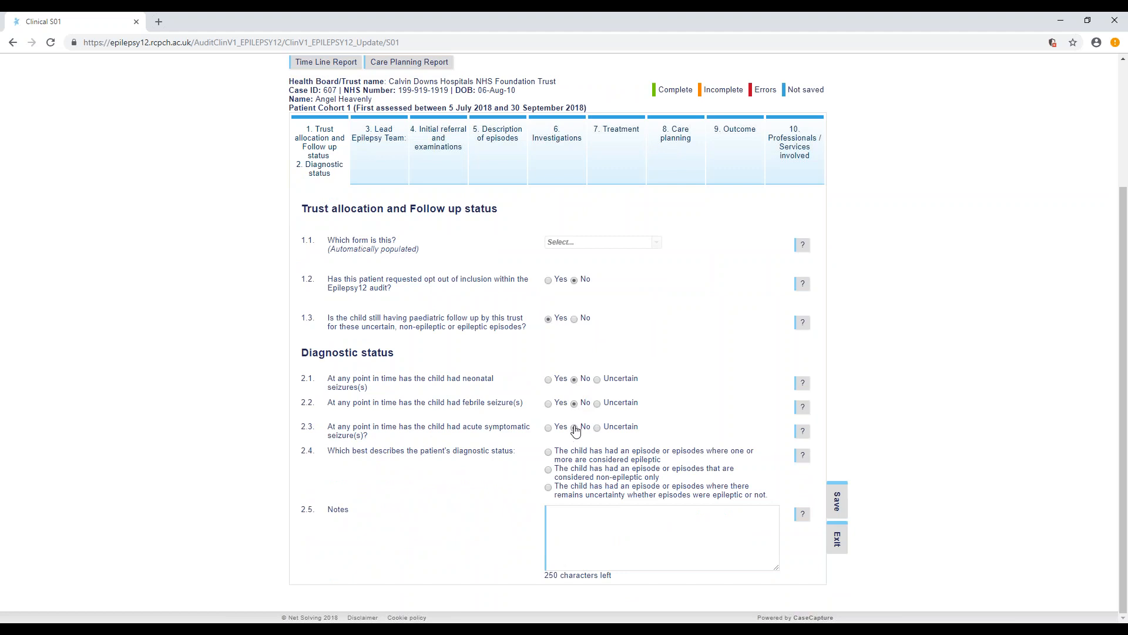
{"action": "left_click", "coordinate": [574, 428]}
{"action": "left_click", "coordinate": [549, 452]}
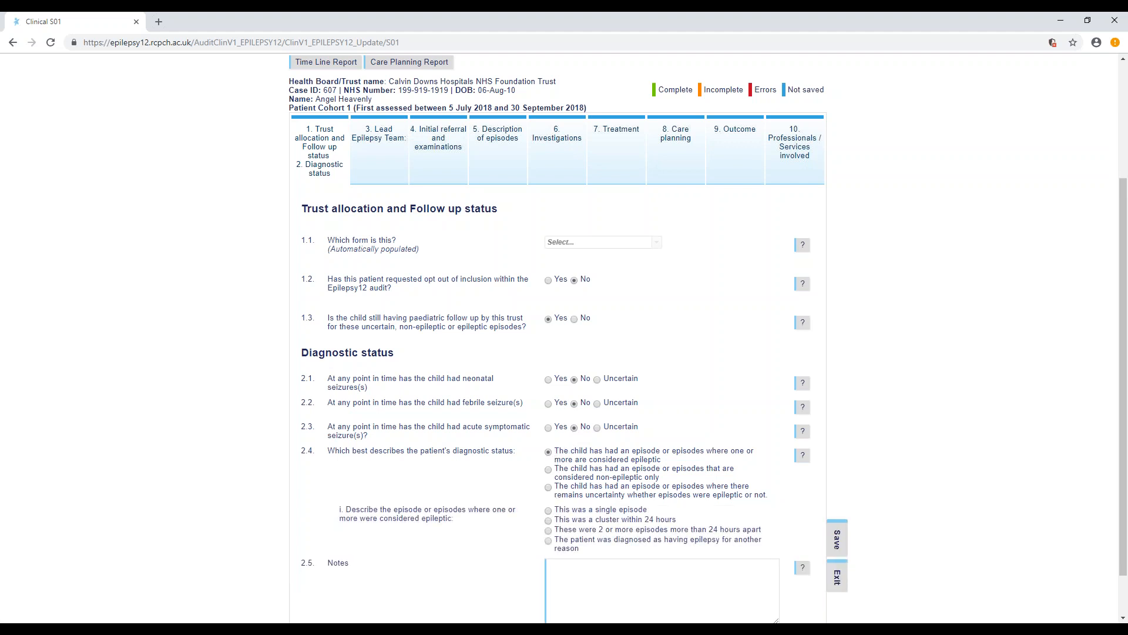
{"action": "scroll", "coordinate": [525, 516], "scroll_direction": "down", "scroll_amount": 1}
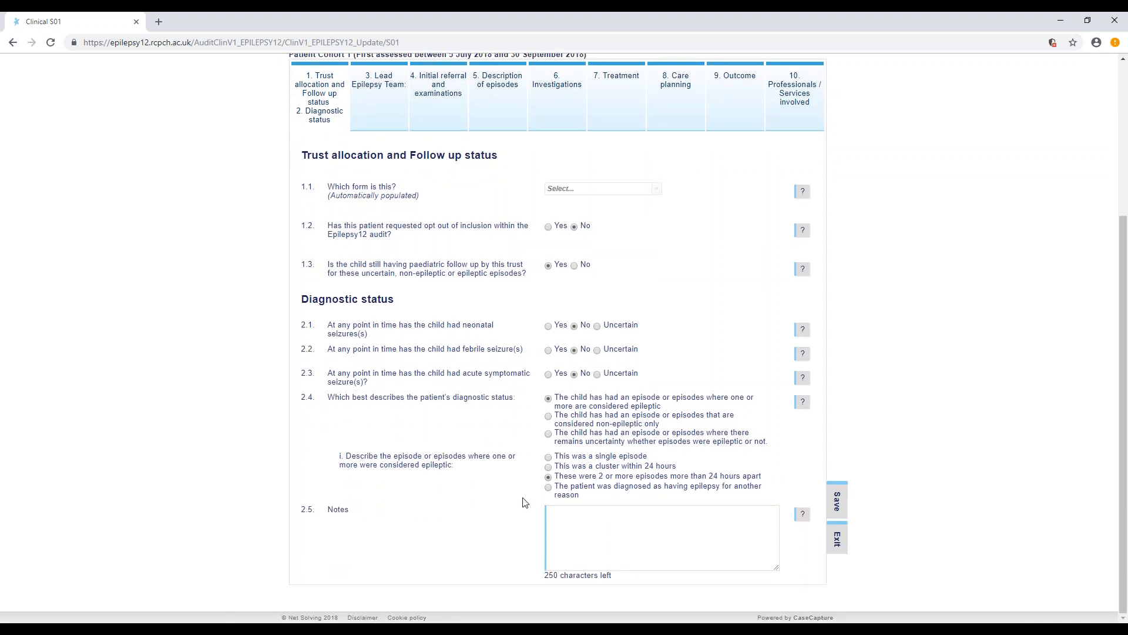
{"action": "left_click", "coordinate": [844, 511]}
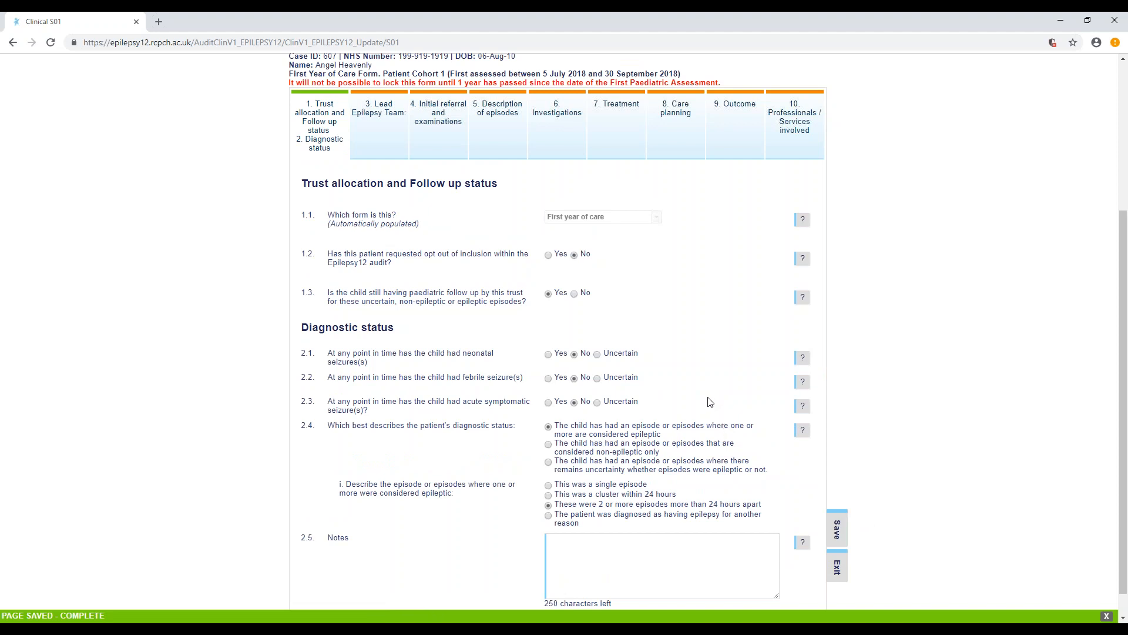
- Read the First Year of Care form's header and locking notice, and look over the Lead Epilepsy Team and Initial referral and examinations sections
{"action": "scroll", "coordinate": [697, 392], "scroll_direction": "up", "scroll_amount": 1}
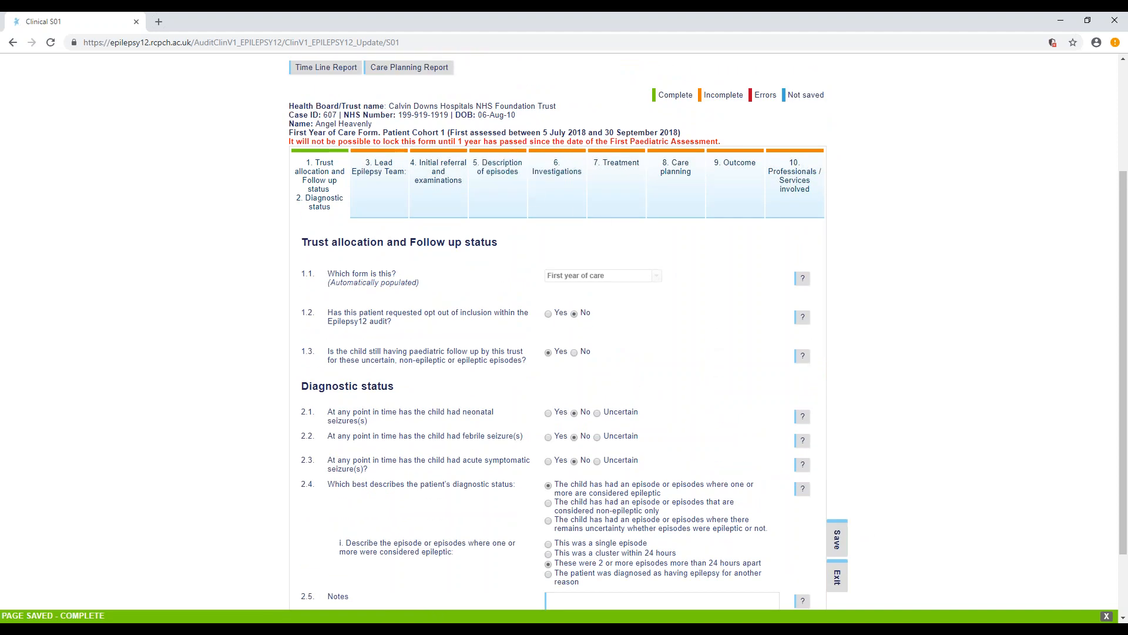
{"action": "left_click_drag", "start_coordinate": [382, 132], "coordinate": [290, 129]}
{"action": "left_click", "coordinate": [246, 218]}
{"action": "left_click", "coordinate": [387, 172]}
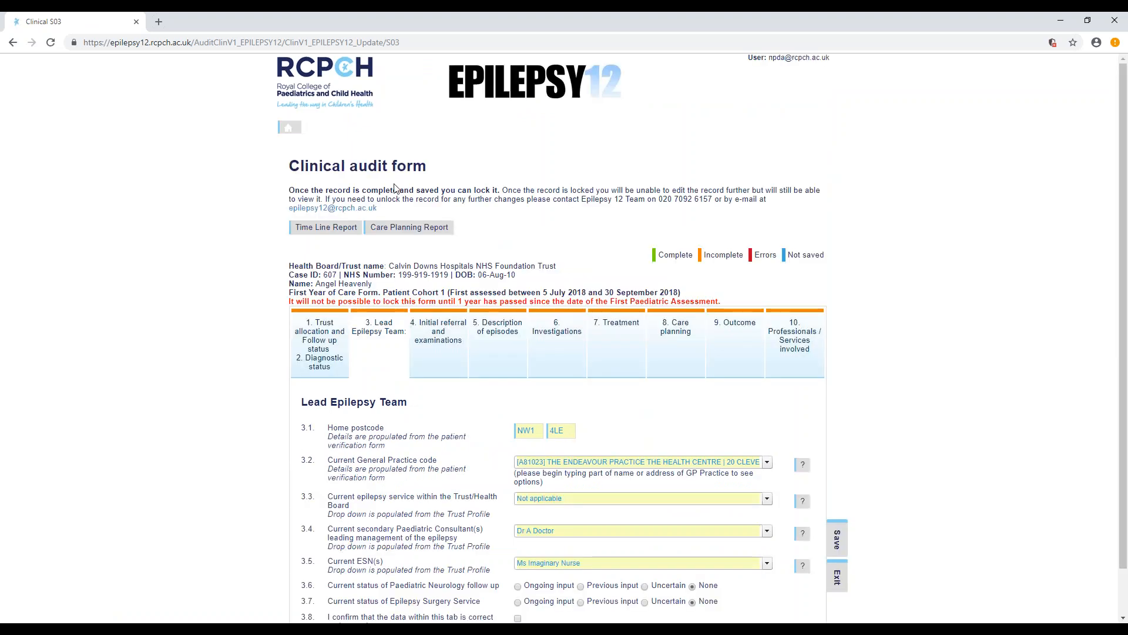
{"action": "scroll", "coordinate": [395, 188], "scroll_direction": "down", "scroll_amount": 1}
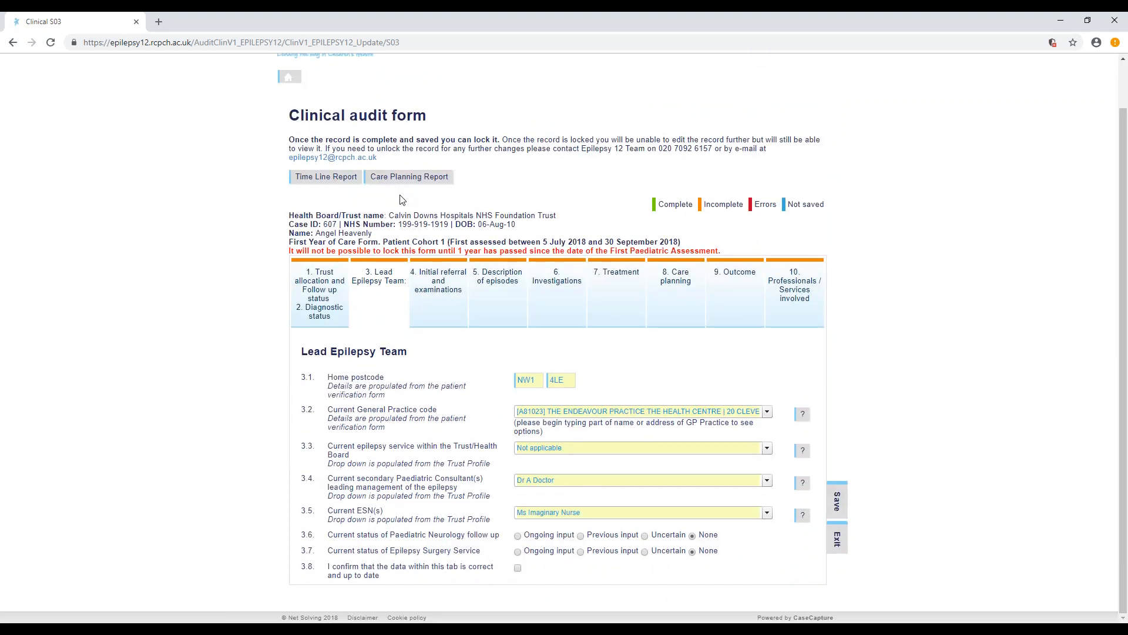
{"action": "left_click", "coordinate": [453, 295]}
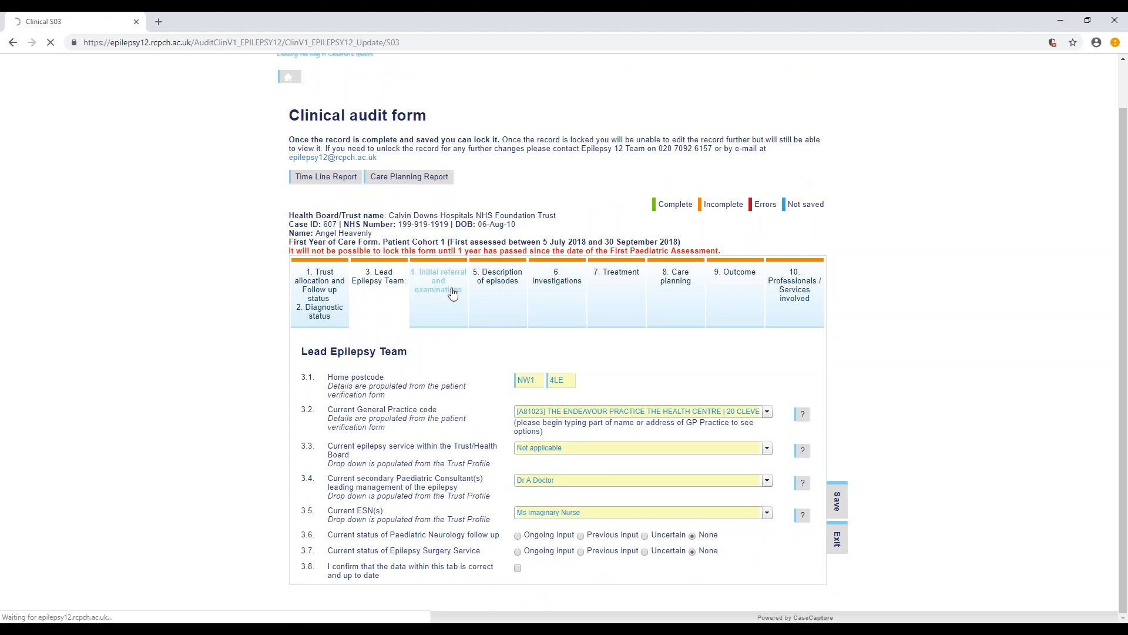
{"action": "scroll", "coordinate": [453, 292], "scroll_direction": "down", "scroll_amount": 3}
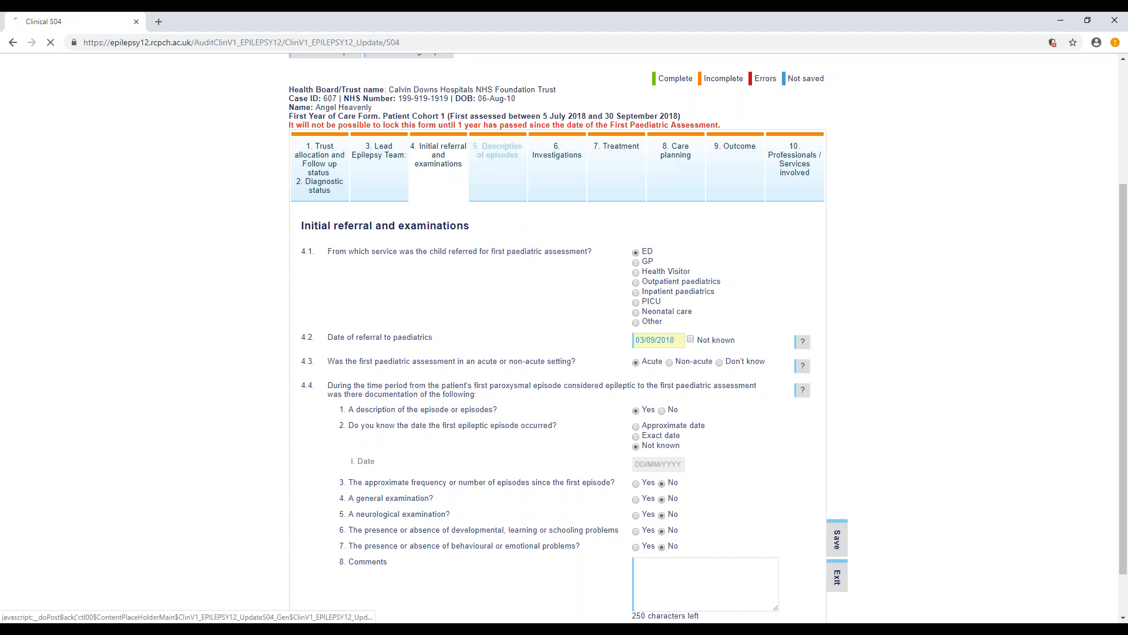
- Start a new seizure type entry under 5.1 in Description of episodes with an approximate onset date of 19/09/2018
{"action": "left_click", "coordinate": [516, 159]}
{"action": "scroll", "coordinate": [537, 263], "scroll_direction": "down", "scroll_amount": 2}
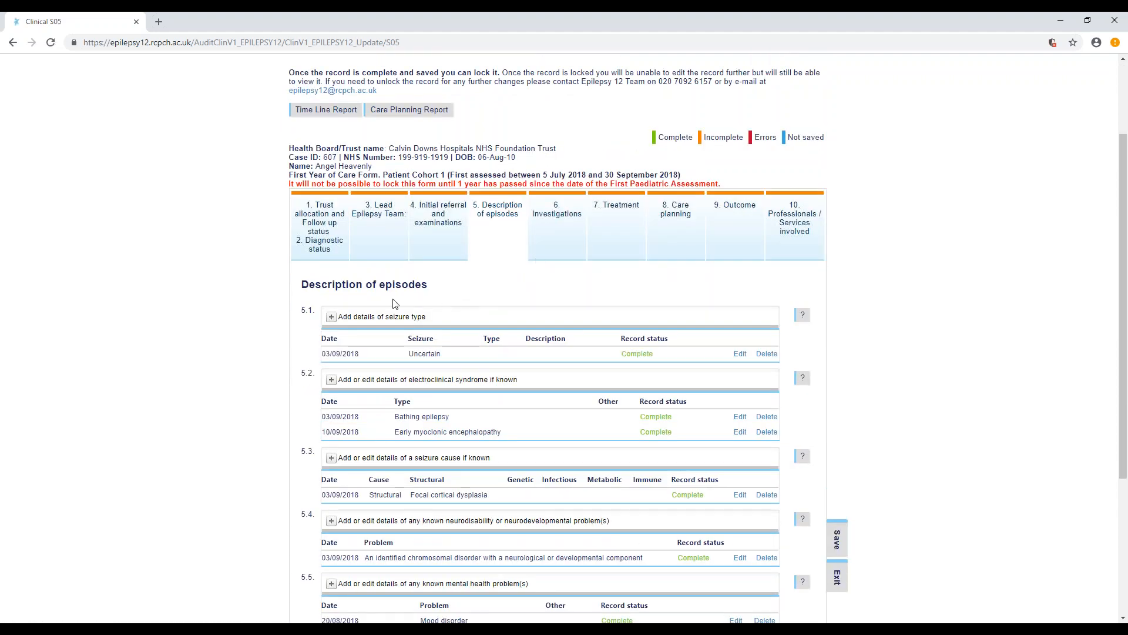
{"action": "left_click", "coordinate": [343, 321]}
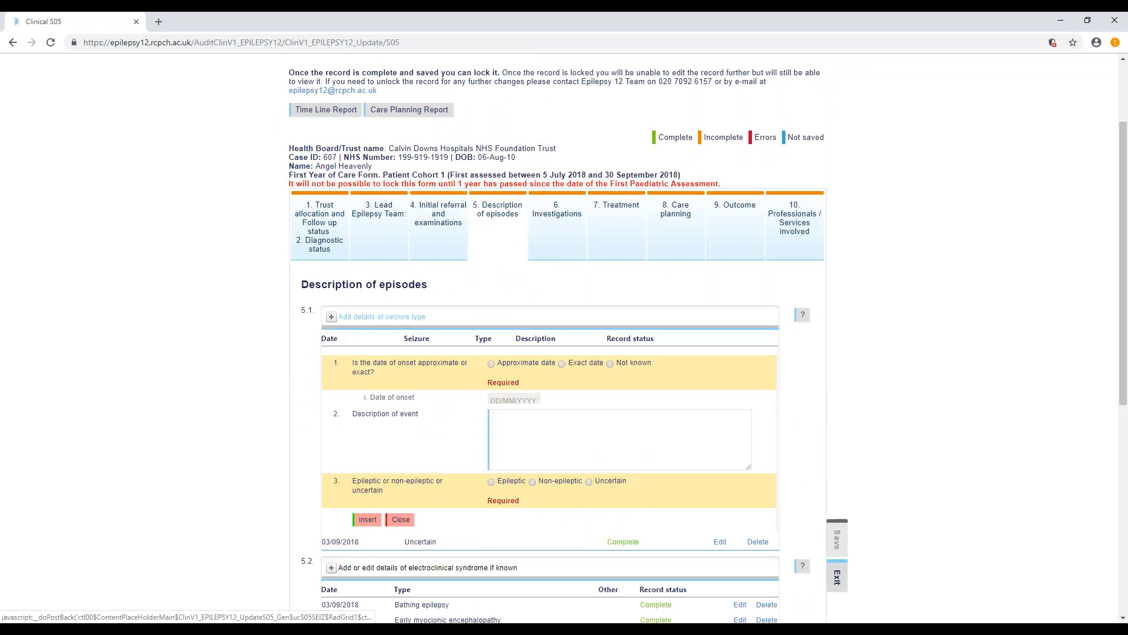
{"action": "scroll", "coordinate": [376, 319], "scroll_direction": "down", "scroll_amount": 1}
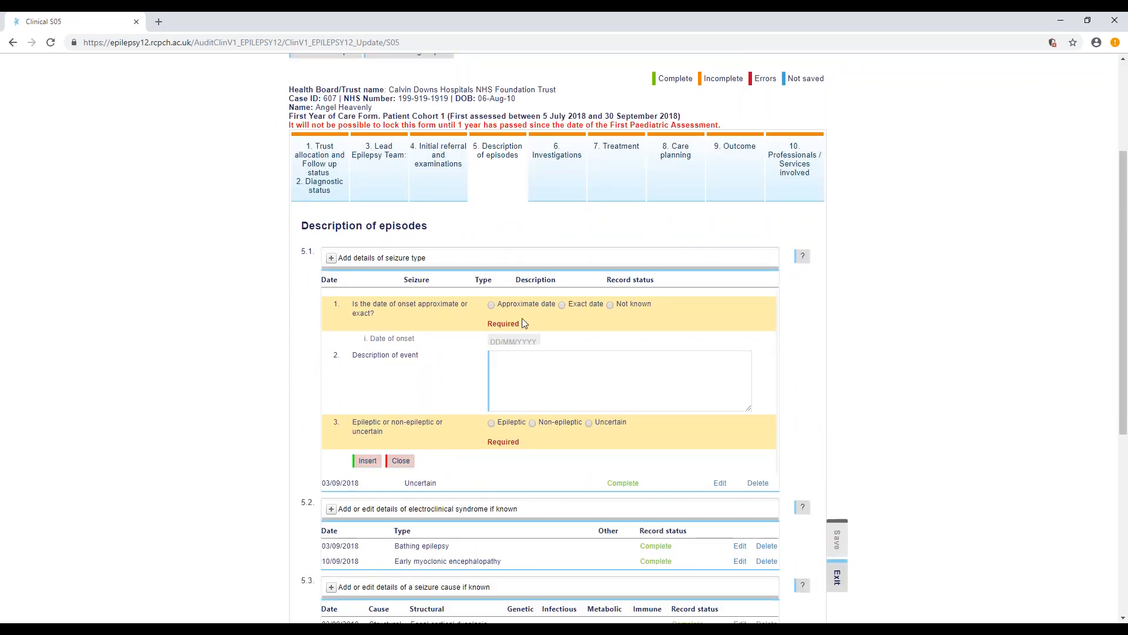
{"action": "left_click", "coordinate": [491, 306]}
{"action": "left_click", "coordinate": [510, 339]}
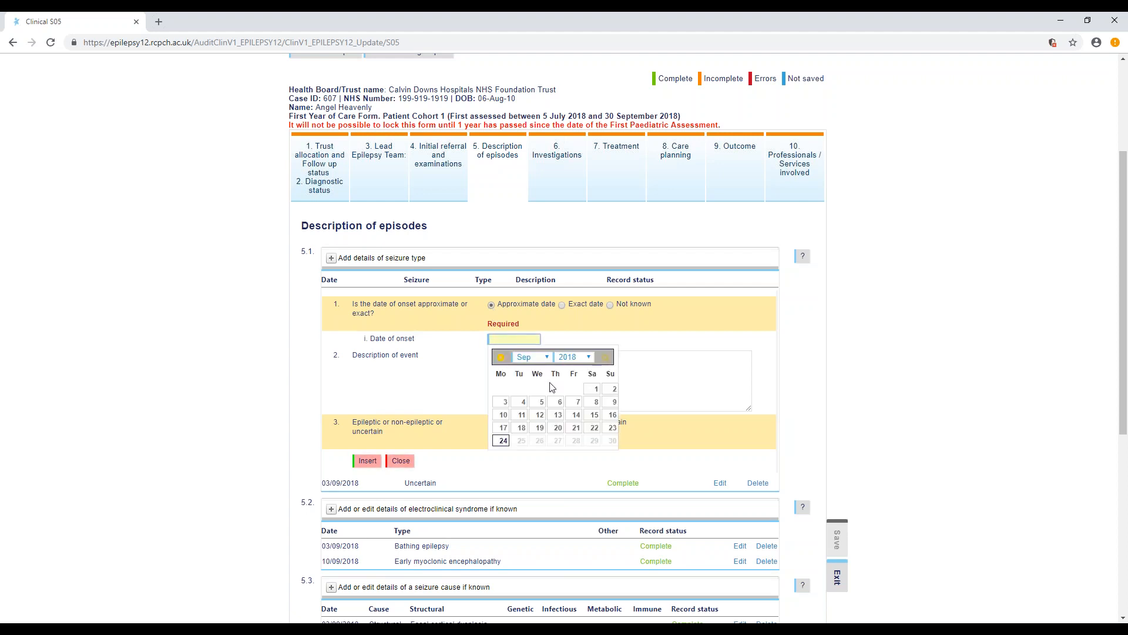
{"action": "left_click", "coordinate": [539, 428]}
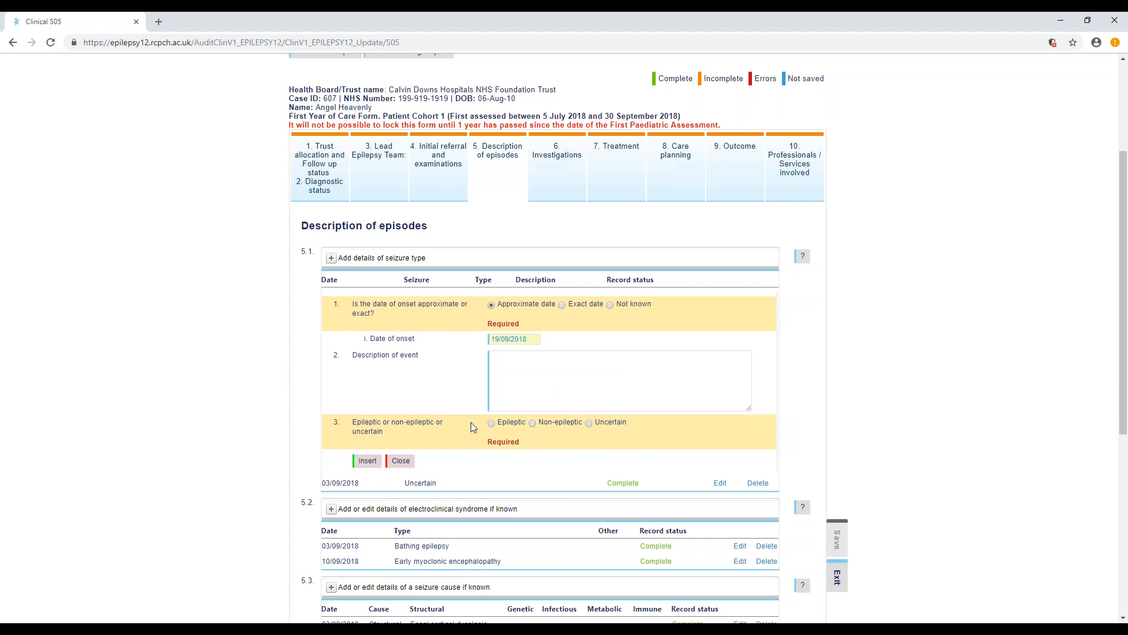
- Classify the new seizure entry as Epileptic with Focal onset and Atonic, and insert it into the record
{"action": "left_click", "coordinate": [492, 424]}
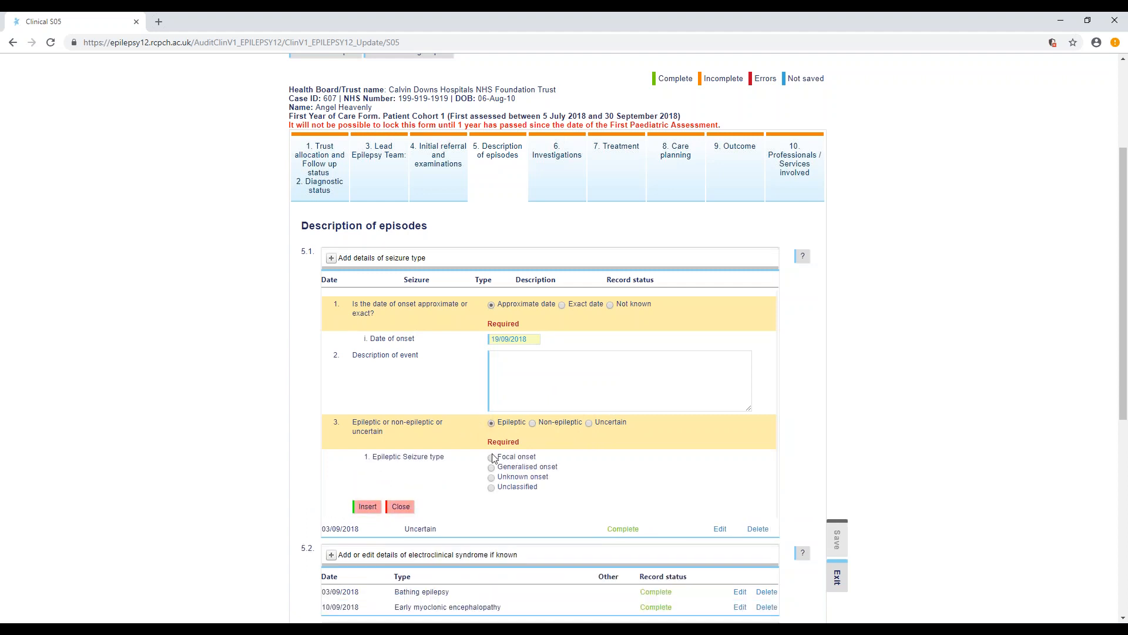
{"action": "left_click", "coordinate": [491, 459]}
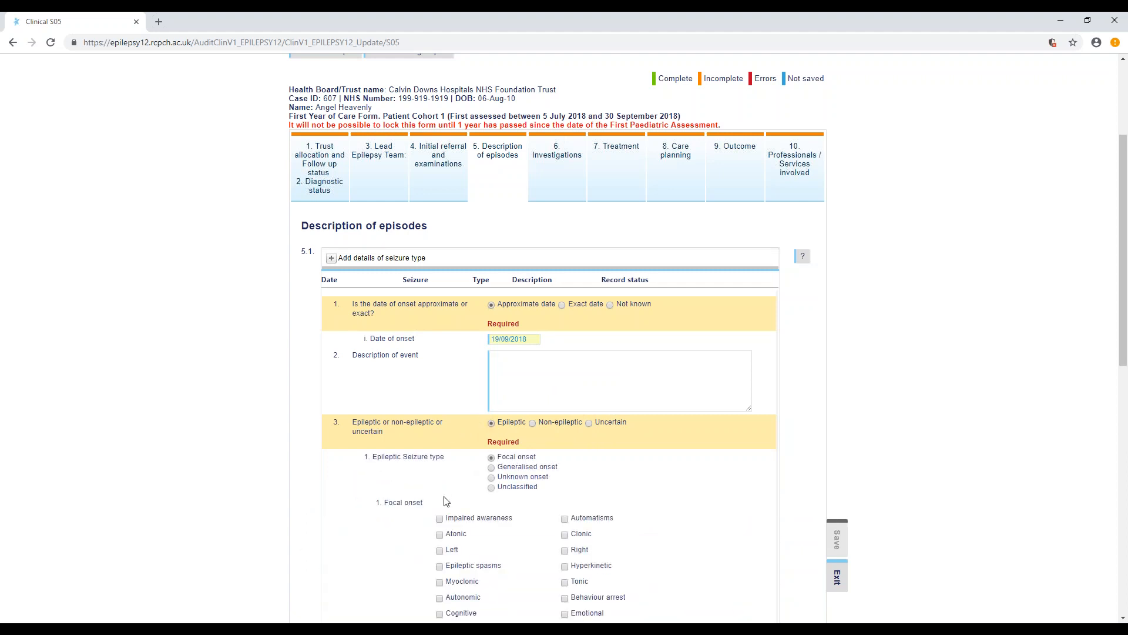
{"action": "scroll", "coordinate": [445, 496], "scroll_direction": "down", "scroll_amount": 1}
{"action": "left_click", "coordinate": [443, 476]}
{"action": "scroll", "coordinate": [410, 467], "scroll_direction": "down", "scroll_amount": 3}
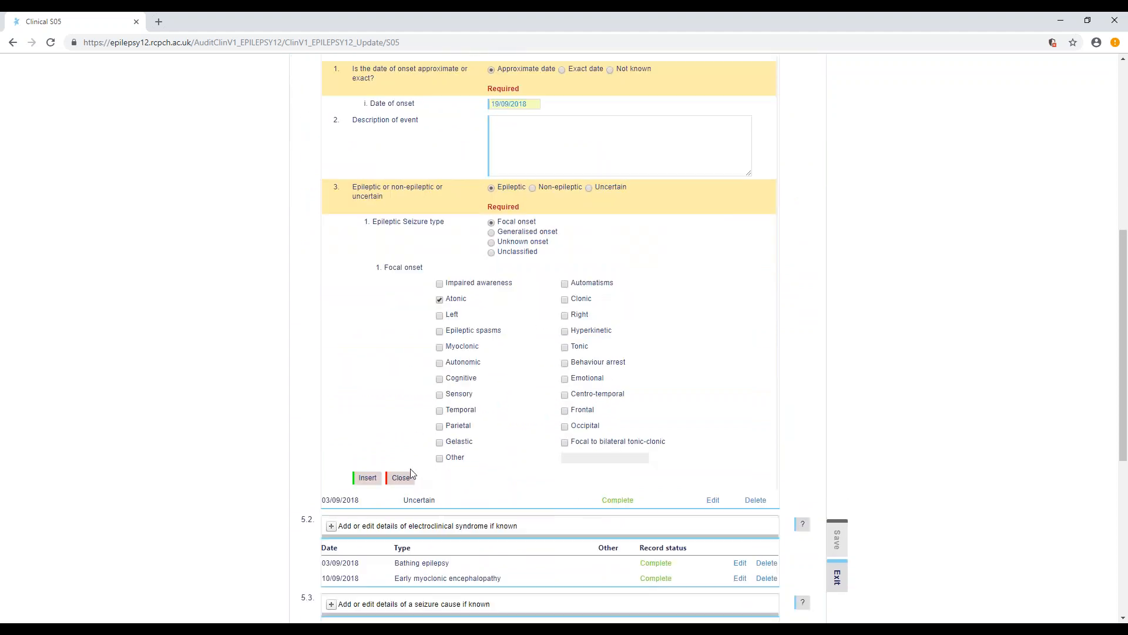
{"action": "left_click", "coordinate": [367, 478]}
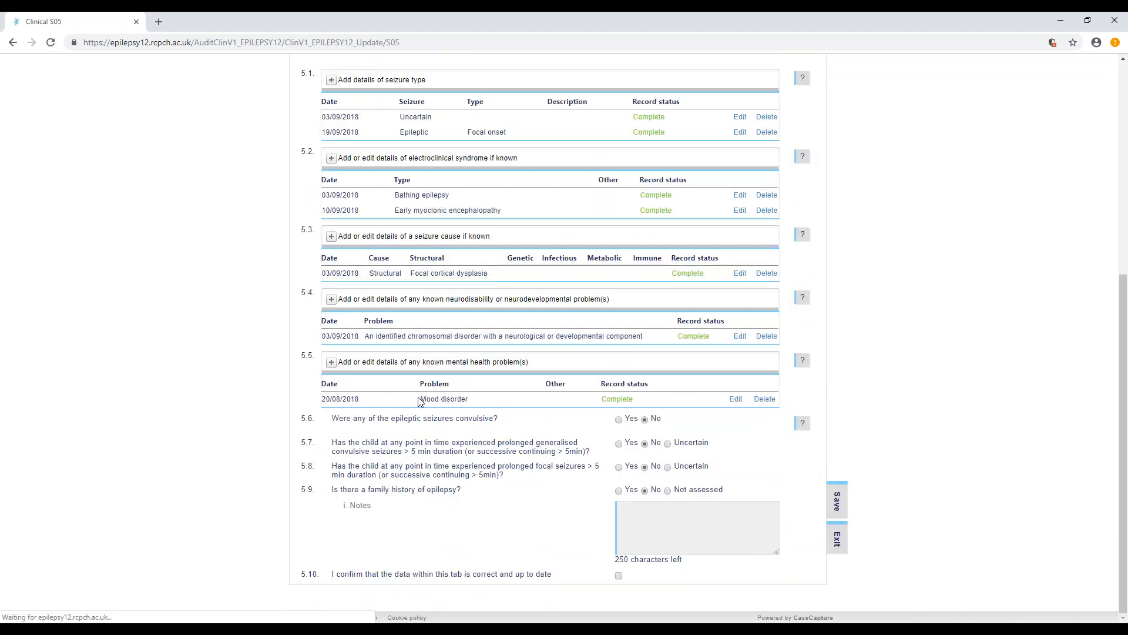
- Confirm in 5.10 that the Description of episodes data is correct and up to date, and save the section
{"action": "scroll", "coordinate": [414, 389], "scroll_direction": "up", "scroll_amount": 4}
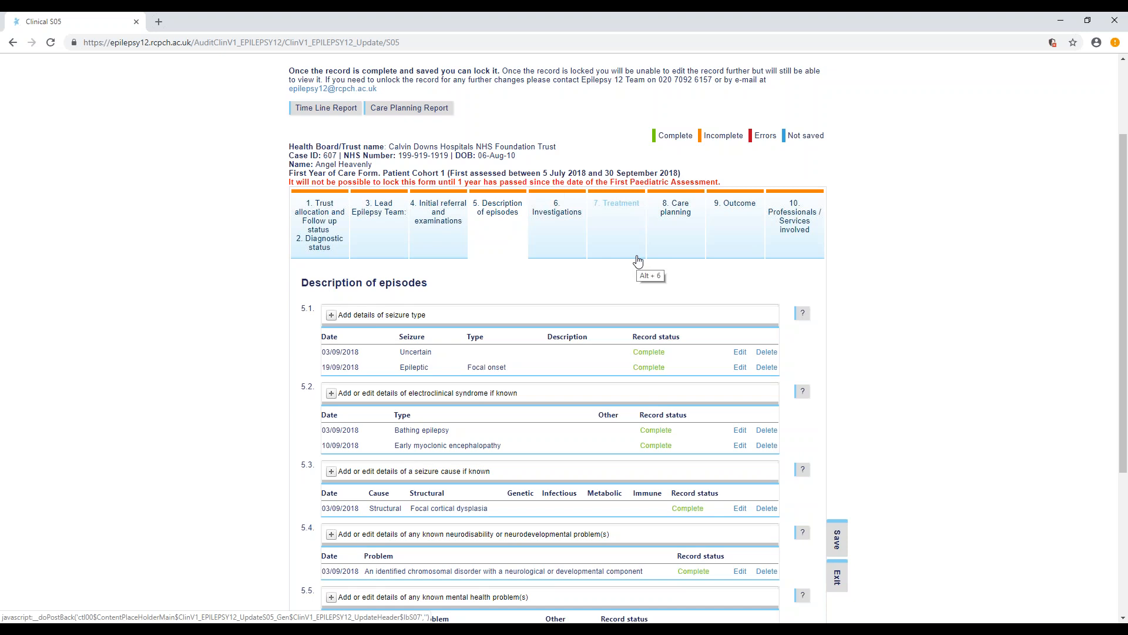
{"action": "scroll", "coordinate": [638, 261], "scroll_direction": "down", "scroll_amount": 4}
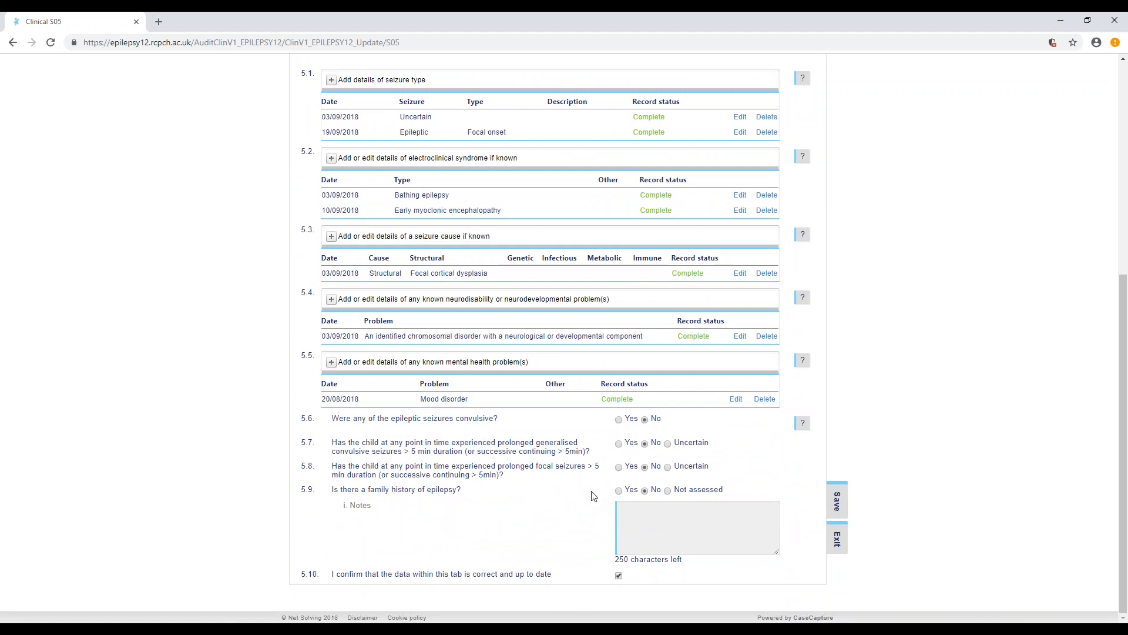
{"action": "scroll", "coordinate": [595, 497], "scroll_direction": "up", "scroll_amount": 3}
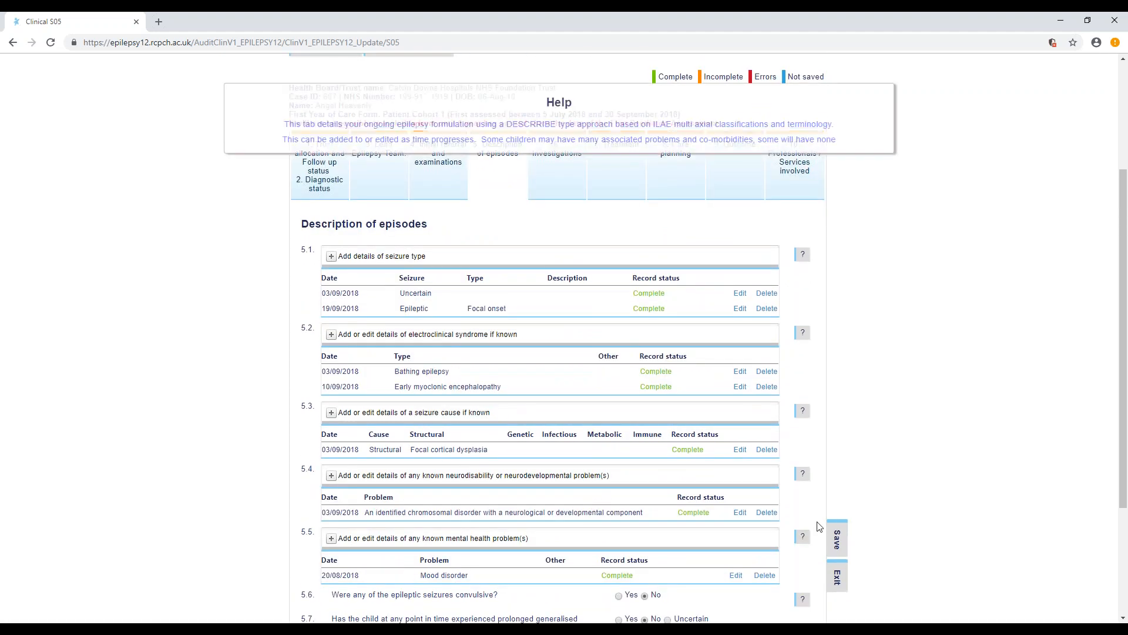
{"action": "left_click", "coordinate": [837, 539]}
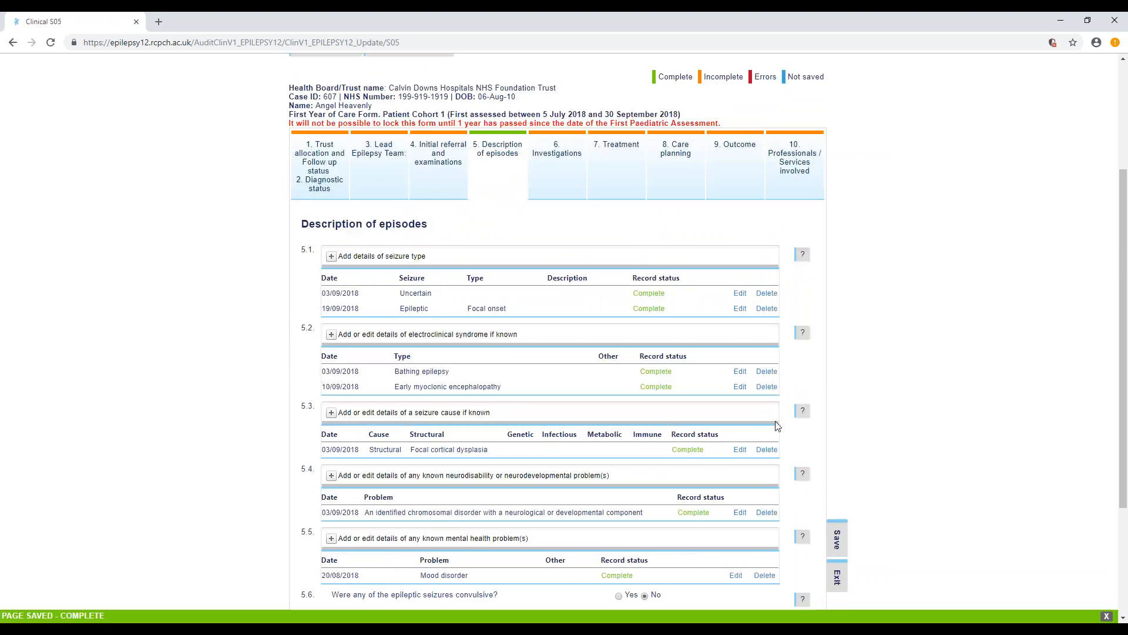
- In the Investigations section, confirm in 6.2 that the data is correct and up to date, and save it
{"action": "left_click", "coordinate": [581, 159]}
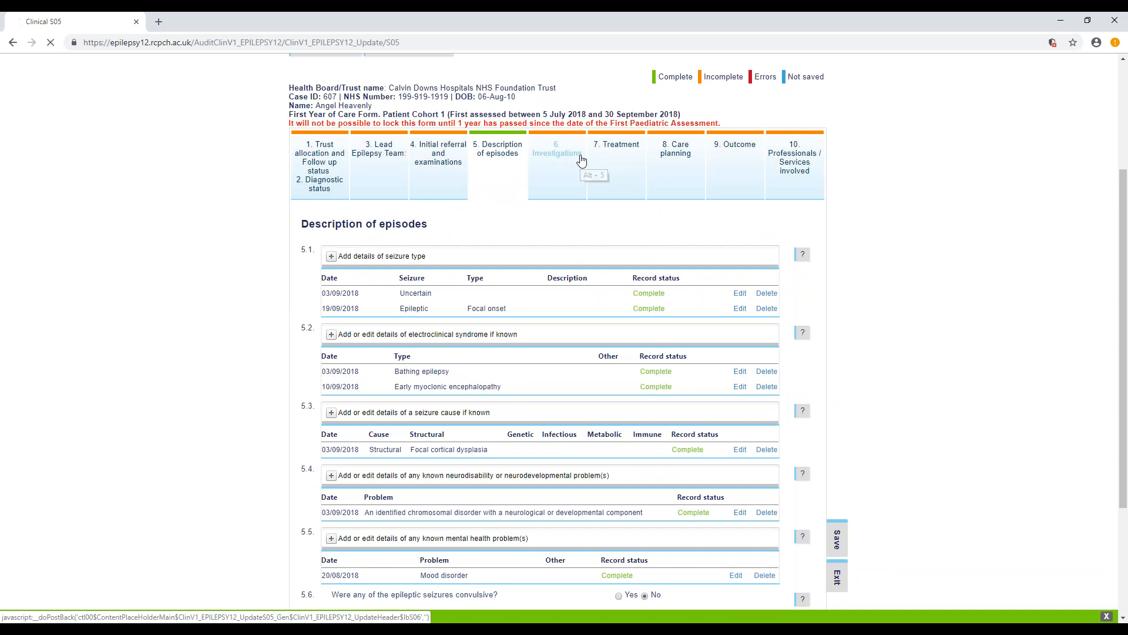
{"action": "scroll", "coordinate": [609, 268], "scroll_direction": "down", "scroll_amount": 3}
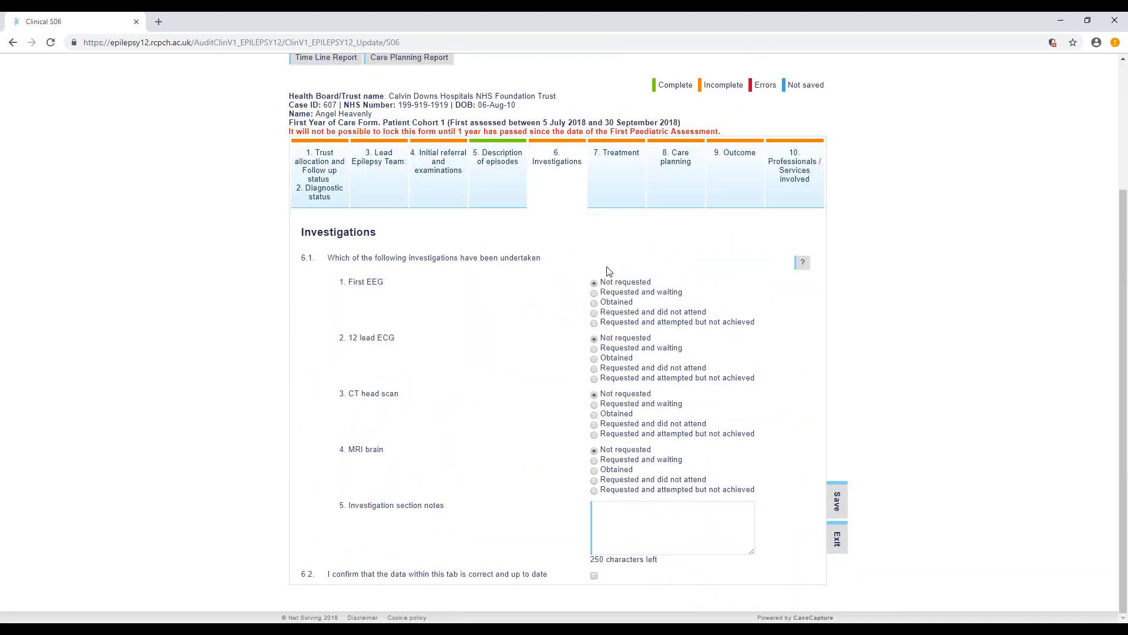
{"action": "left_click", "coordinate": [594, 576]}
{"action": "left_click", "coordinate": [837, 501]}
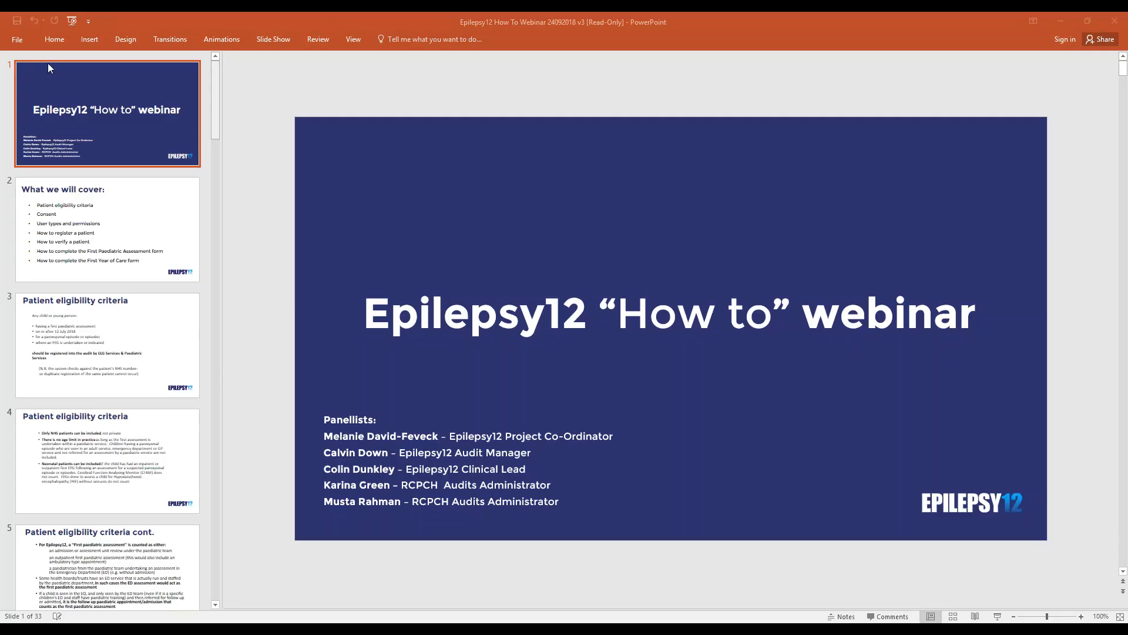
- Start the slide show of the Epilepsy12 How To Webinar presentation in PowerPoint
{"action": "left_click", "coordinate": [24, 41]}
{"action": "key", "text": "Escape"}
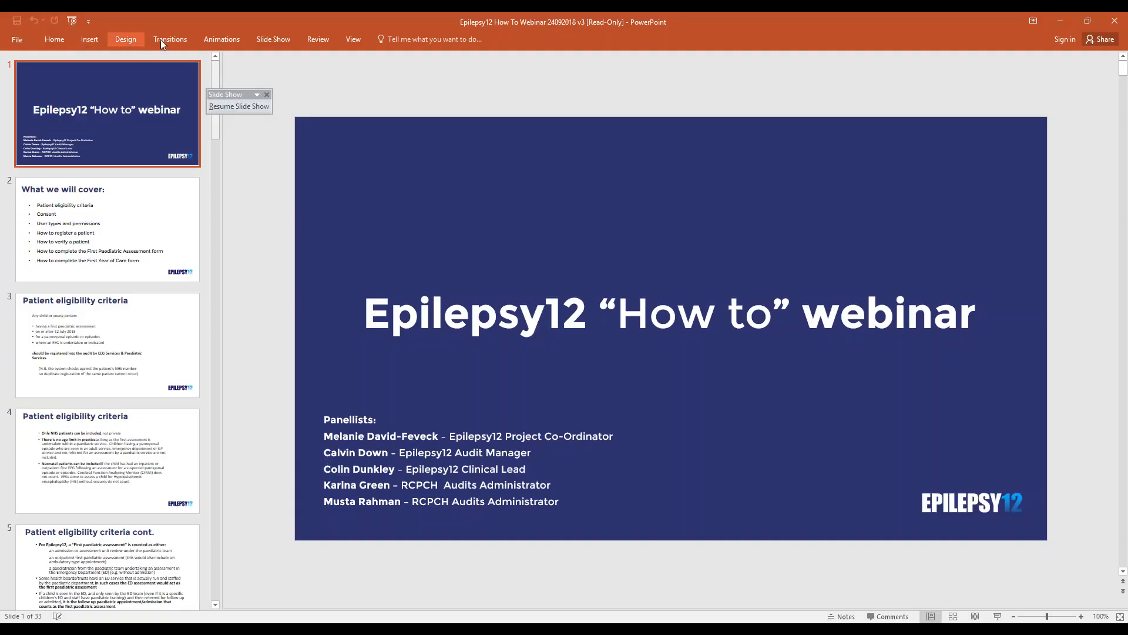
{"action": "left_click", "coordinate": [273, 40]}
{"action": "left_click", "coordinate": [47, 64]}
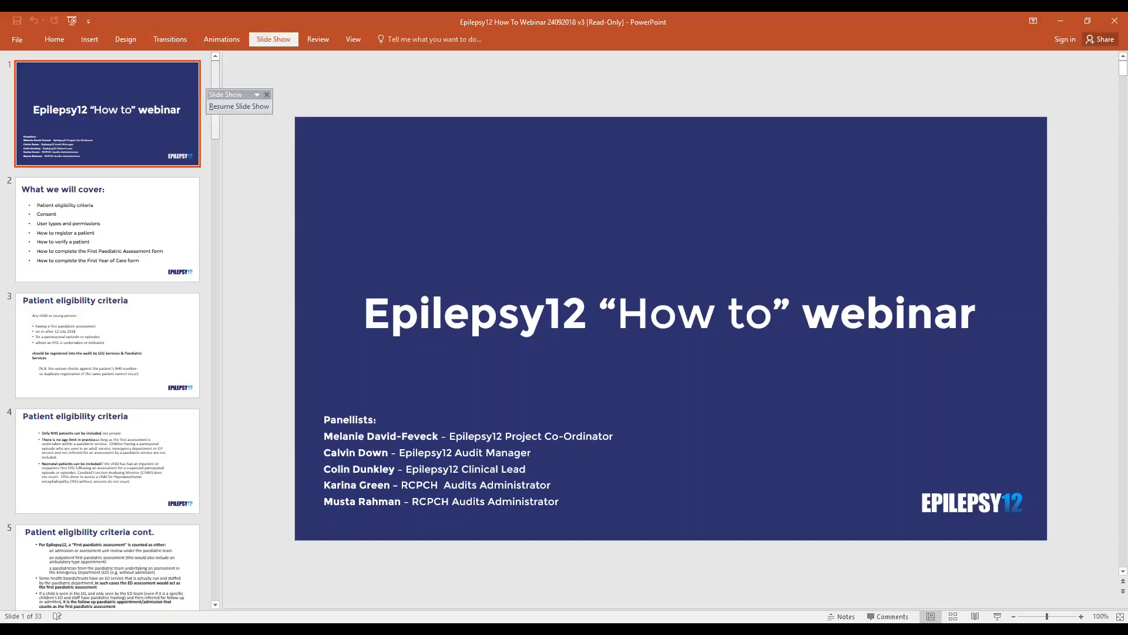